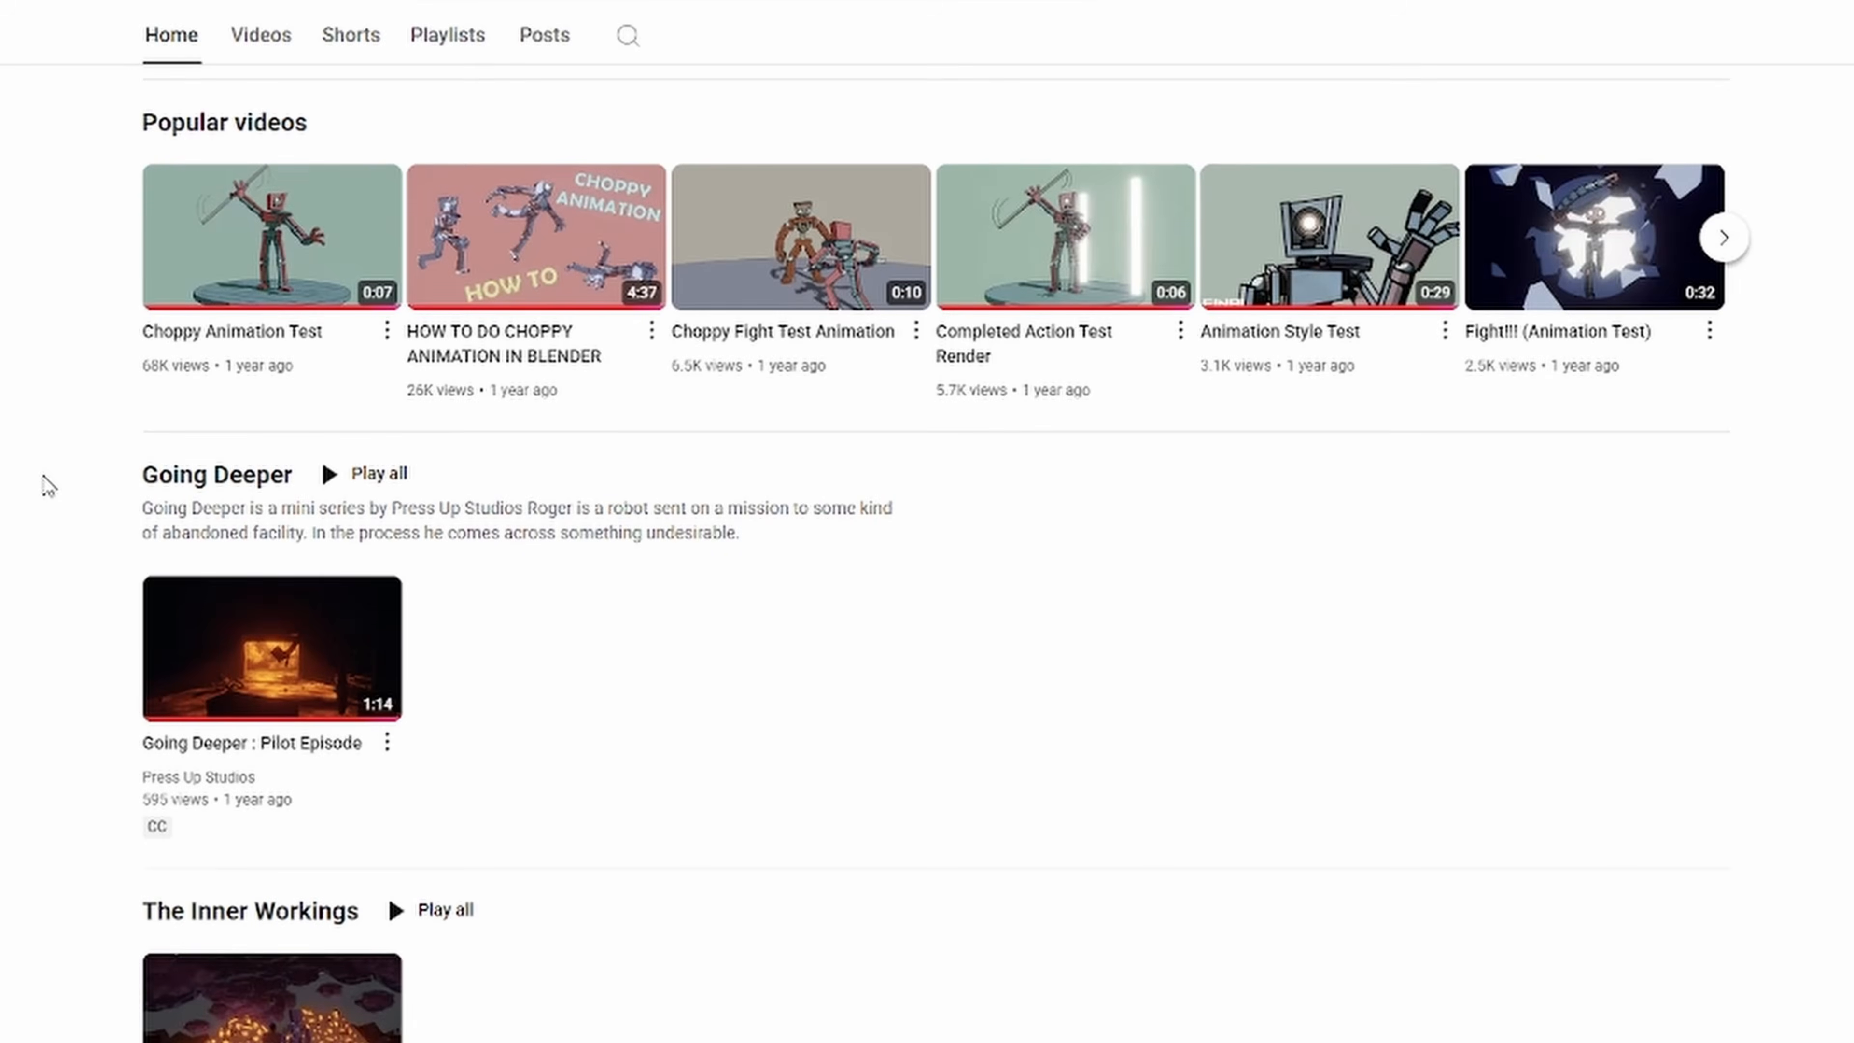
{"action": "scroll", "coordinate": [48, 486], "scroll_direction": "up", "scroll_amount": 10}
{"action": "scroll", "coordinate": [44, 486], "scroll_direction": "up", "scroll_amount": 1}
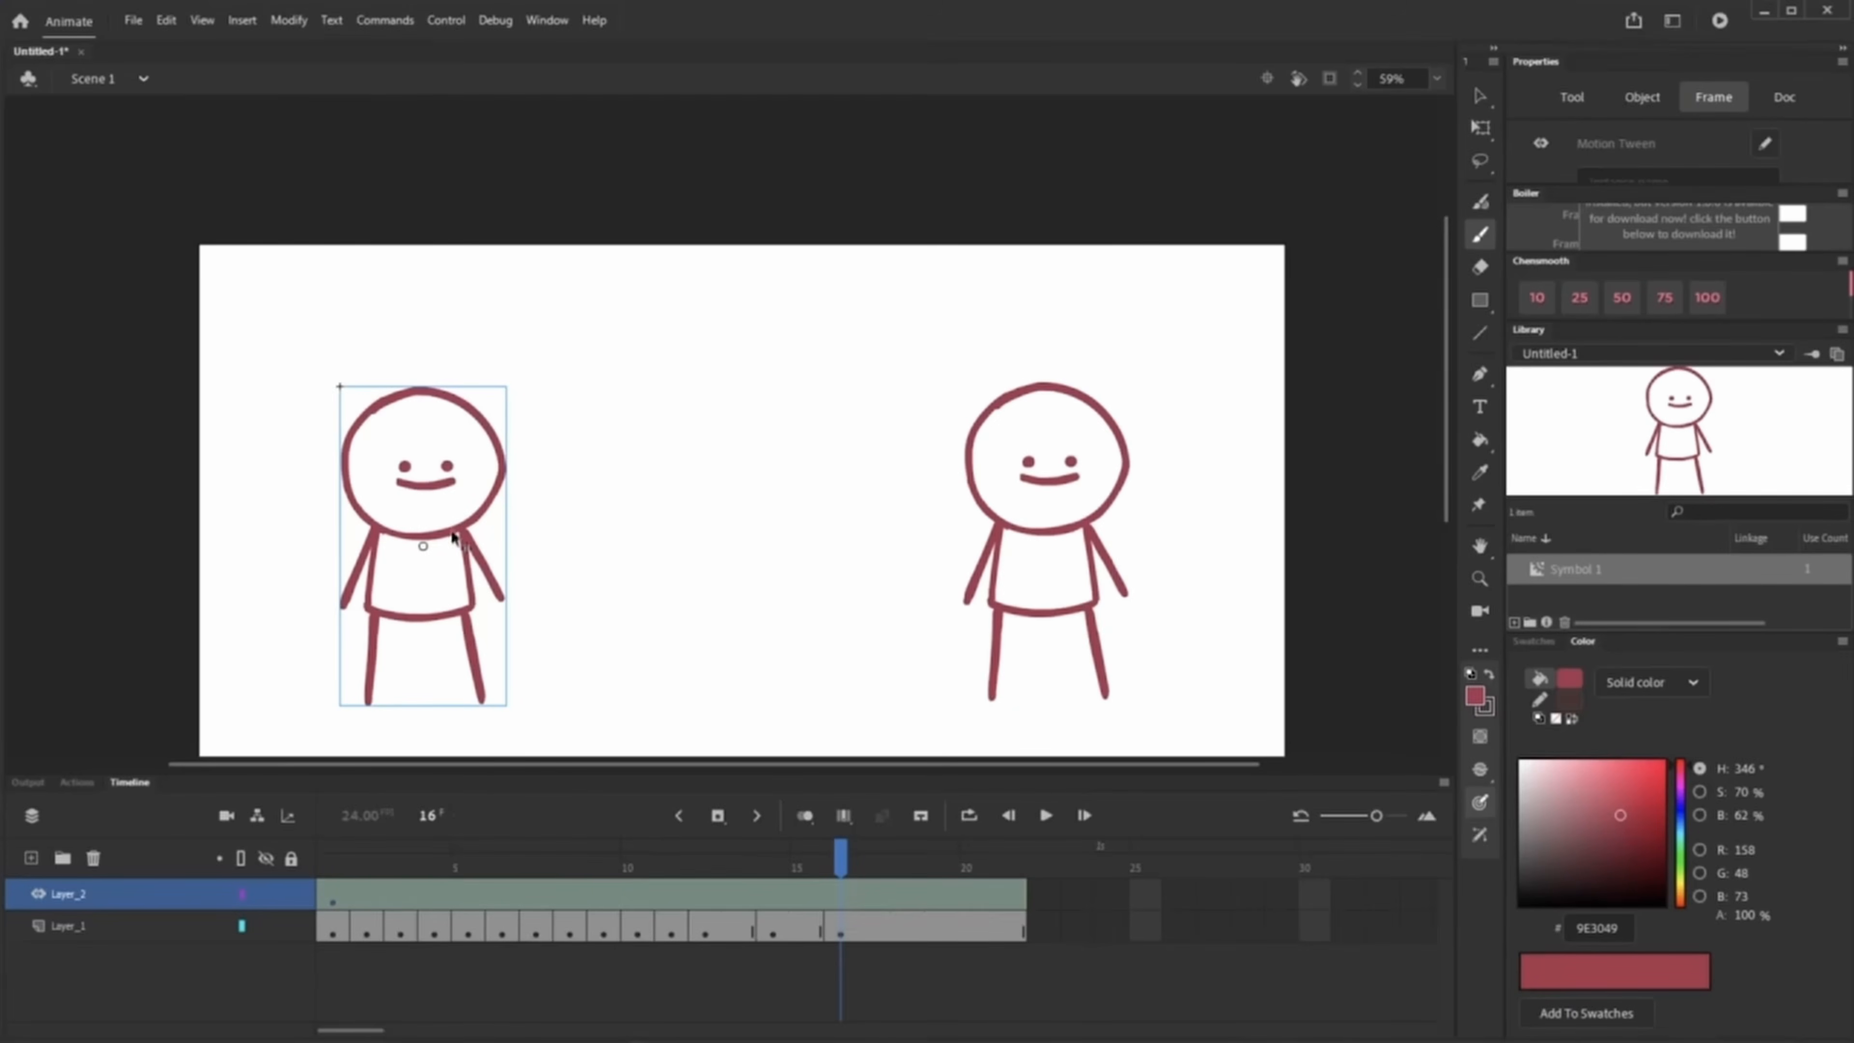
- Move the character symbol on Layer_2 toward the second character at frame 16
{"action": "left_click_drag", "start_coordinate": [452, 536], "coordinate": [621, 539]}
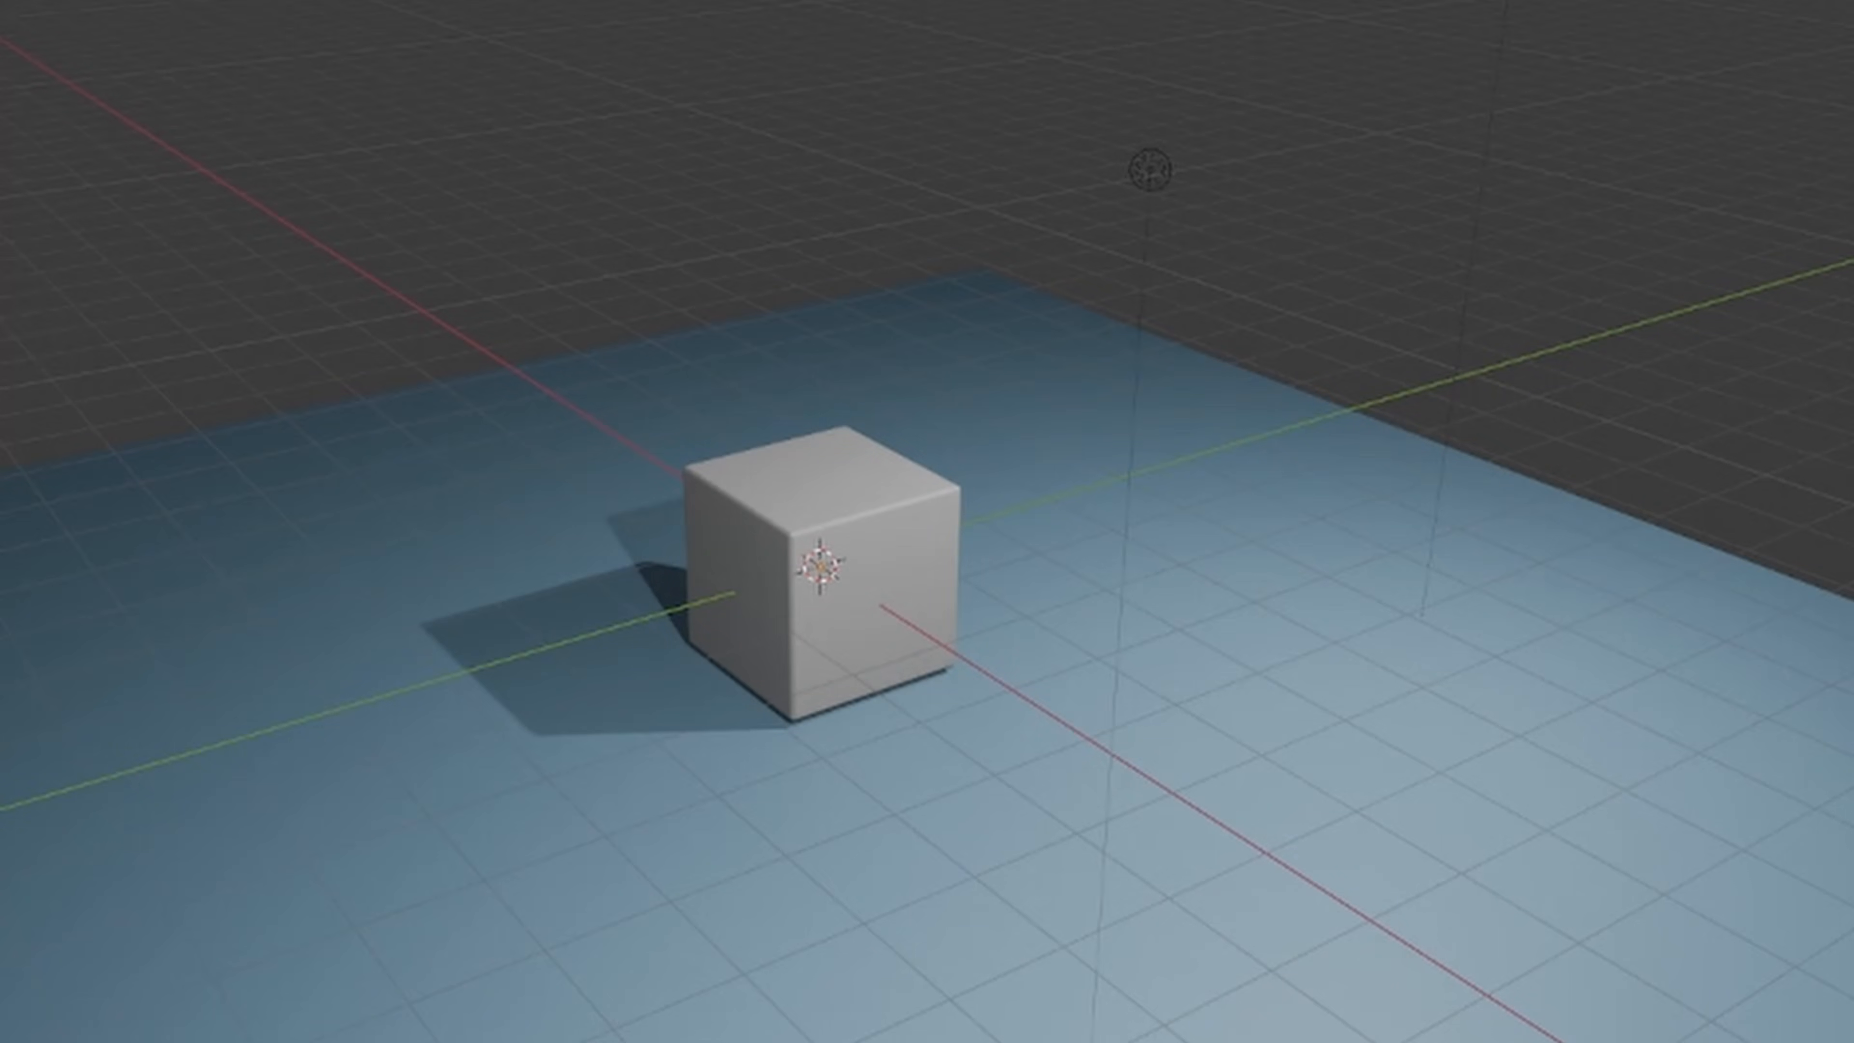
{"action": "middle_click_drag", "start_coordinate": [1847, 475], "coordinate": [708, 527]}
{"action": "scroll", "coordinate": [703, 517], "scroll_direction": "up", "scroll_amount": 8}
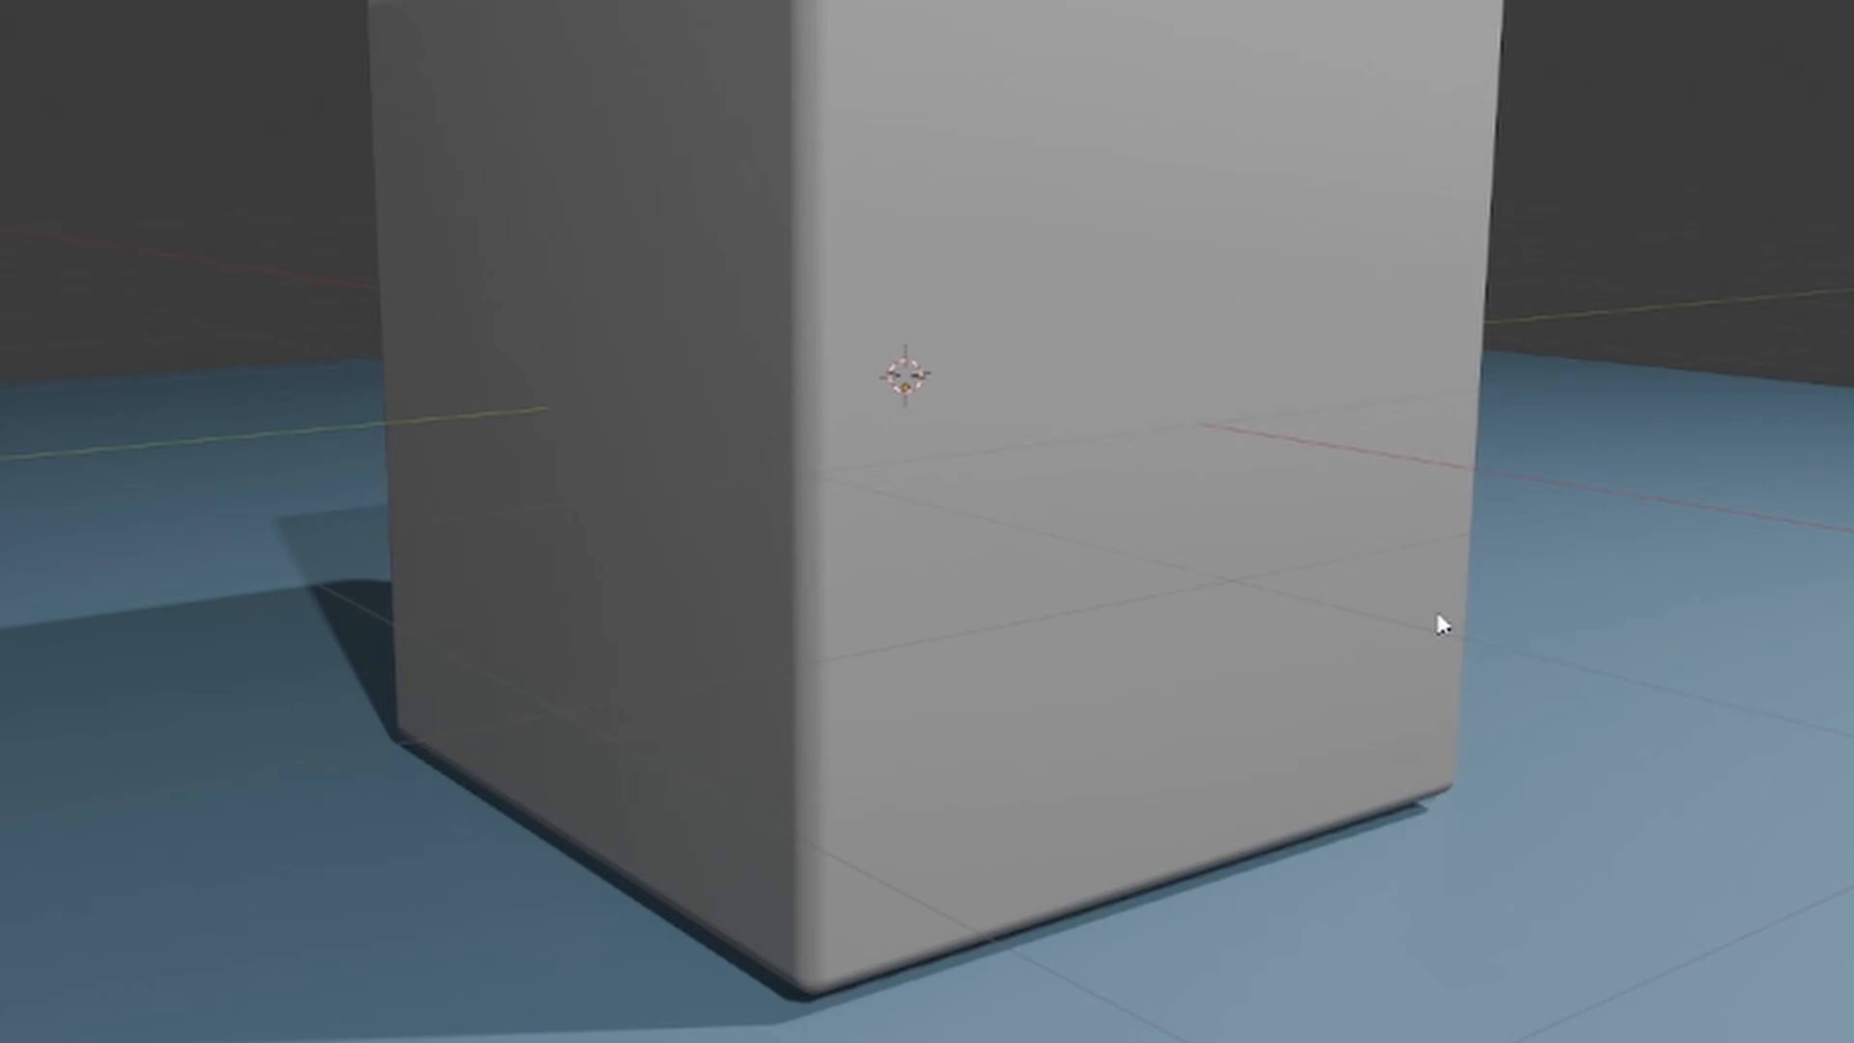
{"action": "scroll", "coordinate": [1209, 281], "scroll_direction": "down", "scroll_amount": 6}
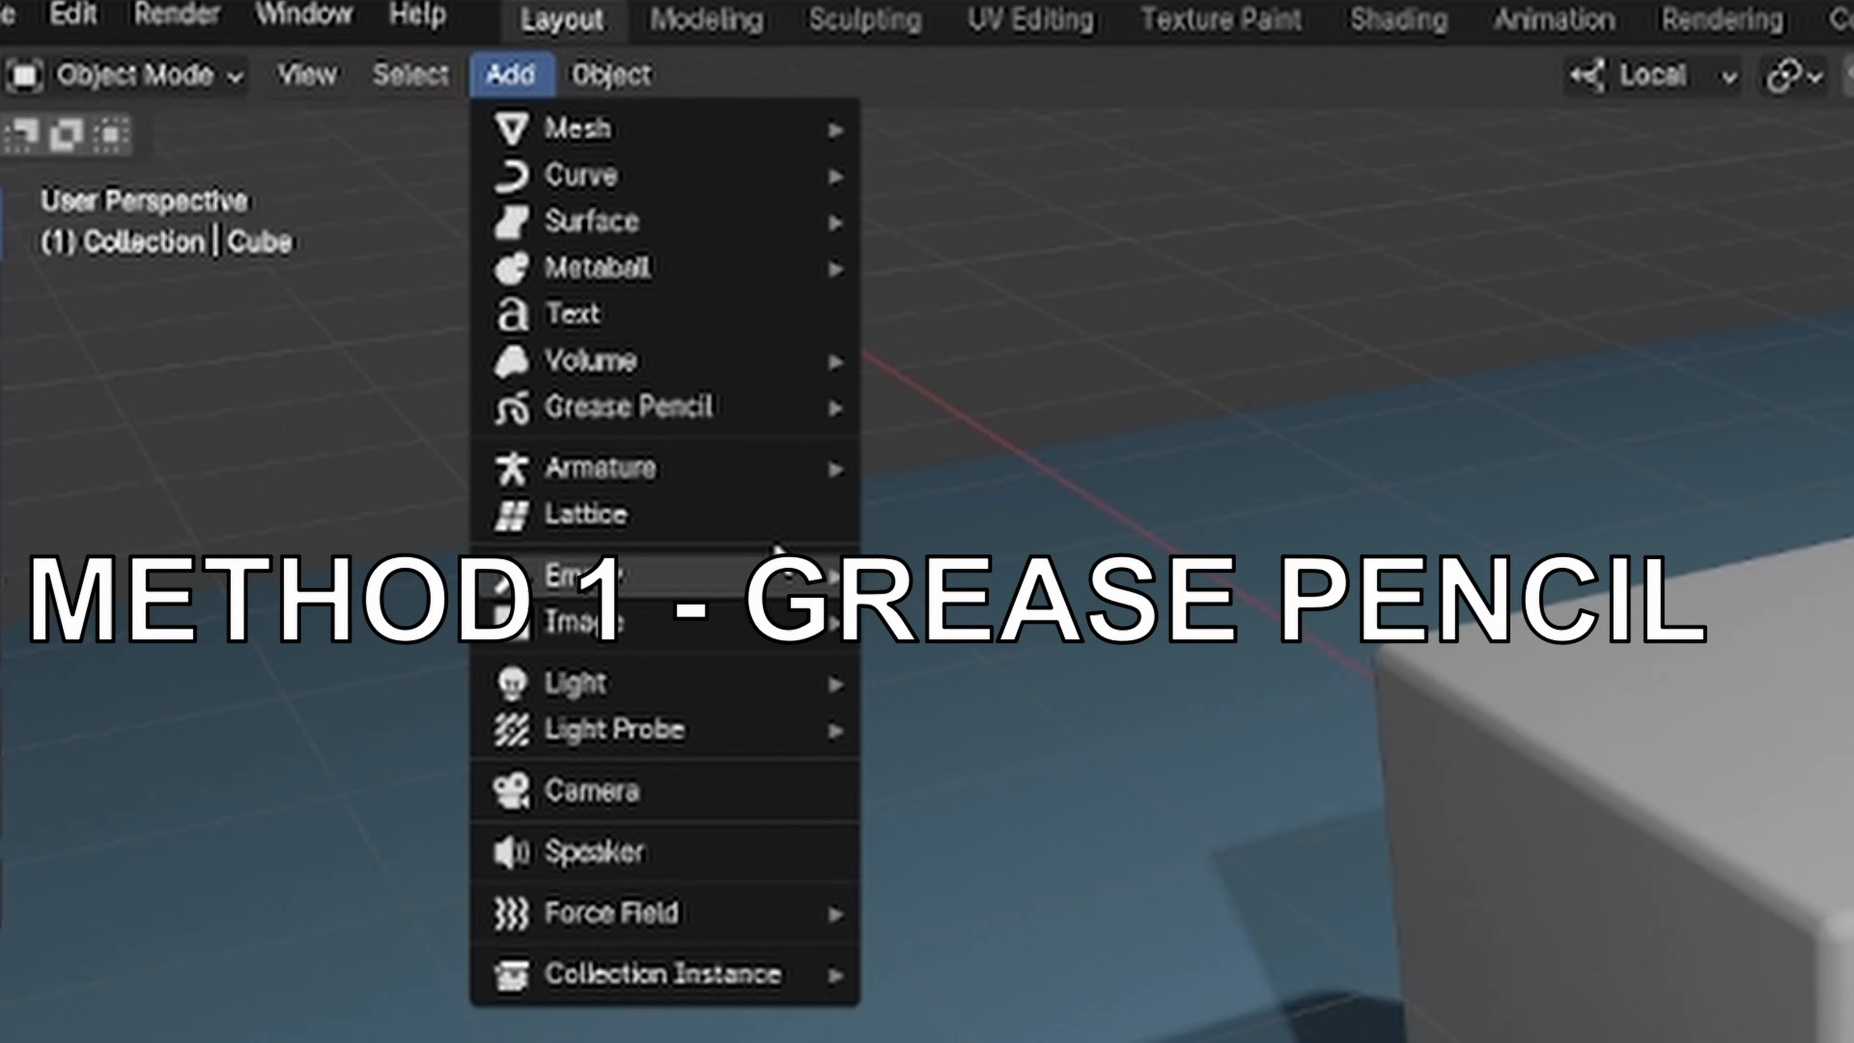
- Add a grease pencil object and give it a Line Art modifier with Object as source type
{"action": "mouse_move", "coordinate": [620, 405]}
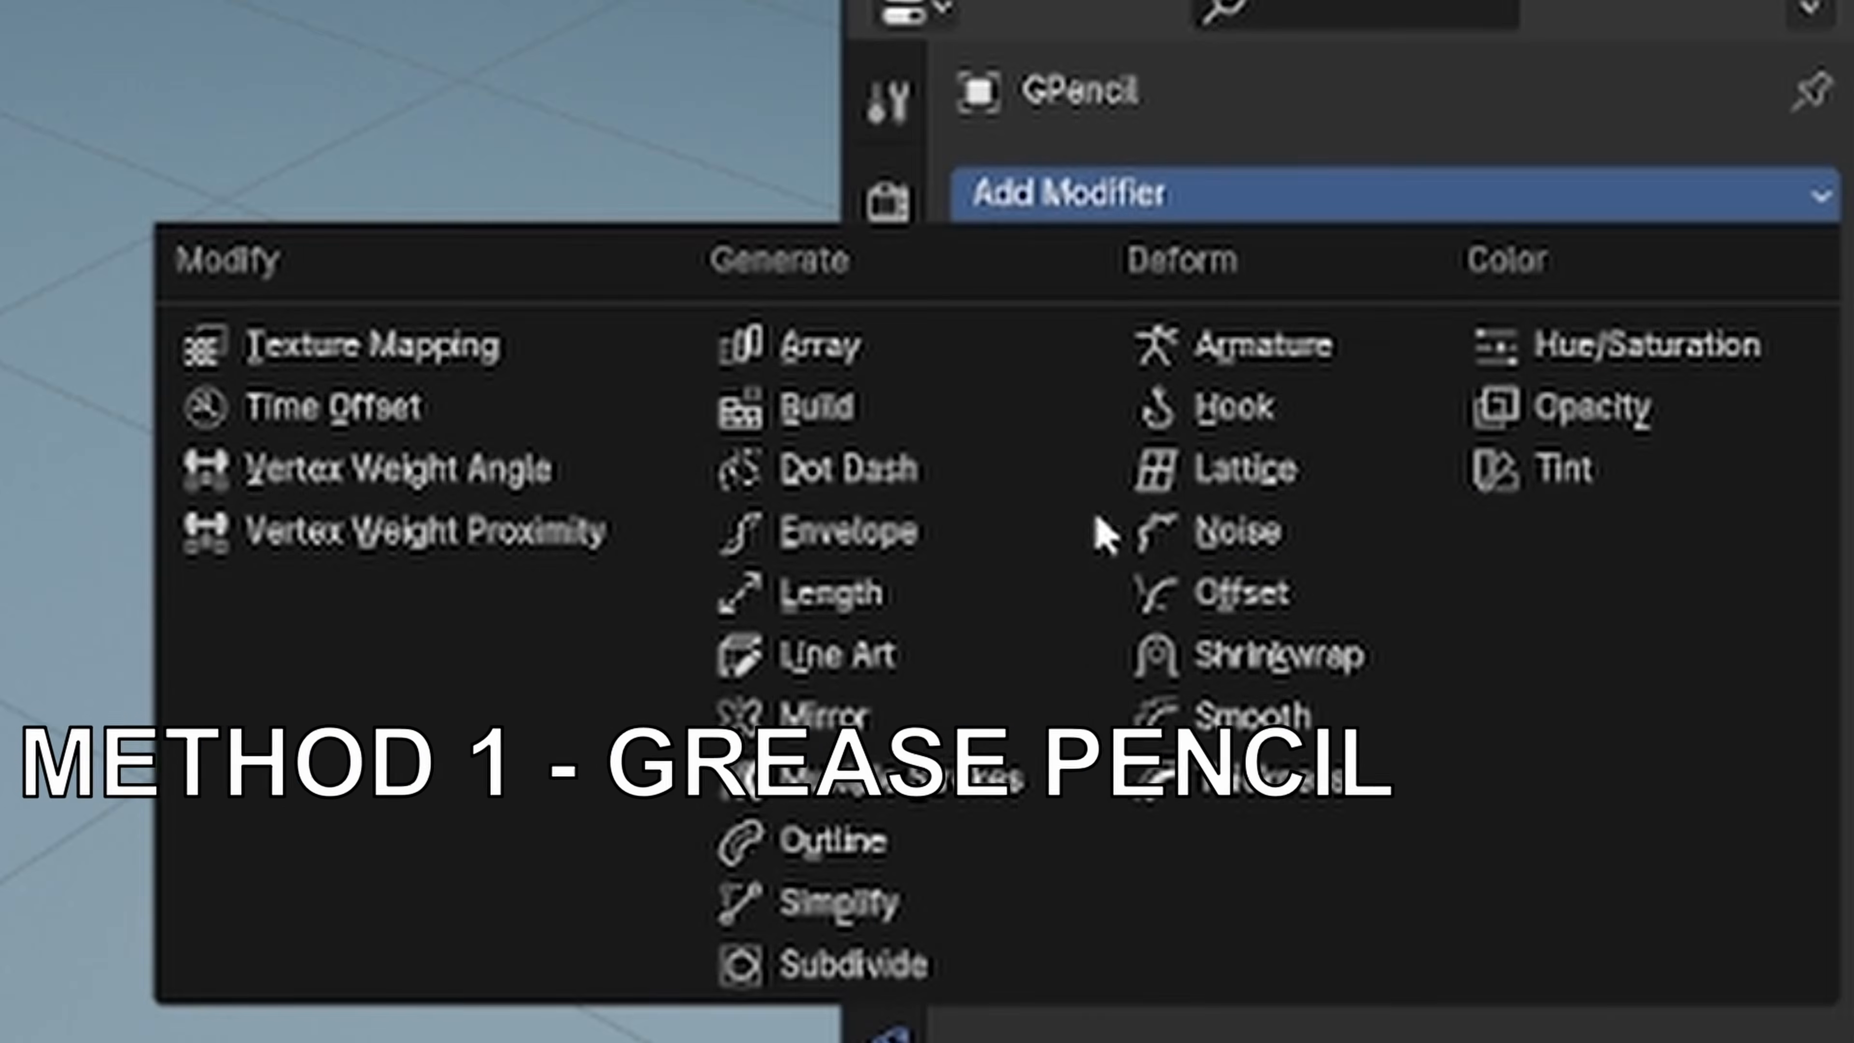
{"action": "left_click", "coordinate": [745, 653]}
{"action": "left_click", "coordinate": [1402, 374]}
{"action": "left_click", "coordinate": [1393, 500]}
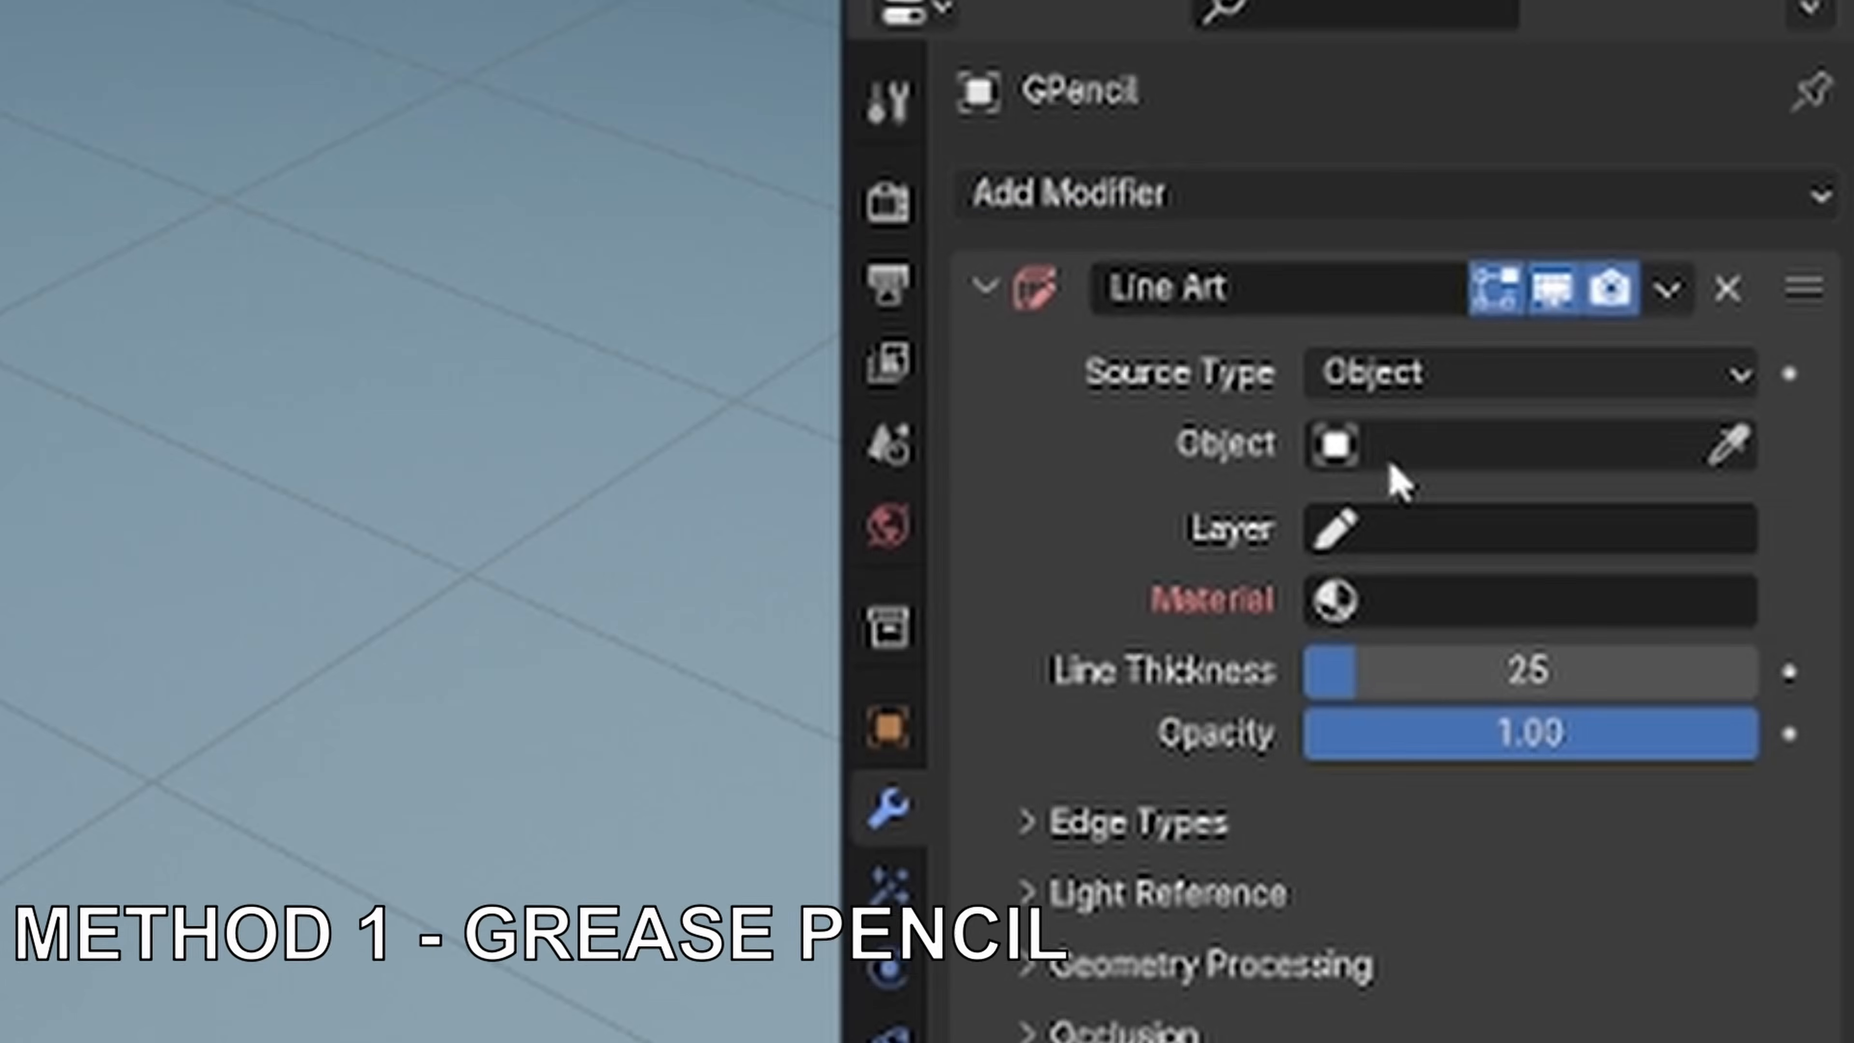
- Assign the Line Art modifier's source object, layer and material
{"action": "left_click", "coordinate": [1386, 445]}
{"action": "left_click", "coordinate": [1333, 584]}
{"action": "left_click", "coordinate": [1395, 530]}
{"action": "left_click", "coordinate": [1380, 612]}
{"action": "left_click", "coordinate": [1387, 601]}
{"action": "left_click", "coordinate": [1358, 687]}
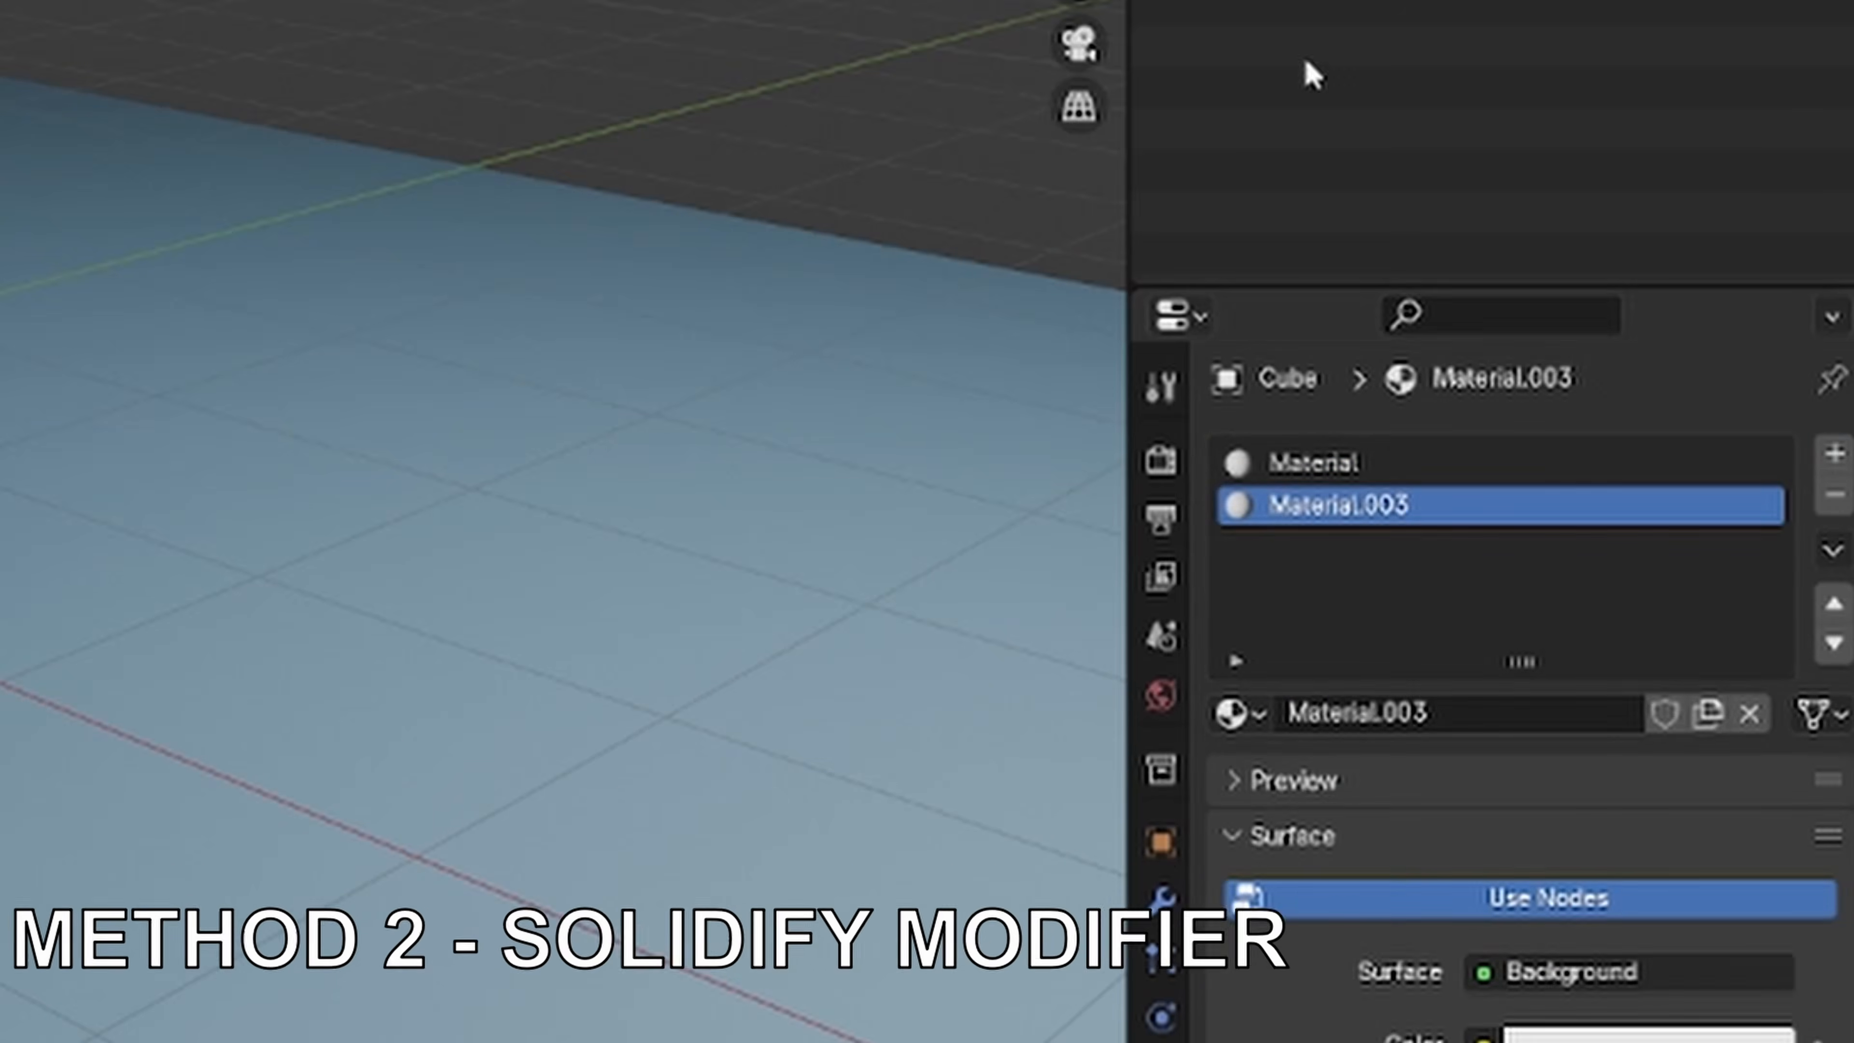
- Darken the Background shader color of the cube's second material, Material.003, to black
{"action": "left_click", "coordinate": [1569, 1041]}
{"action": "left_click_drag", "start_coordinate": [1755, 408], "coordinate": [1754, 657]}
{"action": "left_click", "coordinate": [1617, 1042]}
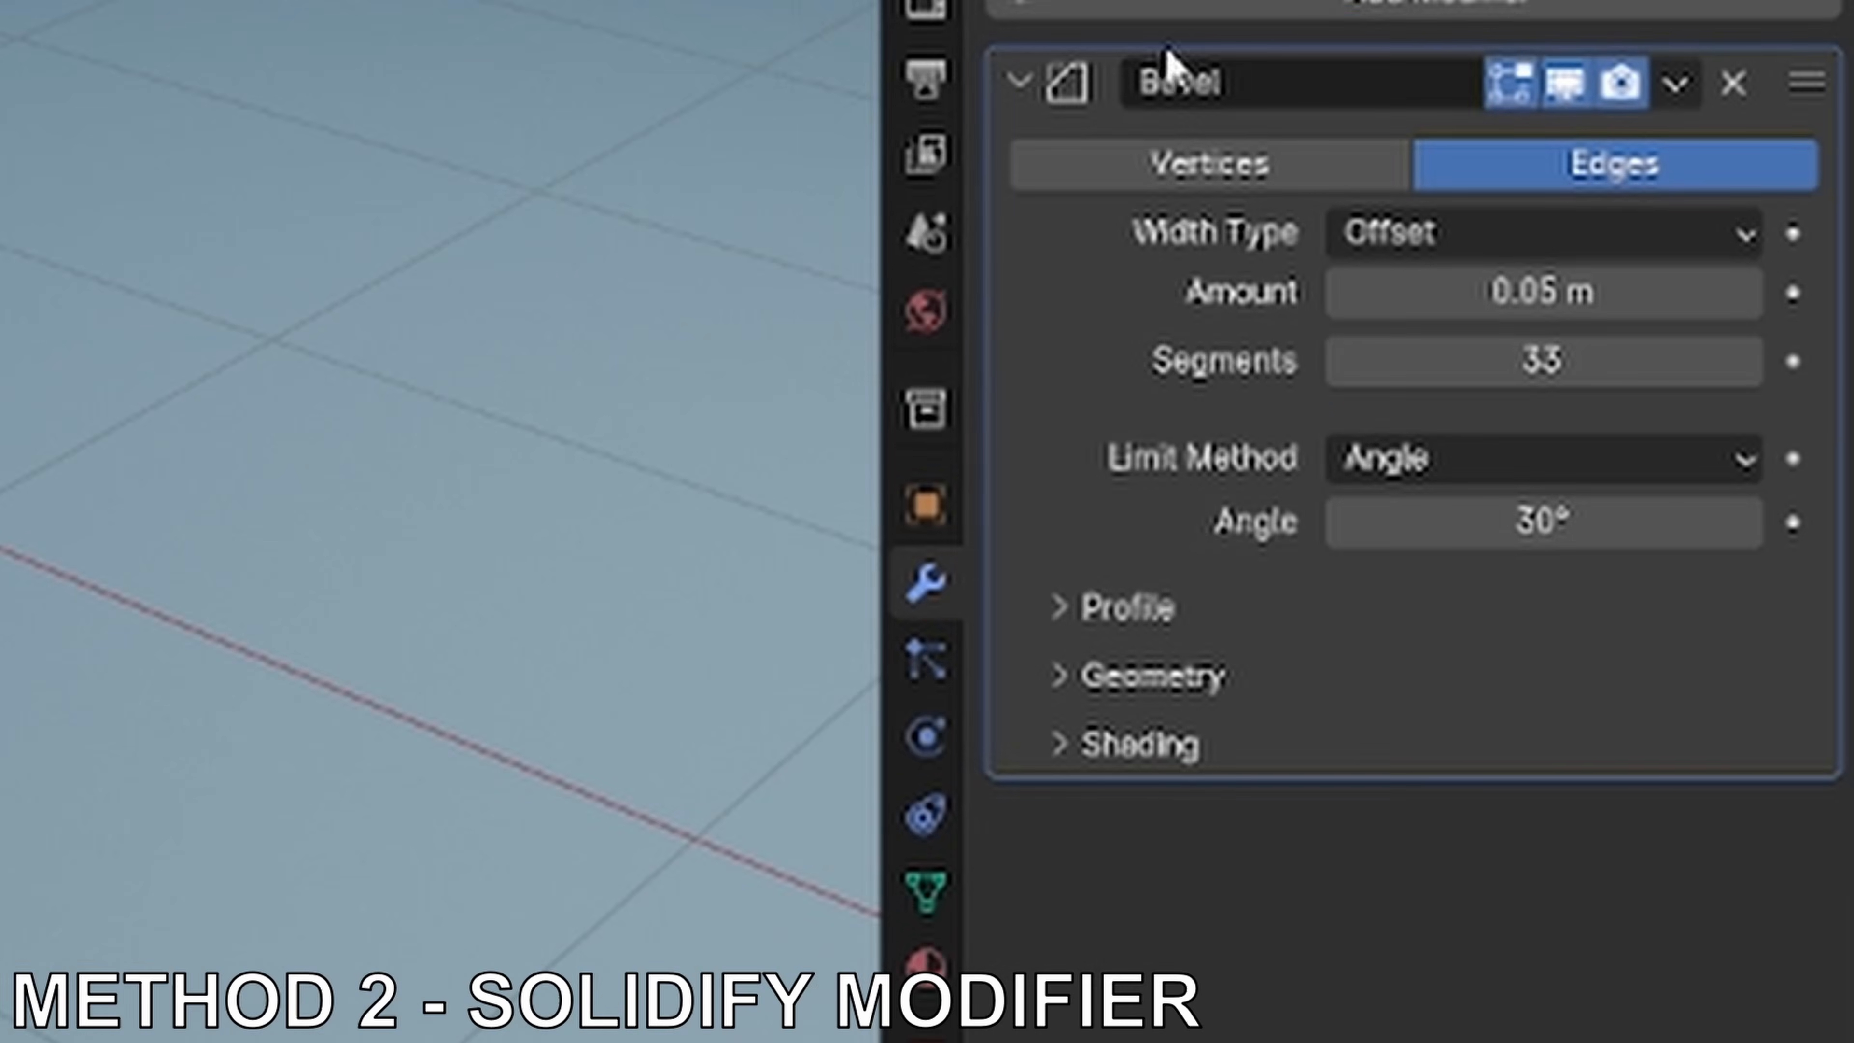
- Add a Solidify modifier to the beveled cube
{"action": "left_click", "coordinate": [1170, 21]}
{"action": "mouse_move", "coordinate": [1063, 199]}
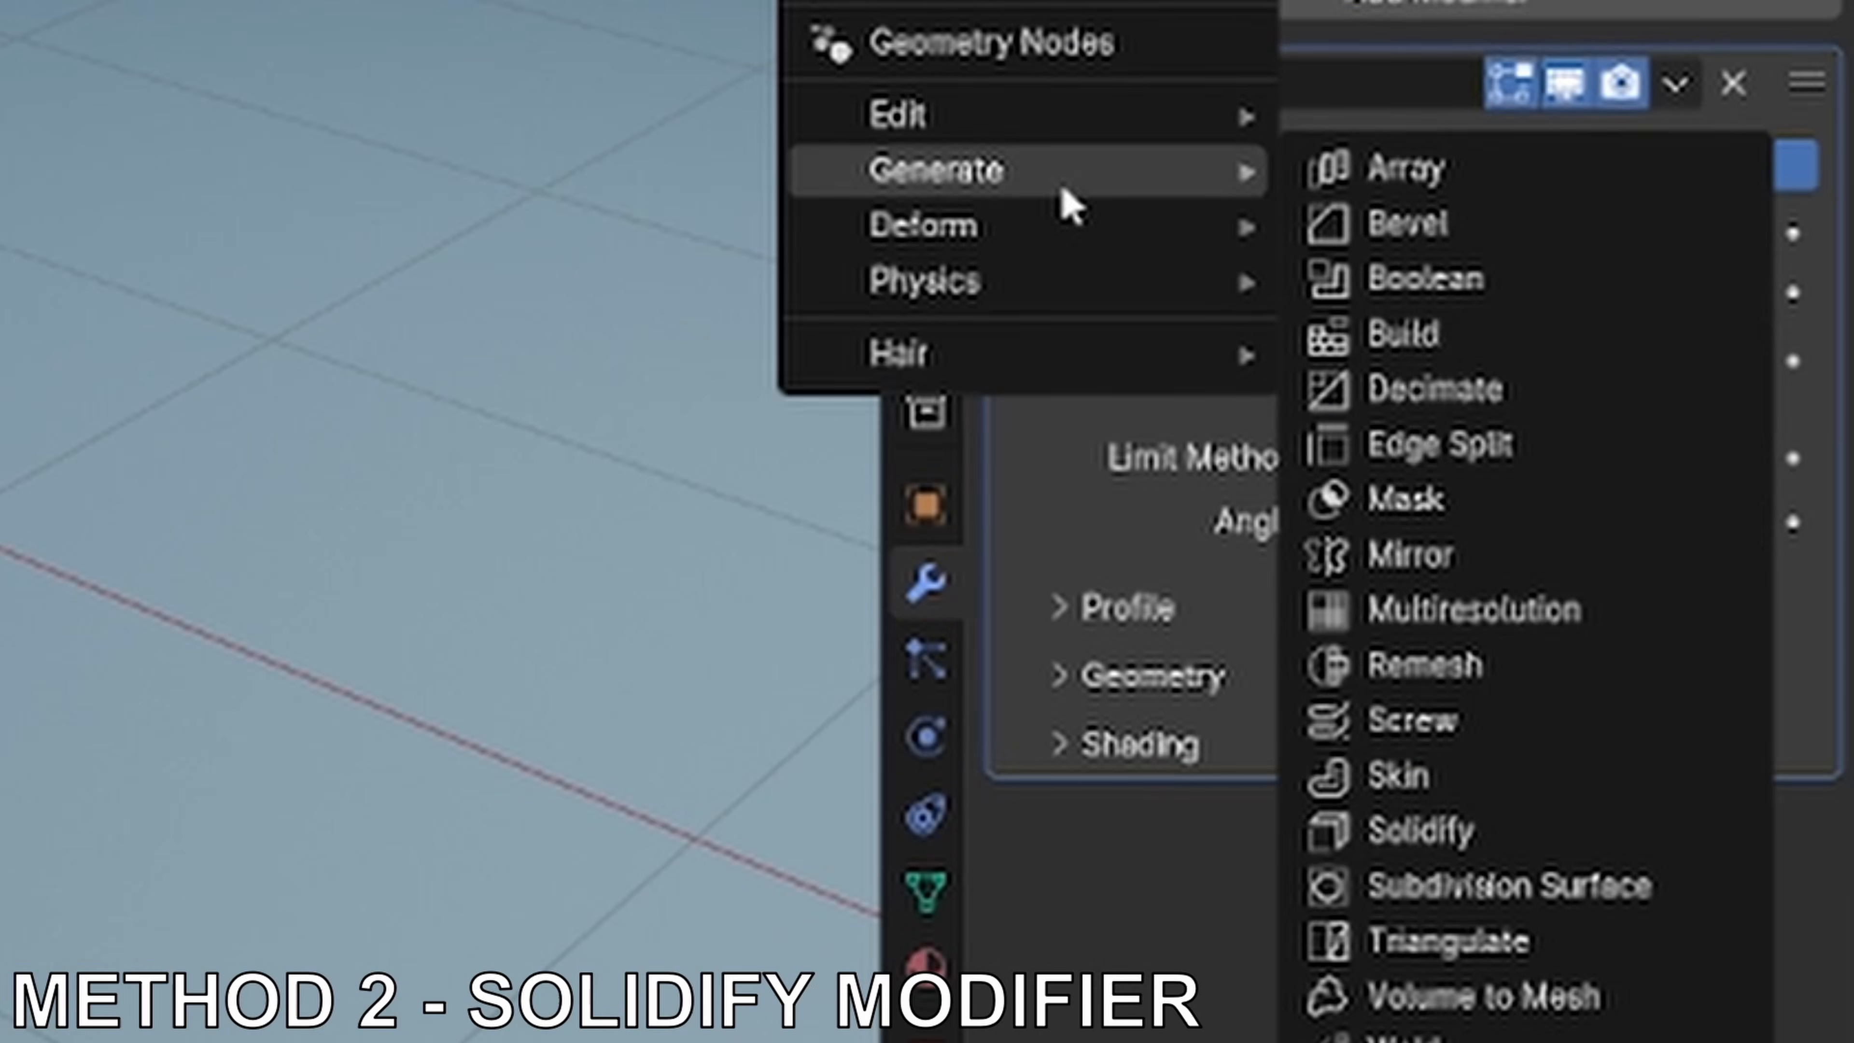
{"action": "left_click", "coordinate": [1387, 828]}
- Adjust the Solidify modifier's settings so that the cube gets a black outline
{"action": "left_click", "coordinate": [869, 902]}
{"action": "scroll", "coordinate": [1171, 932], "scroll_direction": "down", "scroll_amount": 1}
{"action": "left_click", "coordinate": [1221, 895]}
{"action": "scroll", "coordinate": [1262, 952], "scroll_direction": "down", "scroll_amount": 2}
{"action": "scroll", "coordinate": [1419, 259], "scroll_direction": "up", "scroll_amount": 3}
{"action": "left_click_drag", "start_coordinate": [1420, 260], "coordinate": [1503, 260]}
{"action": "left_click", "coordinate": [815, 369]}
{"action": "middle_click_drag", "start_coordinate": [816, 369], "coordinate": [906, 220]}
{"action": "left_click", "coordinate": [137, 106]}
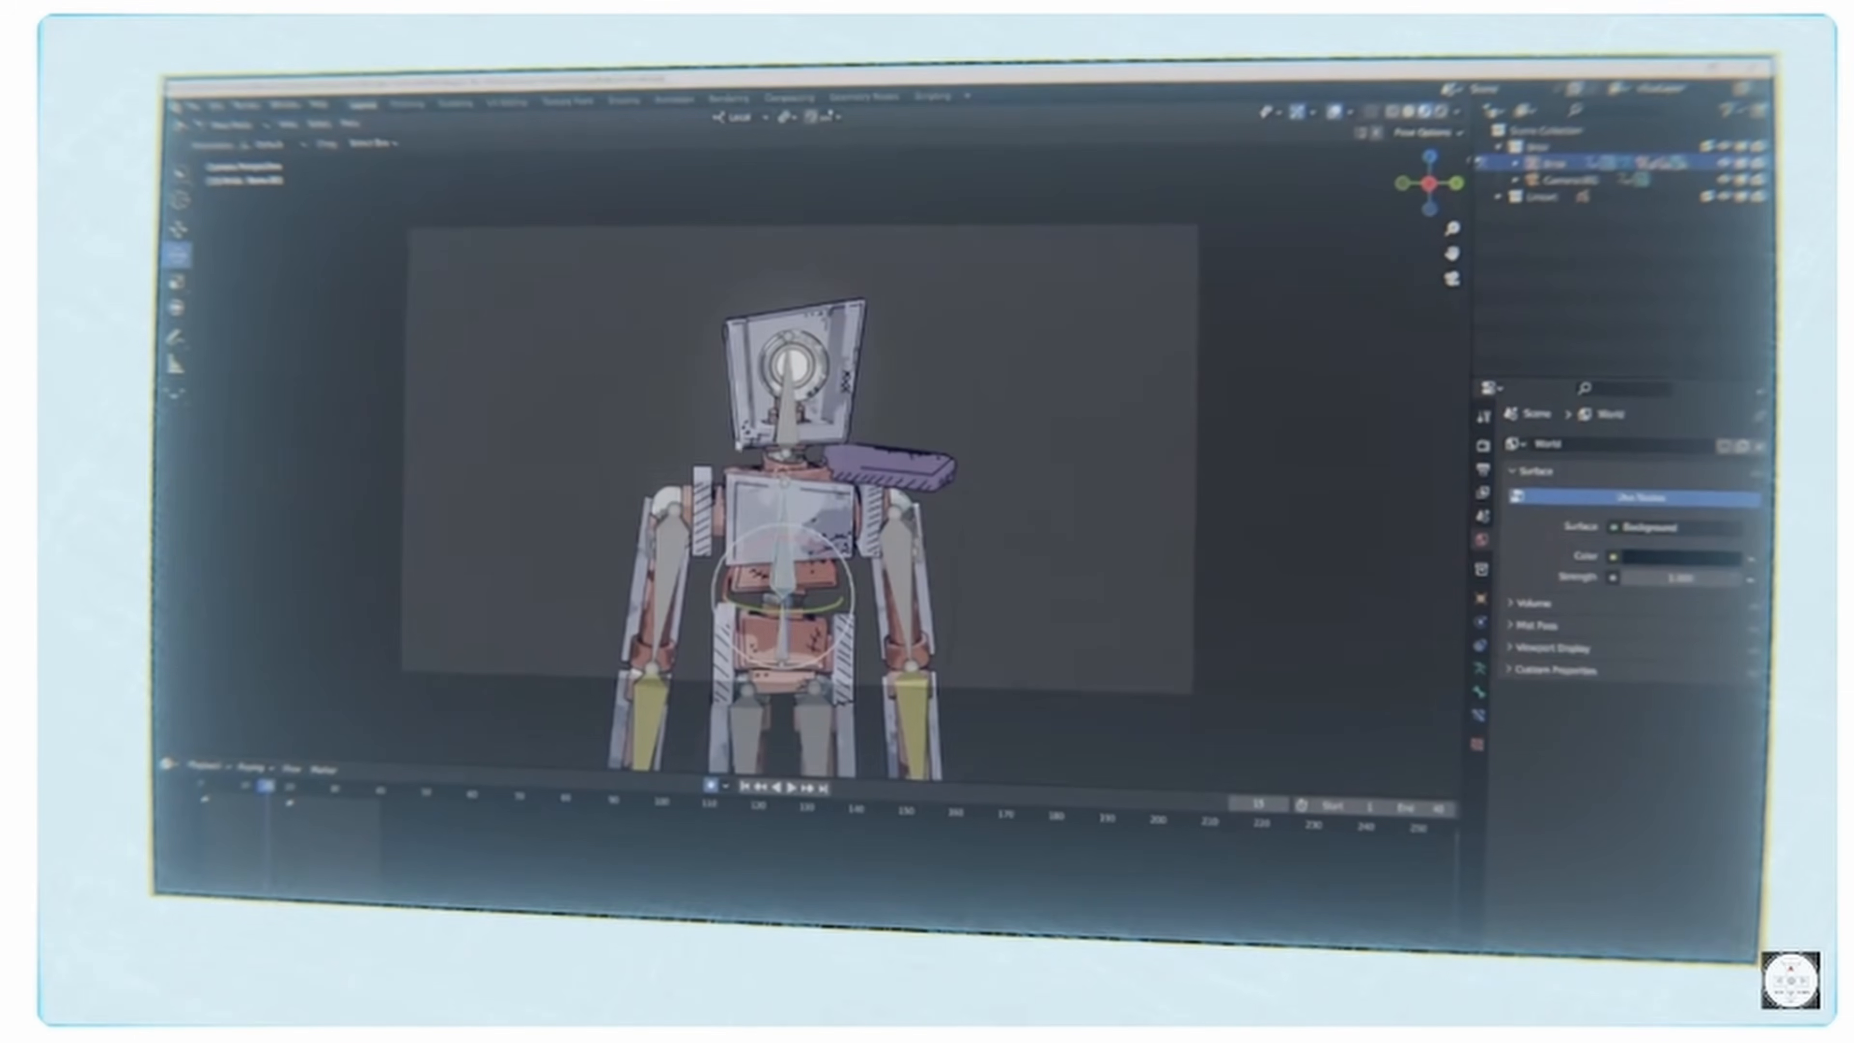
{"action": "scroll", "coordinate": [1015, 523], "scroll_direction": "up", "scroll_amount": 3}
{"action": "left_click_drag", "start_coordinate": [776, 559], "coordinate": [781, 443]}
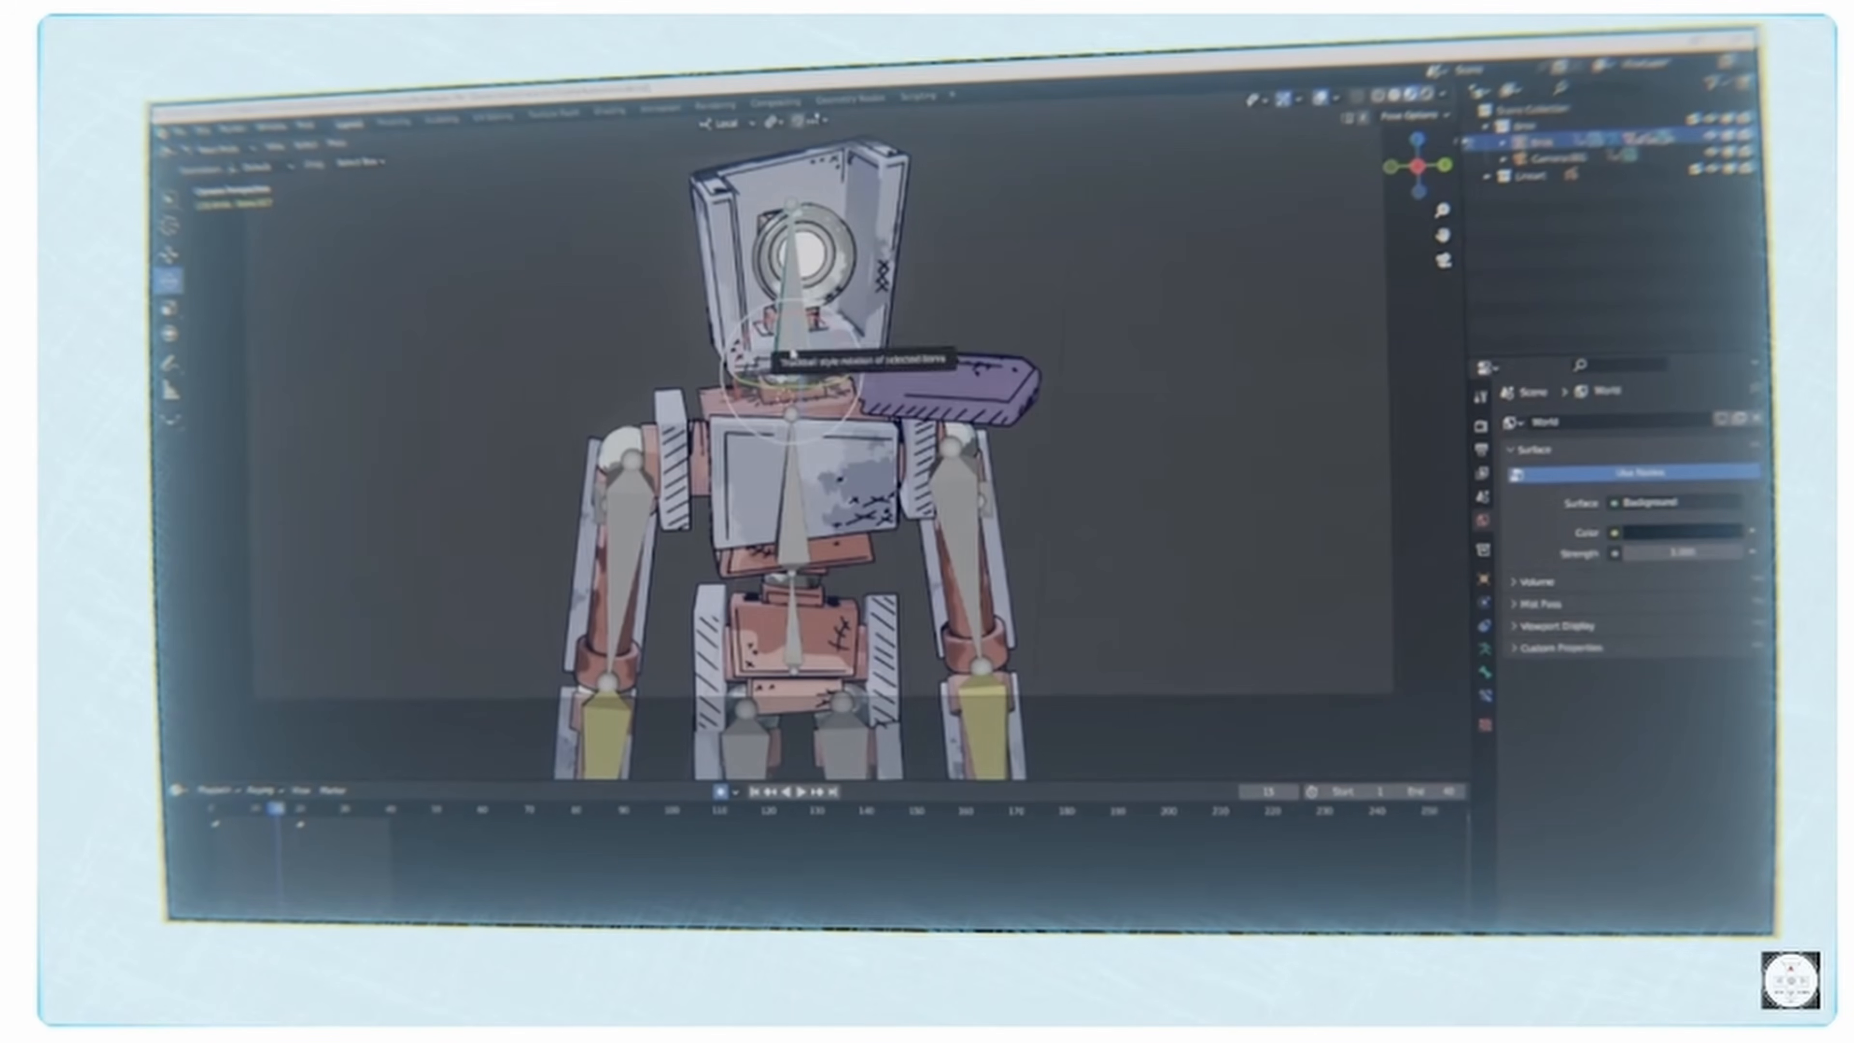
{"action": "scroll", "coordinate": [952, 558], "scroll_direction": "down", "scroll_amount": 4}
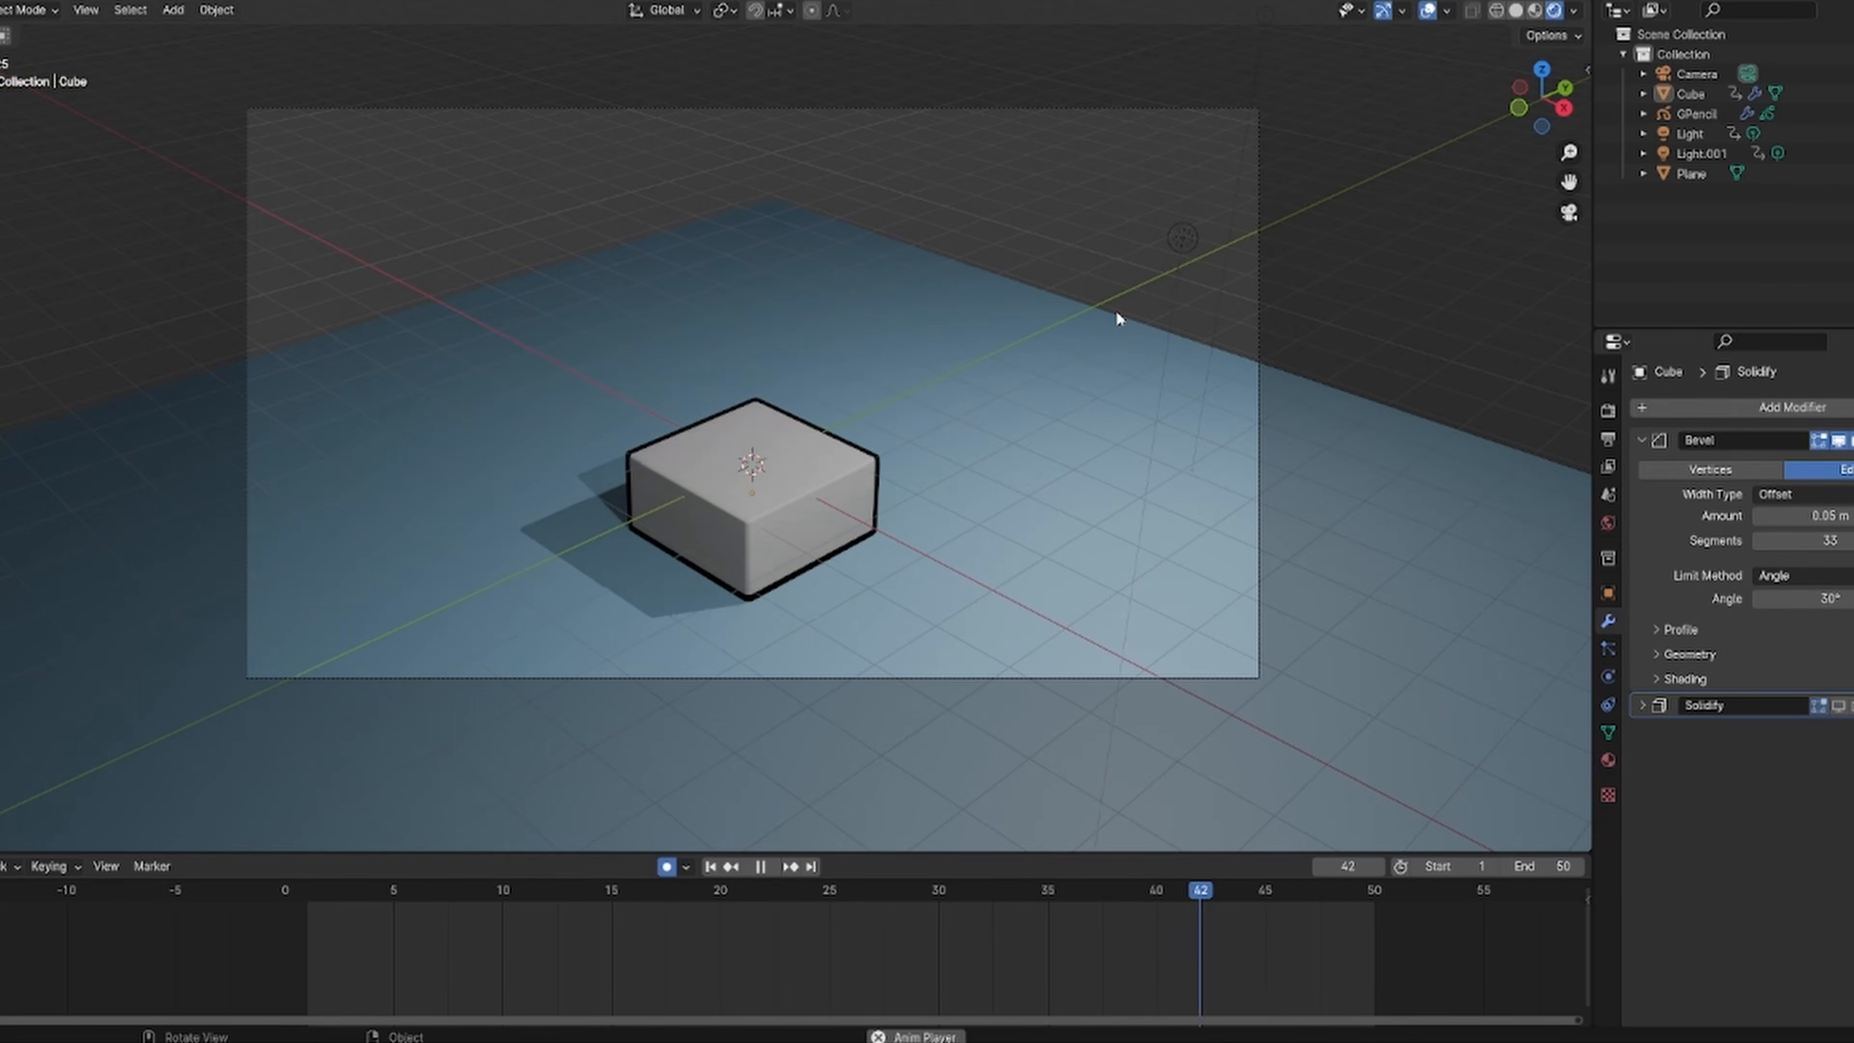
- Stop the animation playback and save the Basics_Walkthrough.blend file
{"action": "key", "text": "space"}
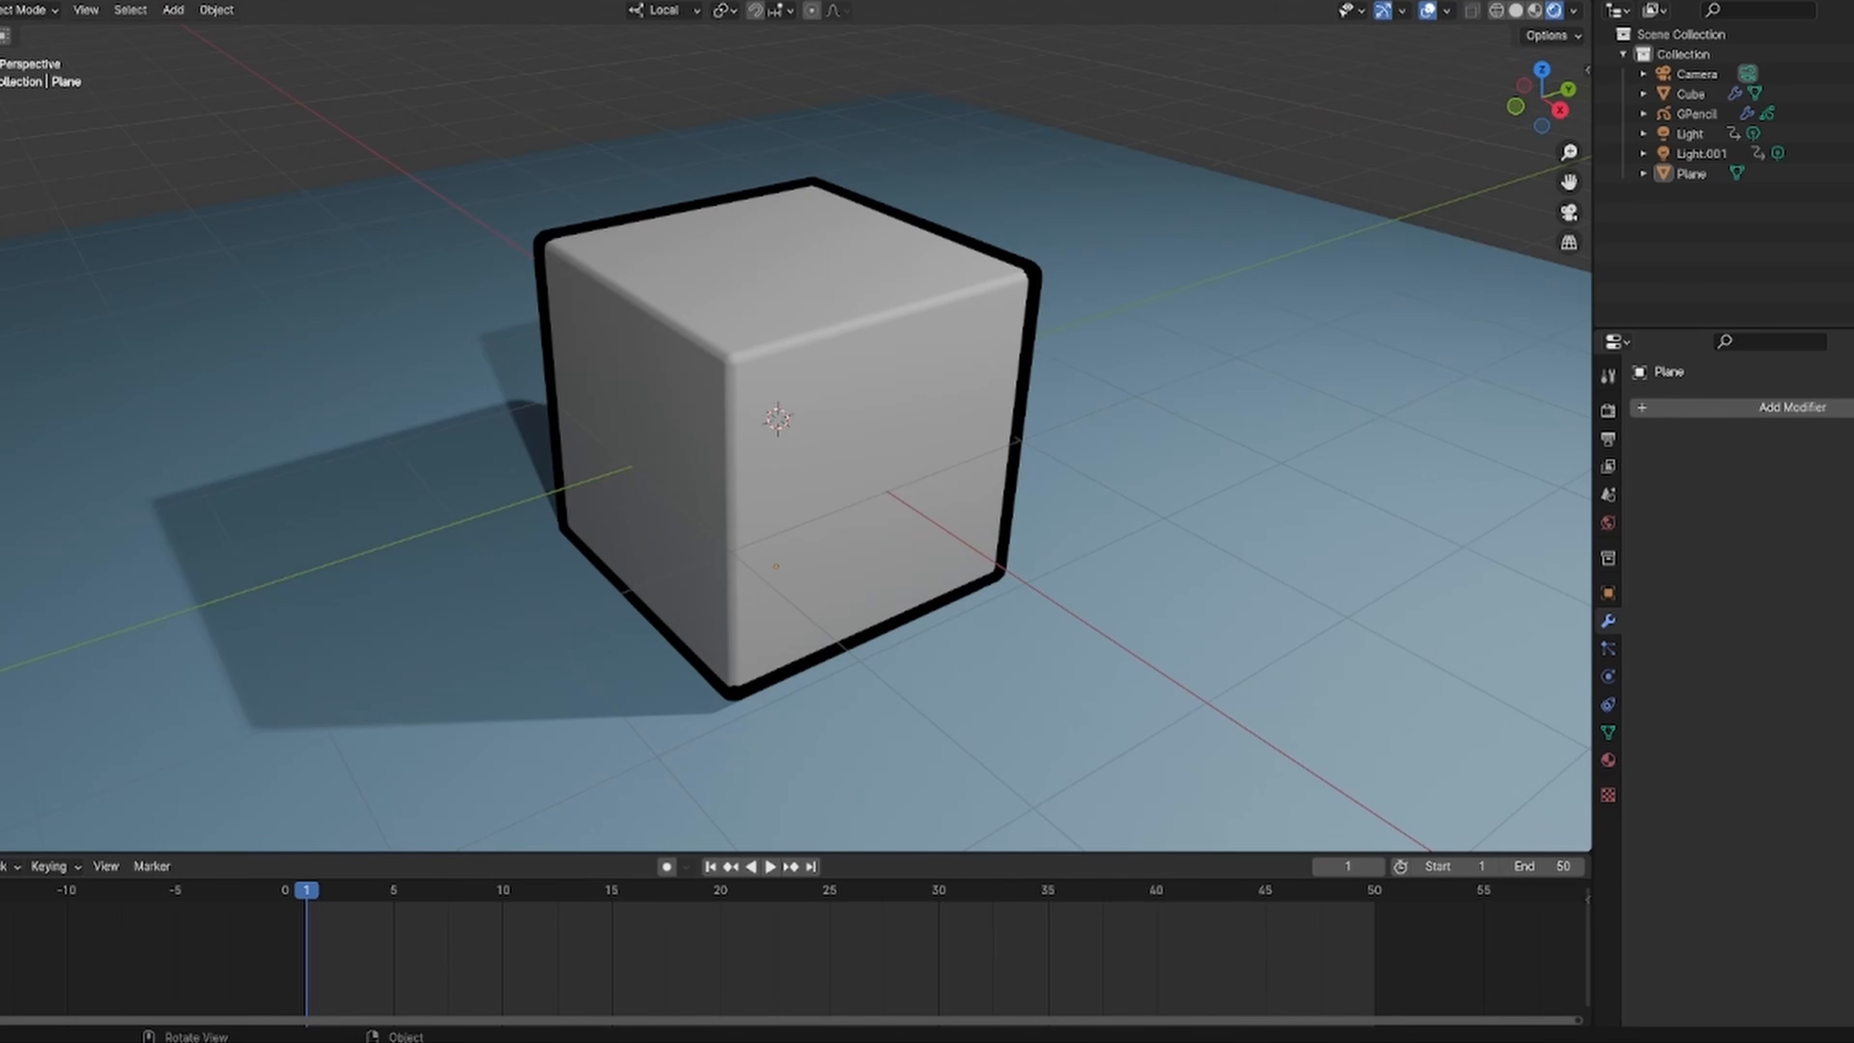
{"action": "left_click", "coordinate": [3, 2]}
{"action": "left_click", "coordinate": [4, 115]}
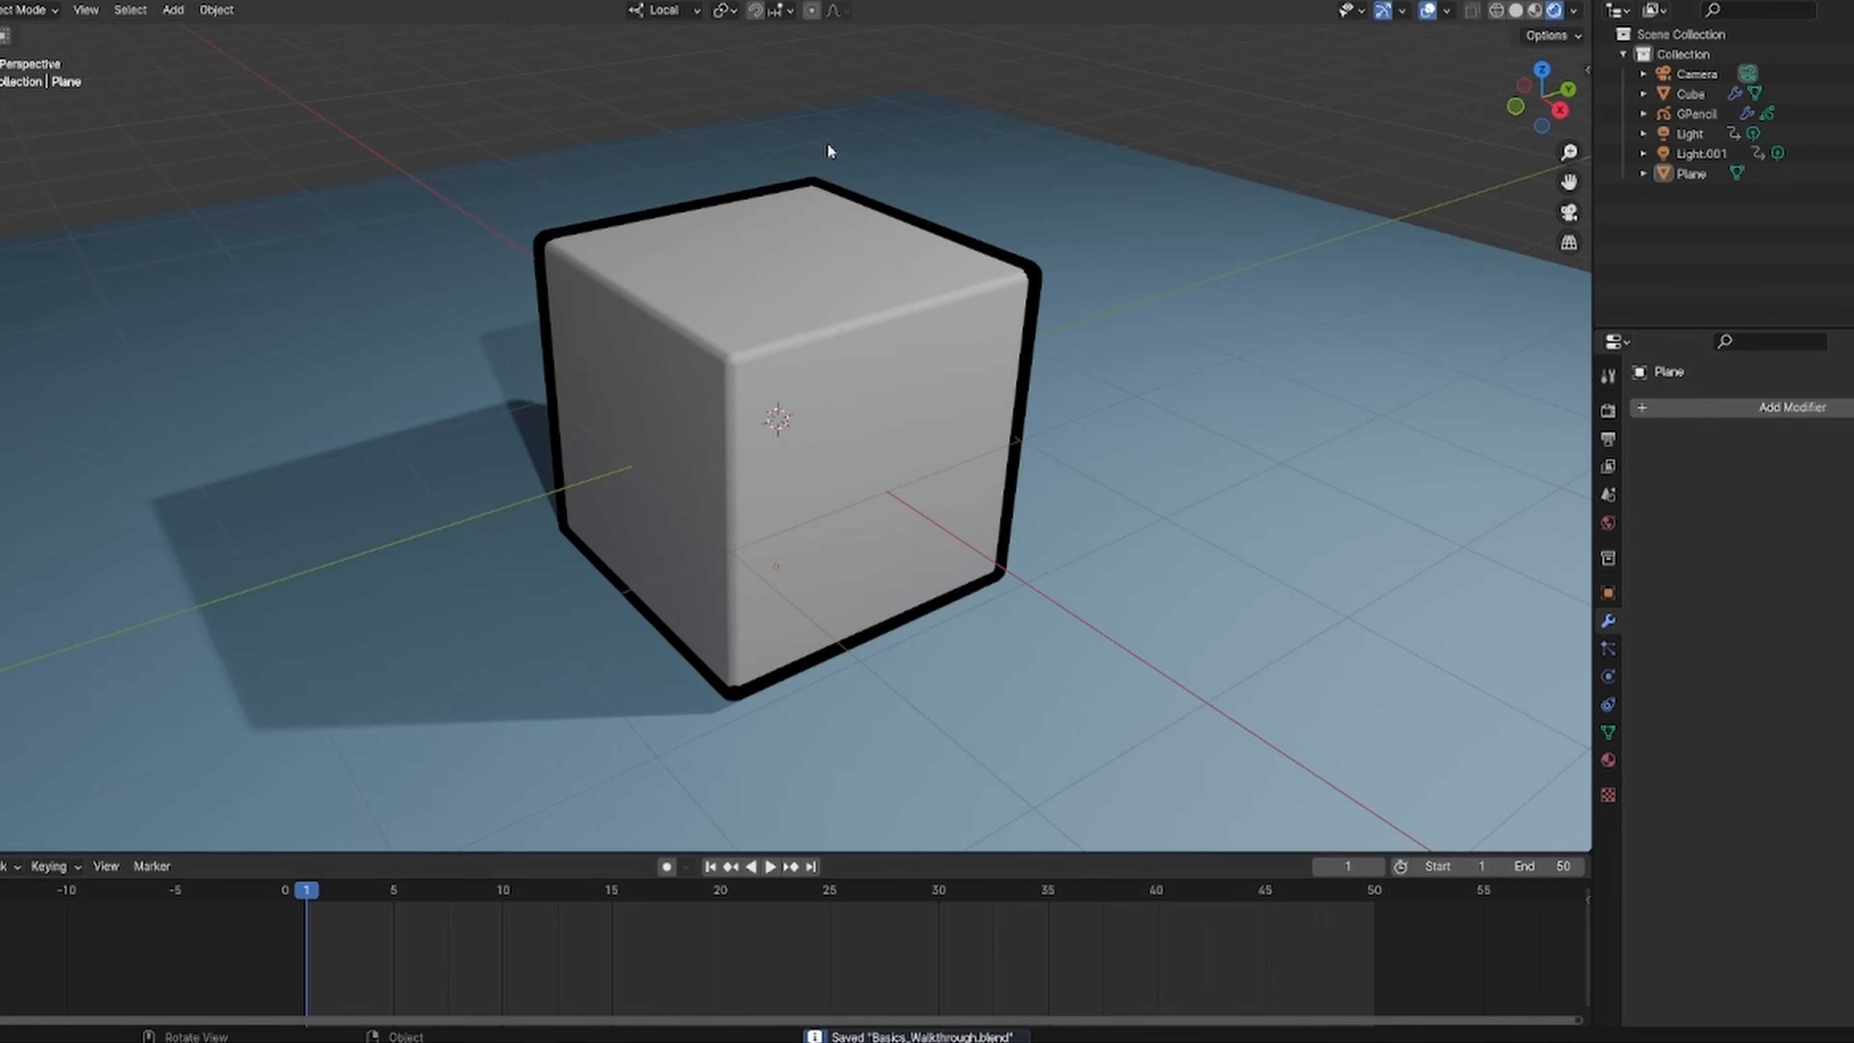
- Select the cube and switch the transform orientation to Global
{"action": "scroll", "coordinate": [1073, 189], "scroll_direction": "down", "scroll_amount": 2}
{"action": "middle_click_drag", "start_coordinate": [771, 376], "coordinate": [784, 308]}
{"action": "left_click", "coordinate": [712, 346]}
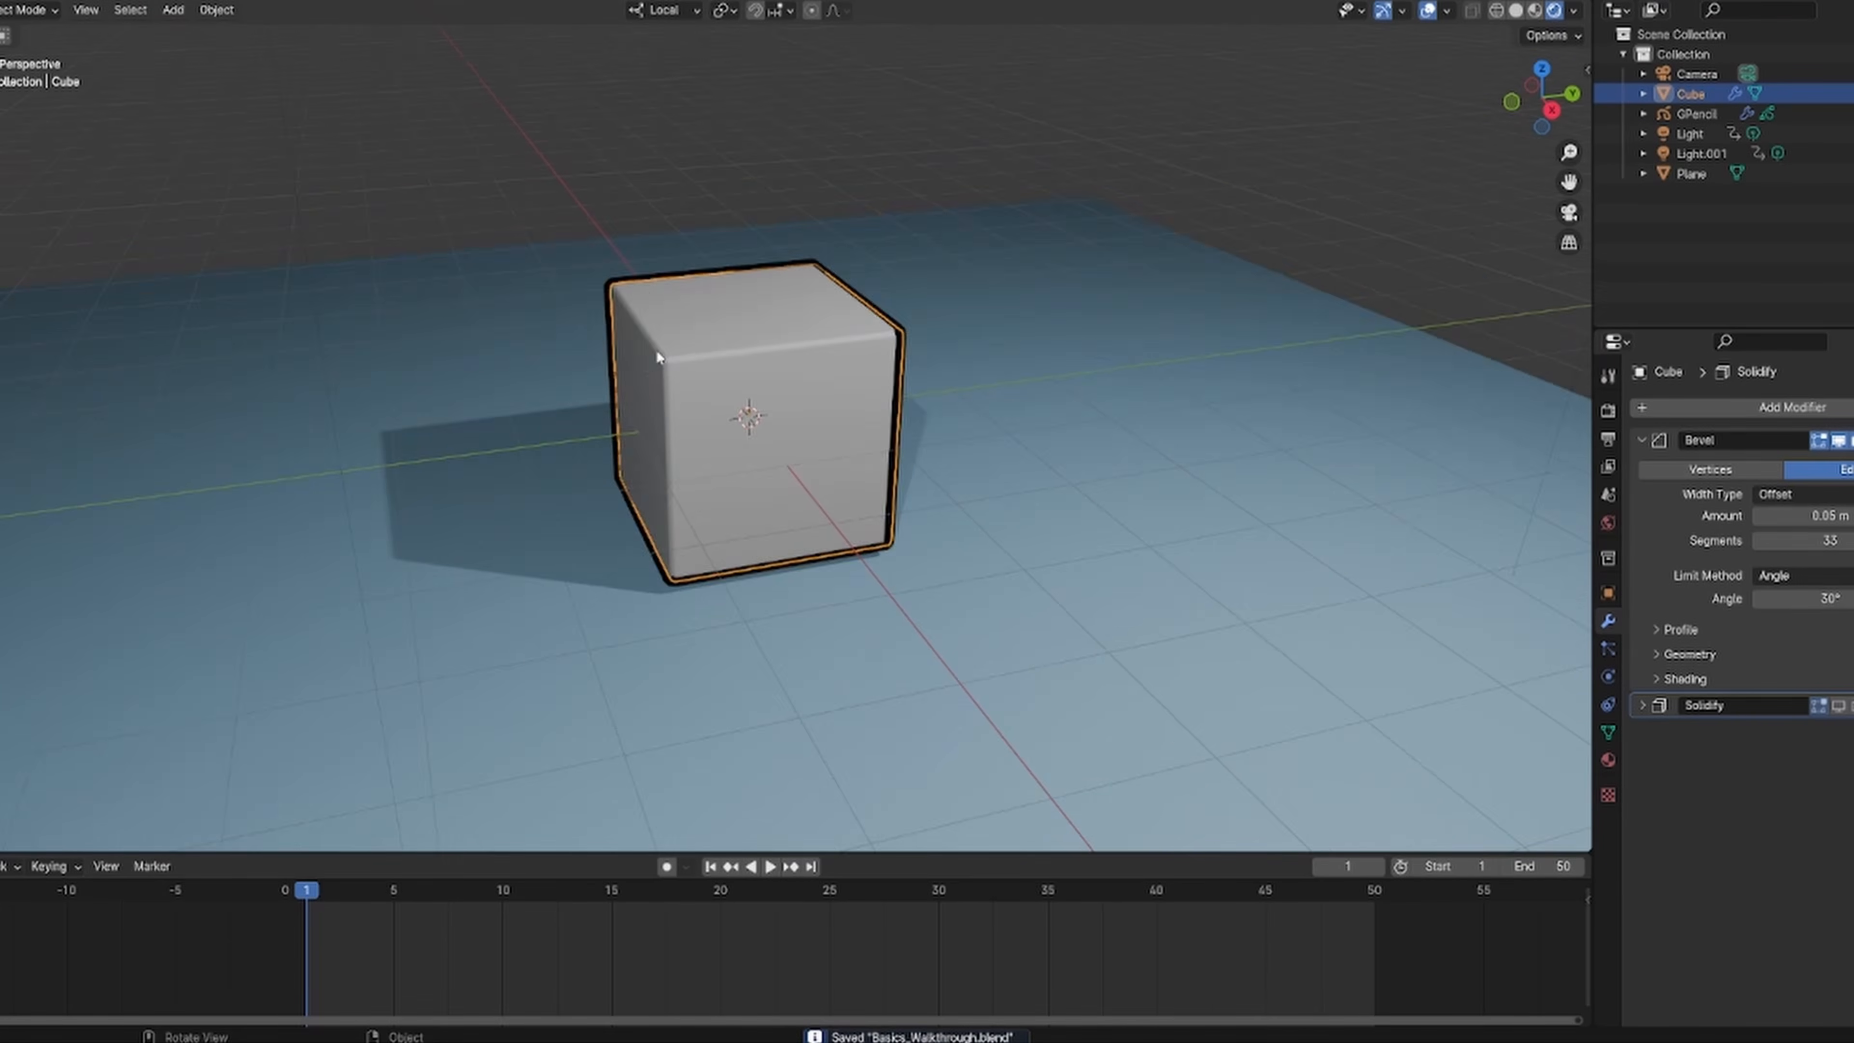
{"action": "scroll", "coordinate": [640, 781], "scroll_direction": "up", "scroll_amount": 2}
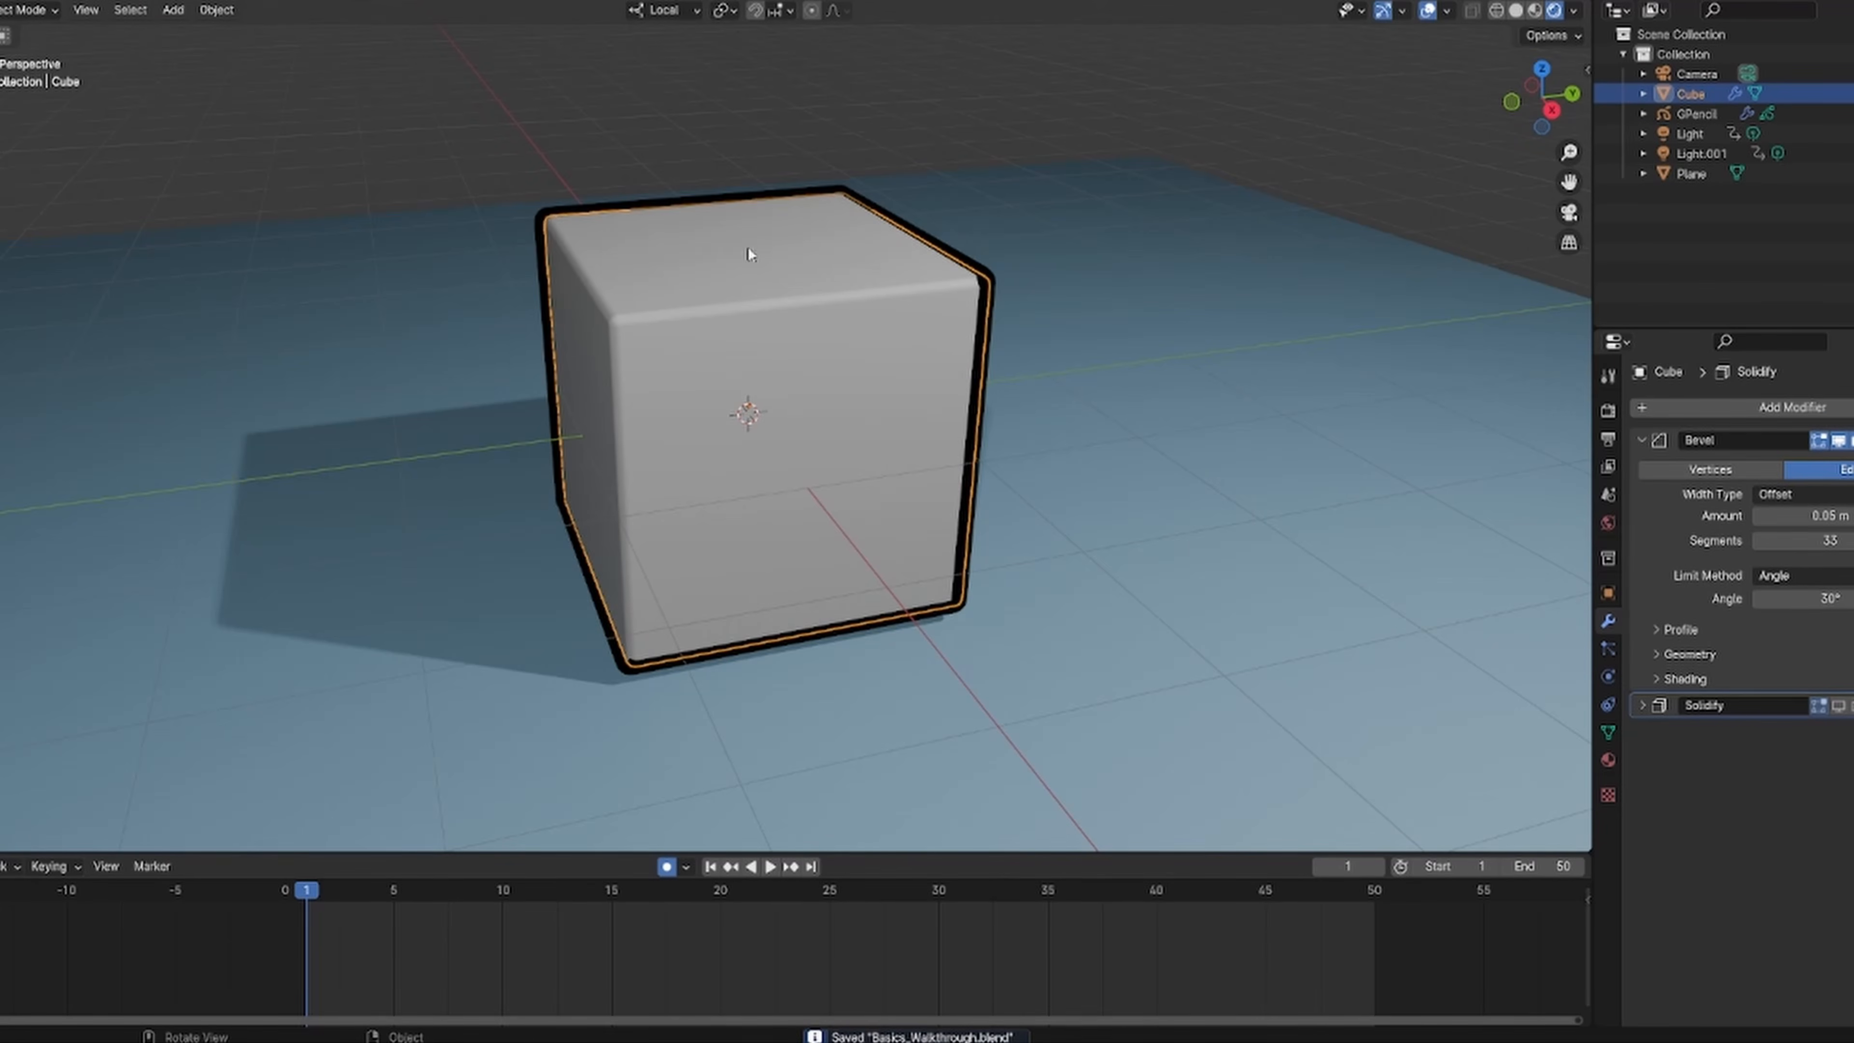
{"action": "left_click", "coordinate": [644, 10]}
- Move the cube along the Z axis and keyframe its pose up to frame 15
{"action": "key", "text": "g"}
{"action": "key", "text": "z"}
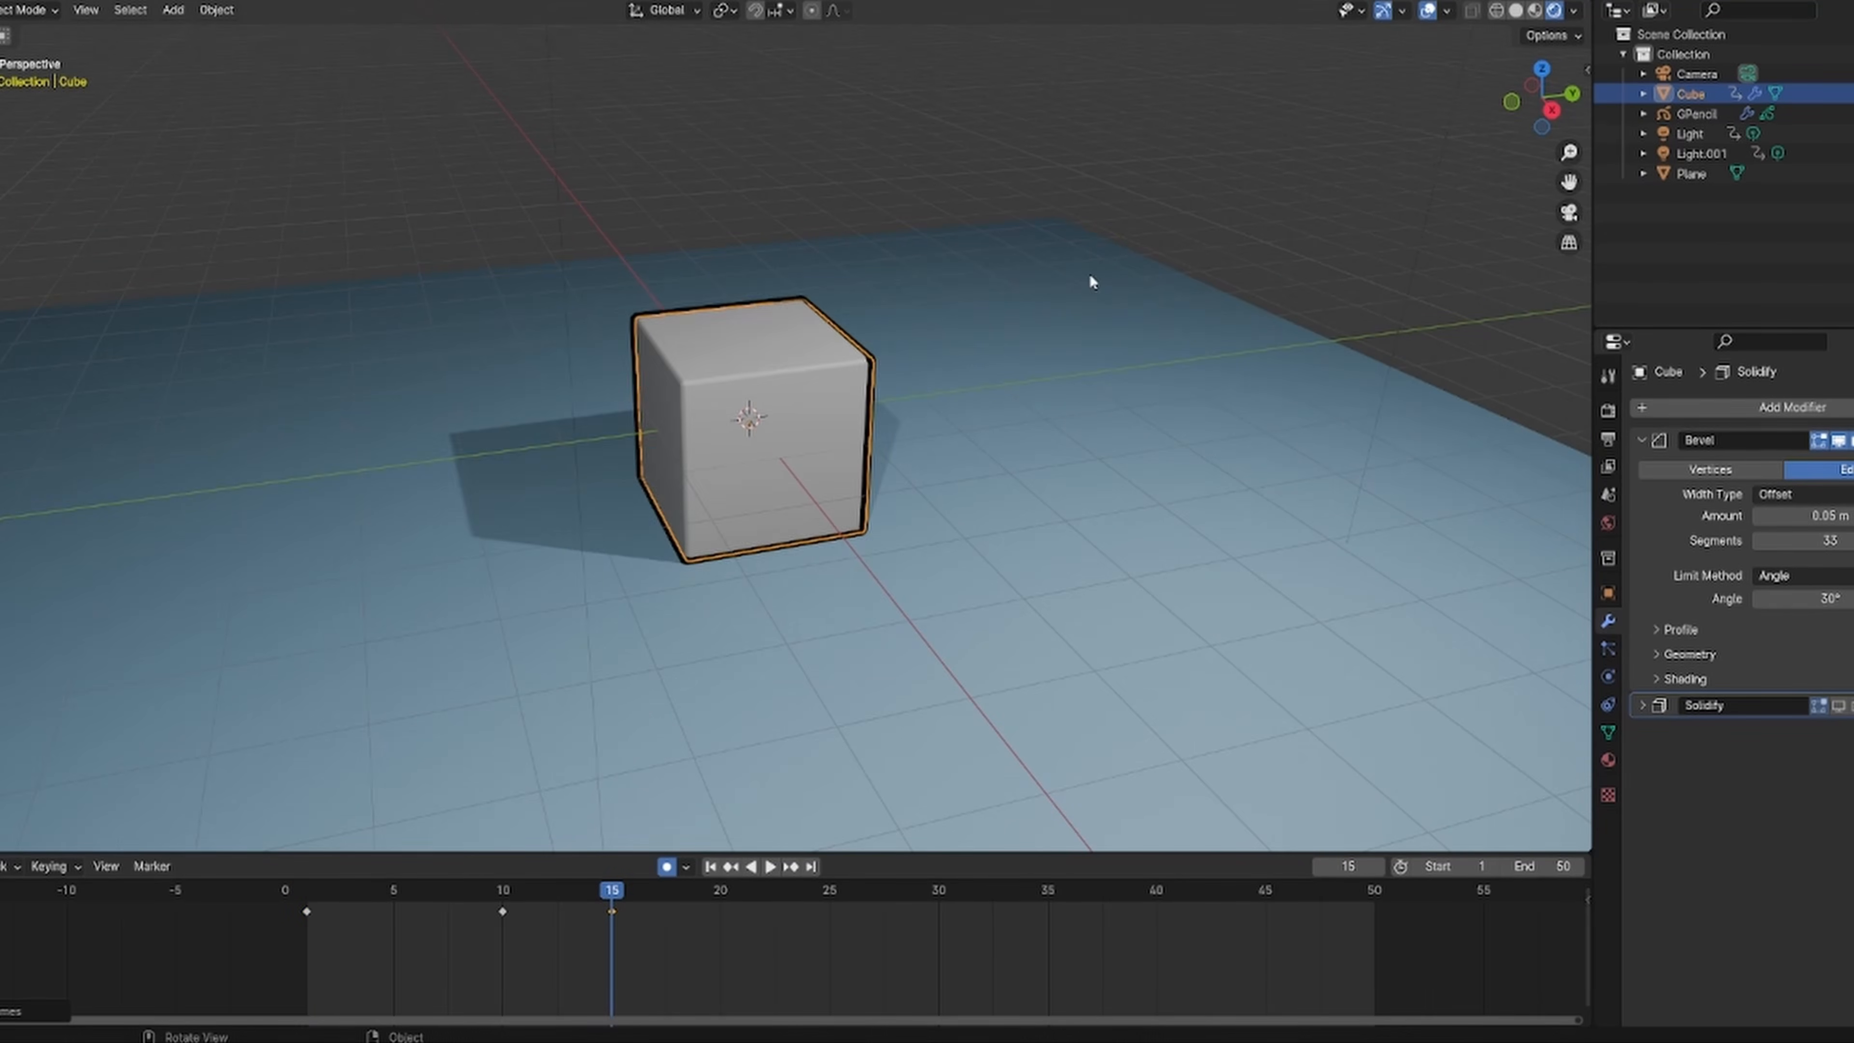
{"action": "left_click", "coordinate": [1004, 312]}
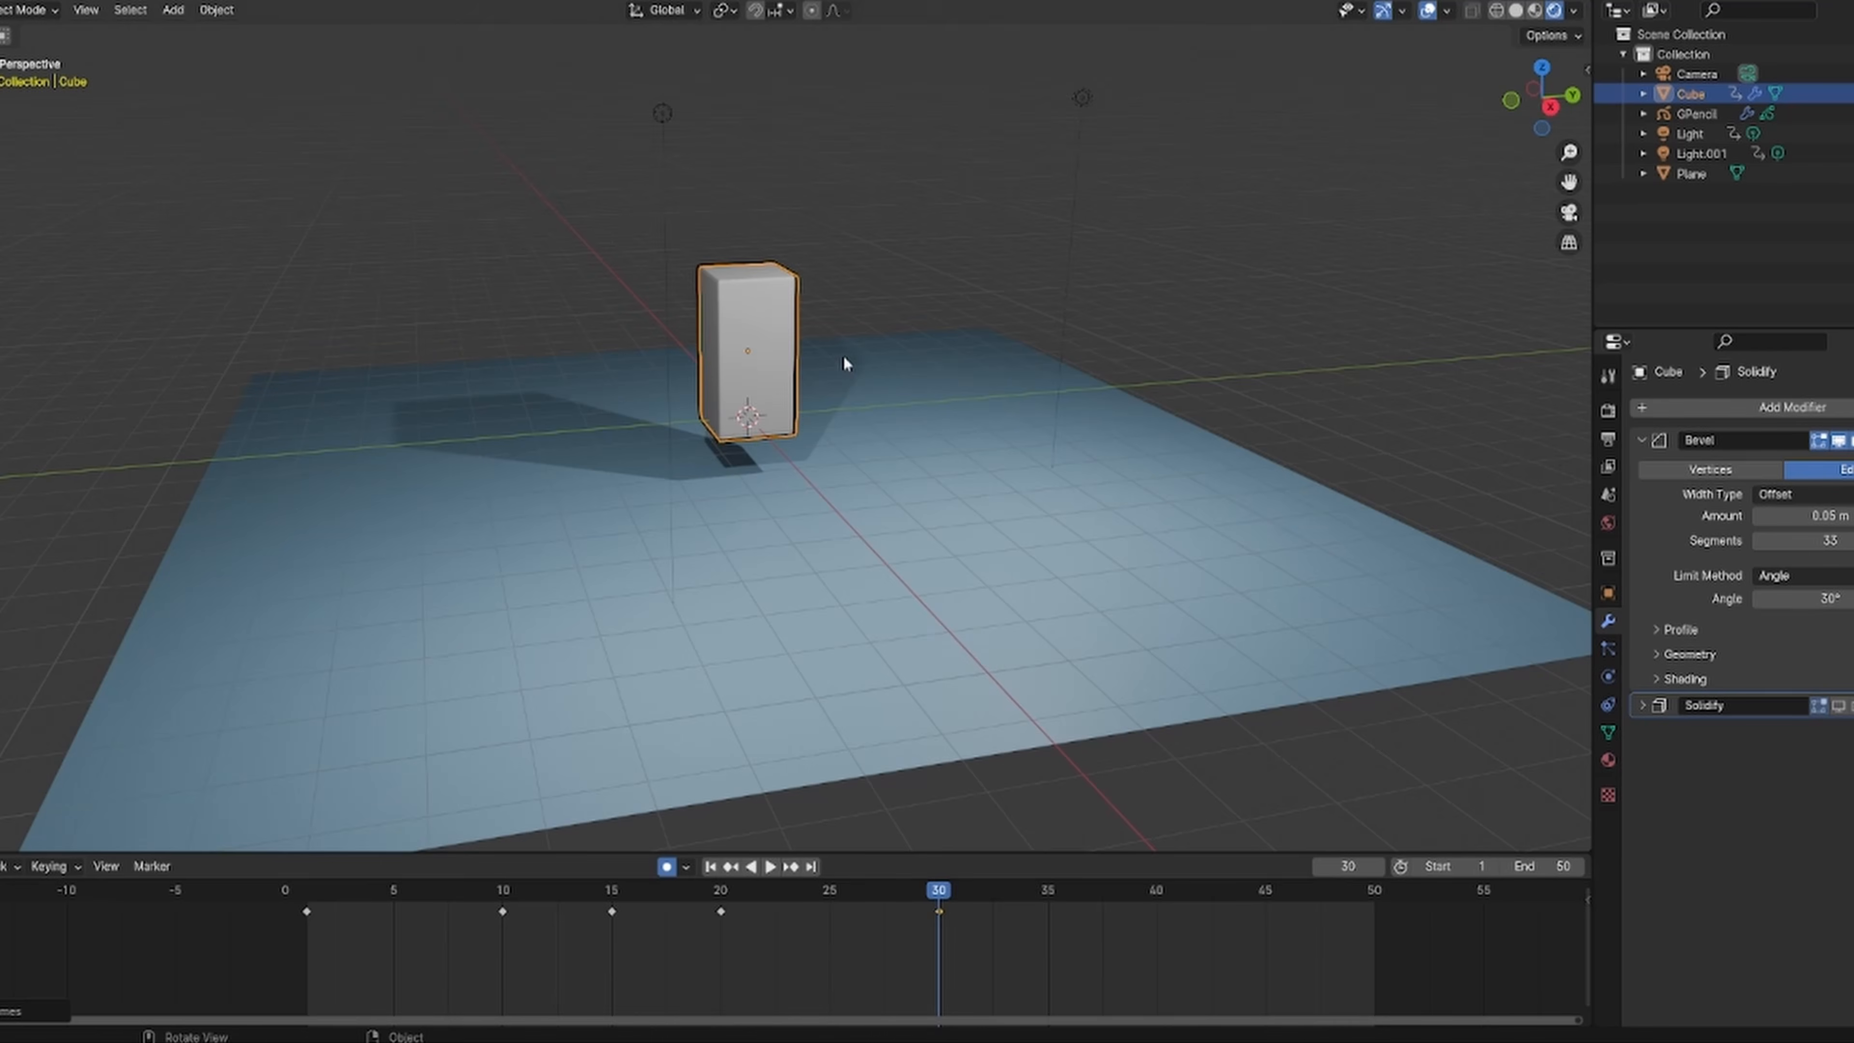
- Flatten the cube along Z for a landing pose at frame 35 and add a closing keyframe at frame 45
{"action": "key", "text": "s"}
{"action": "key", "text": "z"}
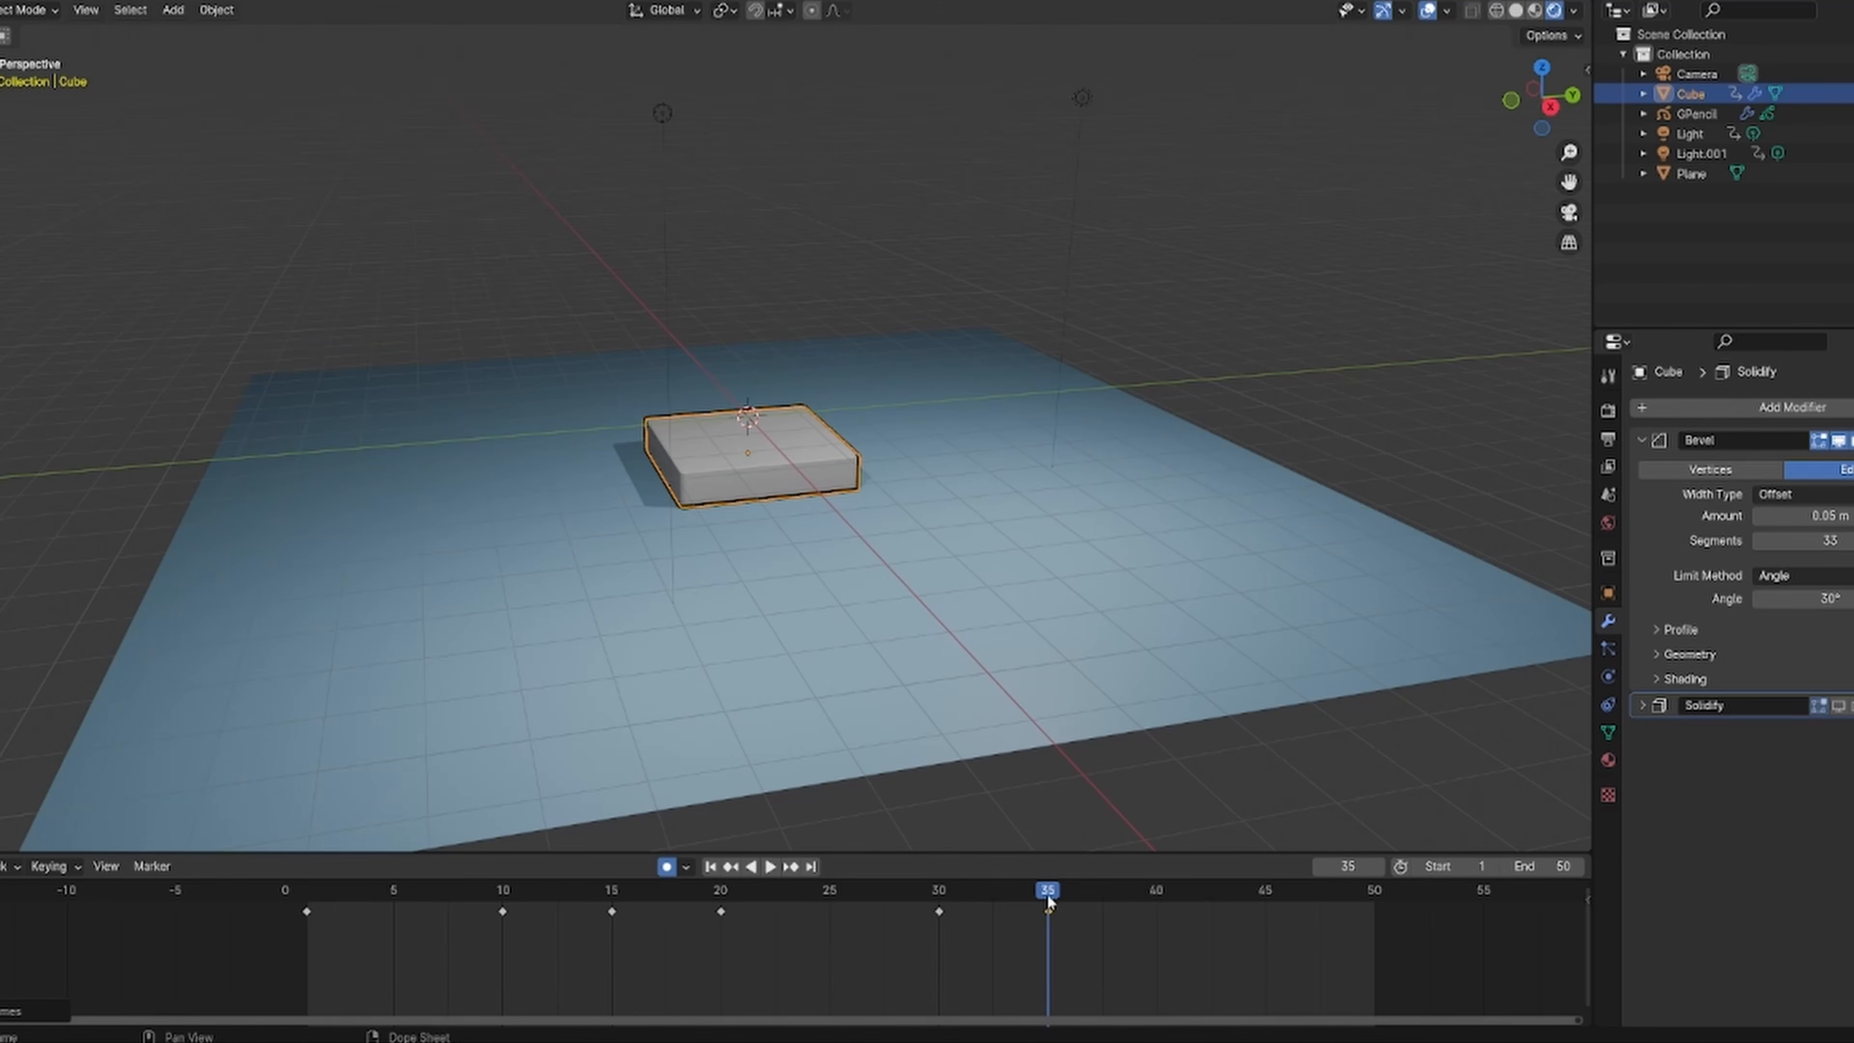
{"action": "left_click", "coordinate": [1153, 905]}
{"action": "left_click", "coordinate": [1267, 892]}
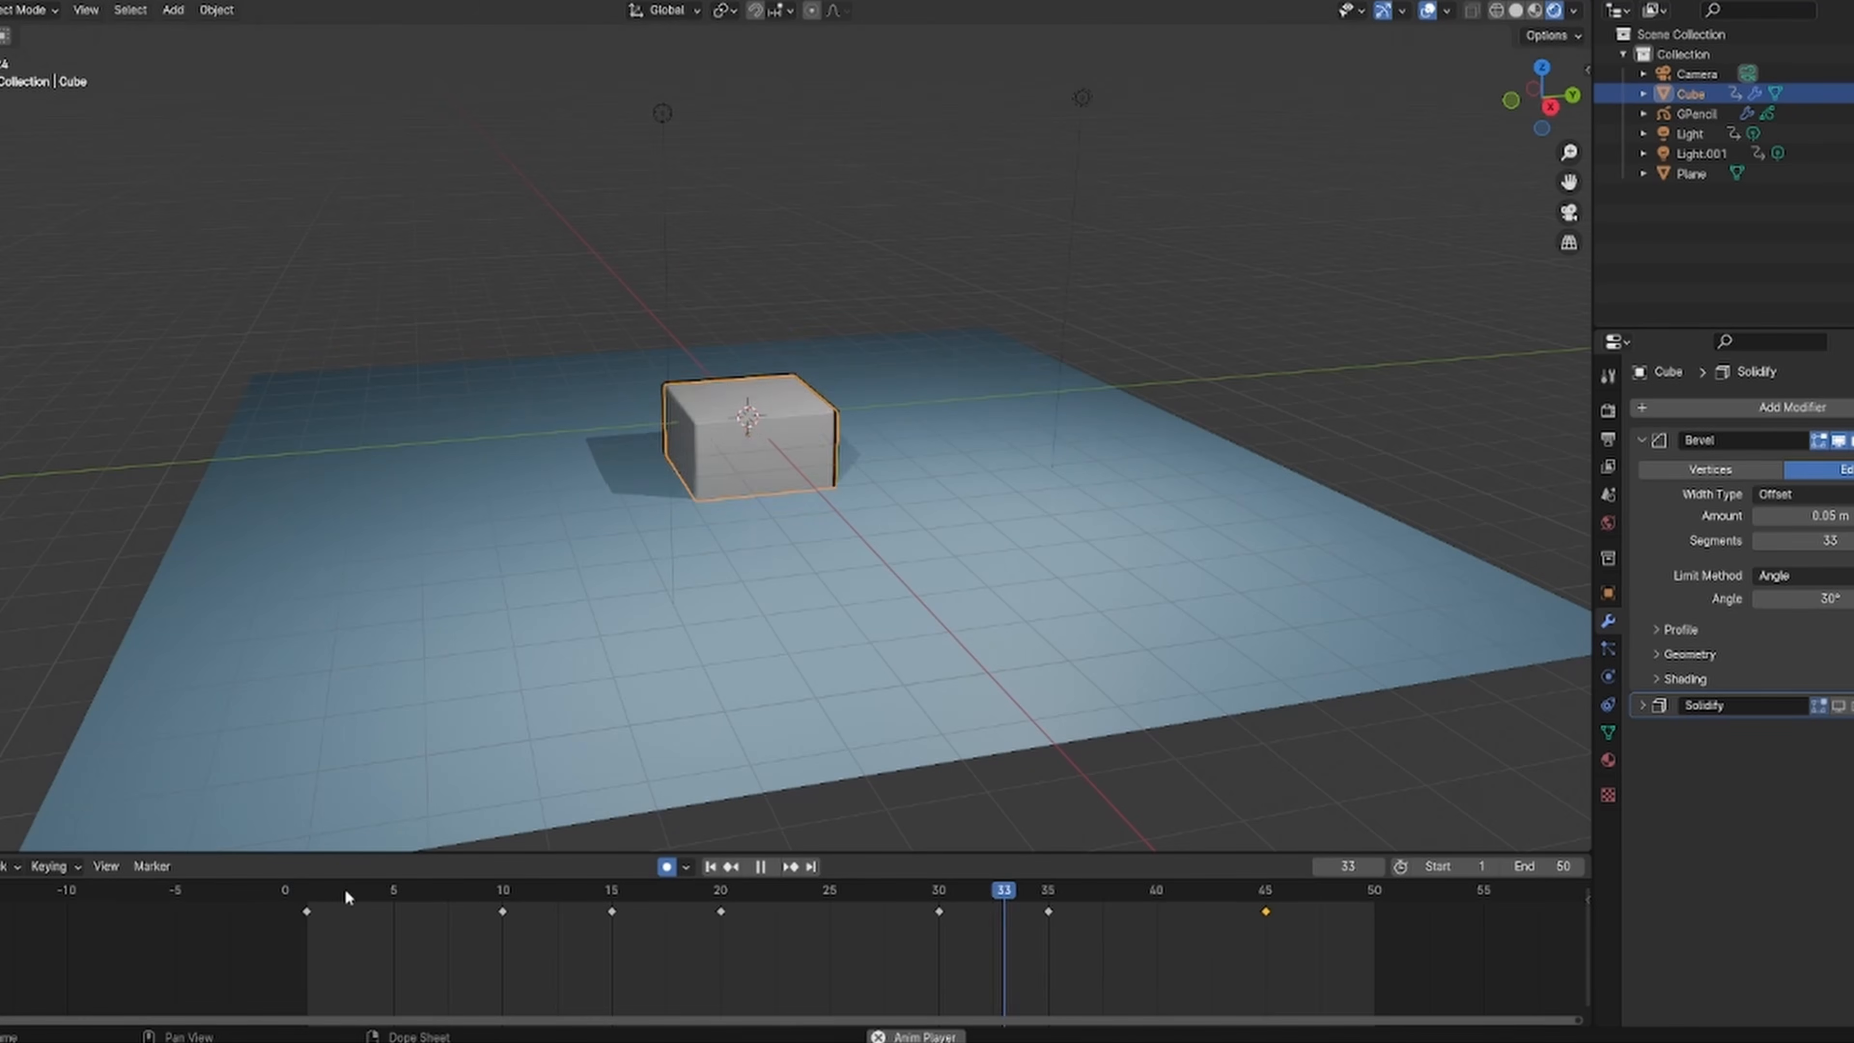
{"action": "key", "text": "space"}
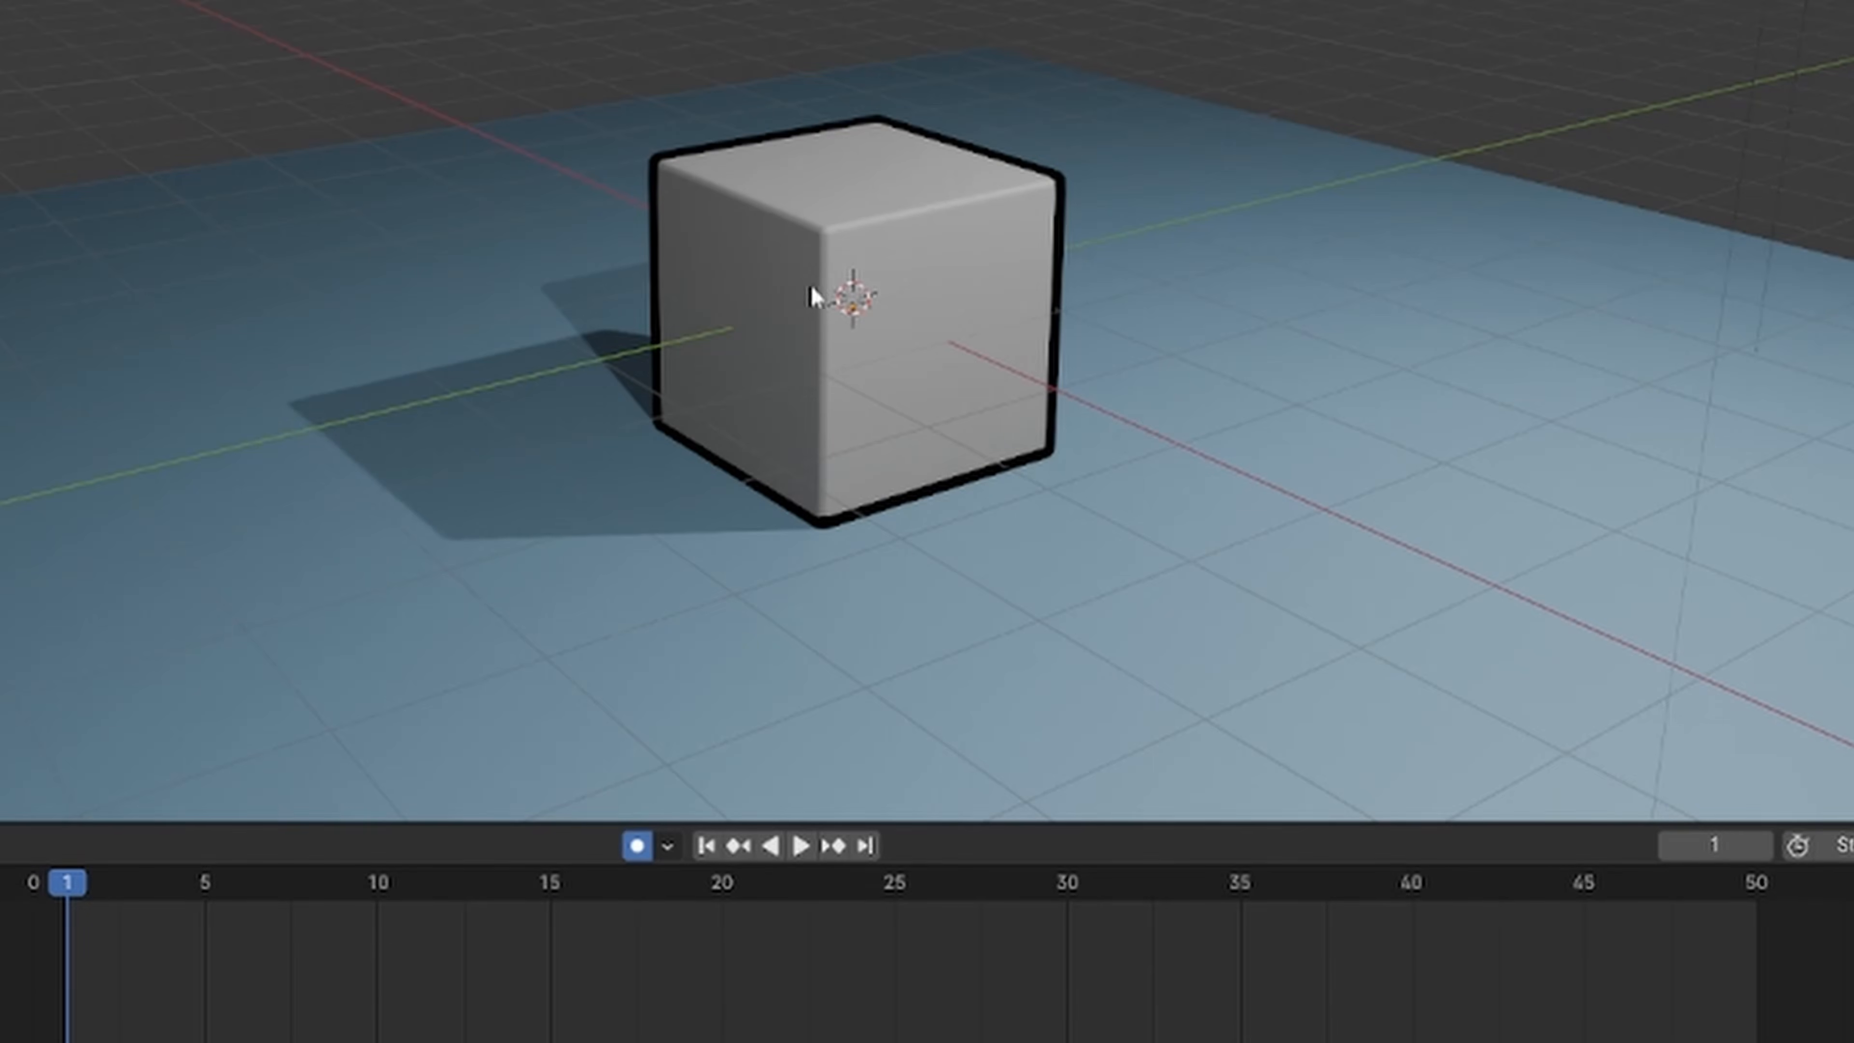
- Set the interpolation mode of all the cube's keyframes to Constant and play the animation
{"action": "key", "text": "a"}
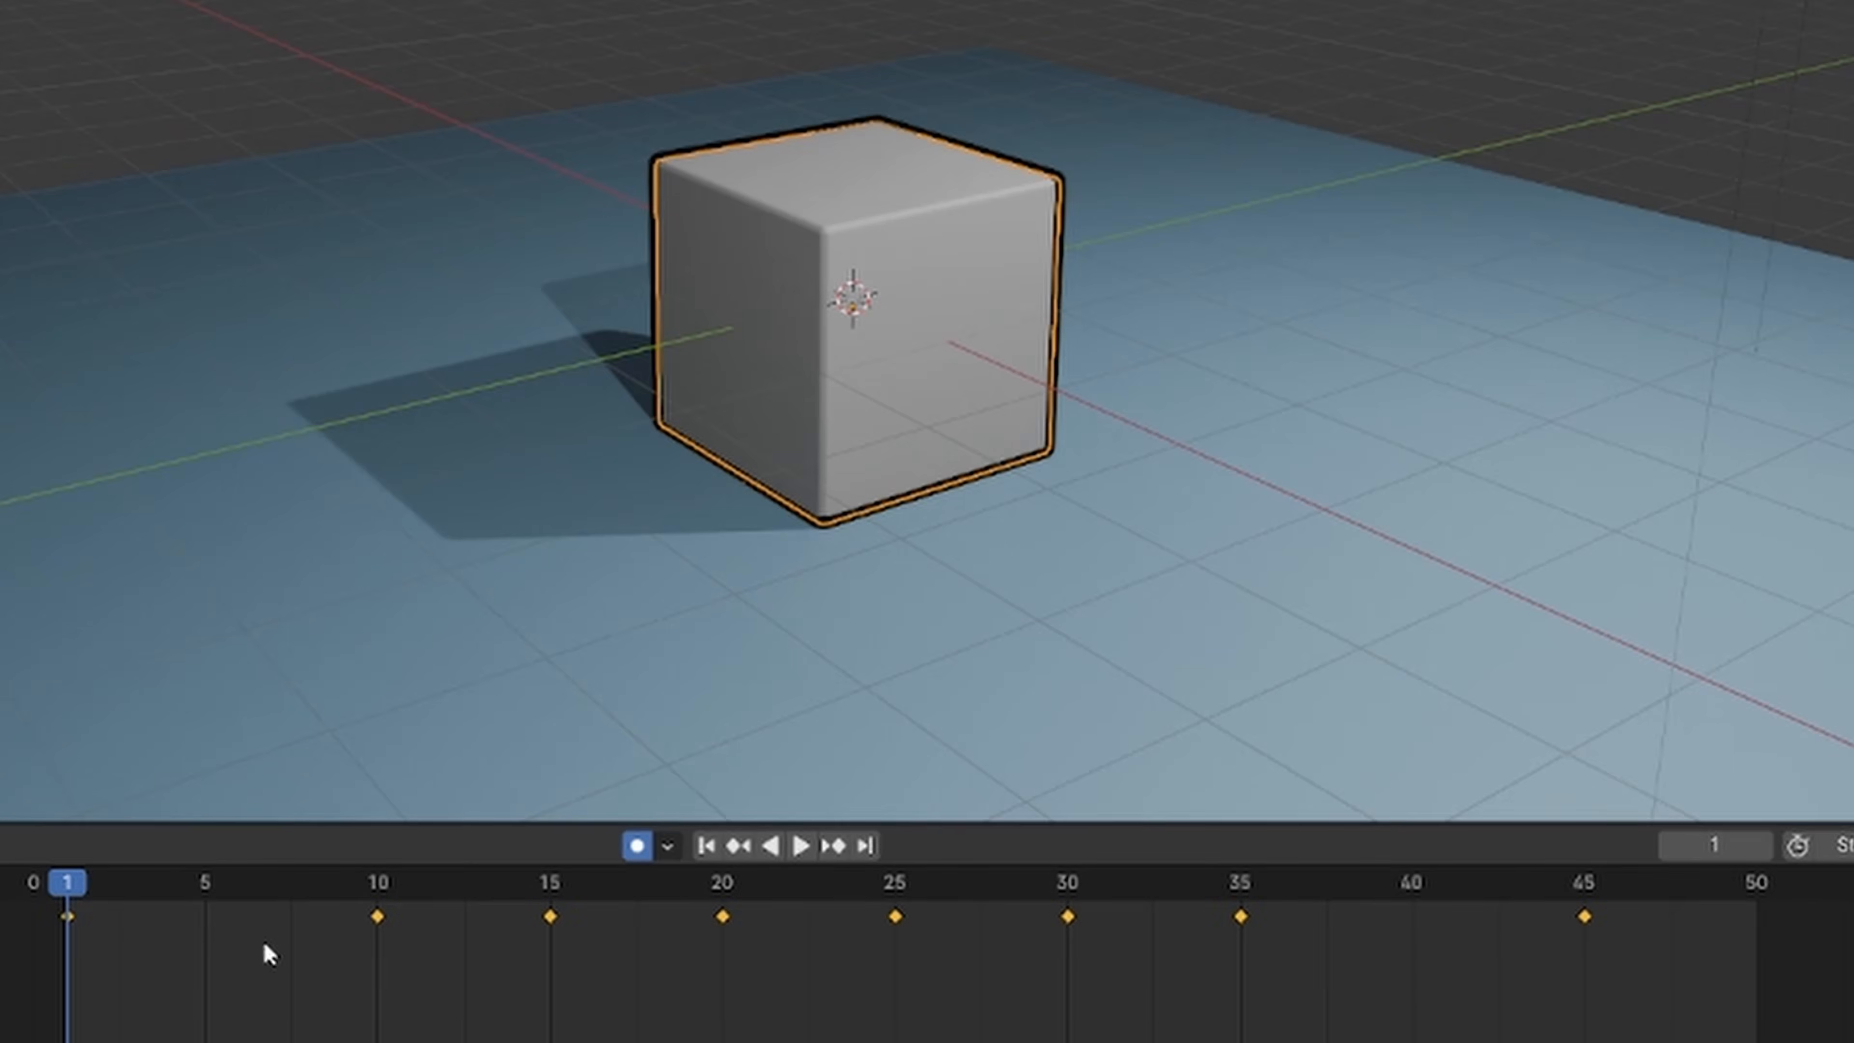
{"action": "right_click", "coordinate": [267, 943]}
{"action": "mouse_move", "coordinate": [475, 759]}
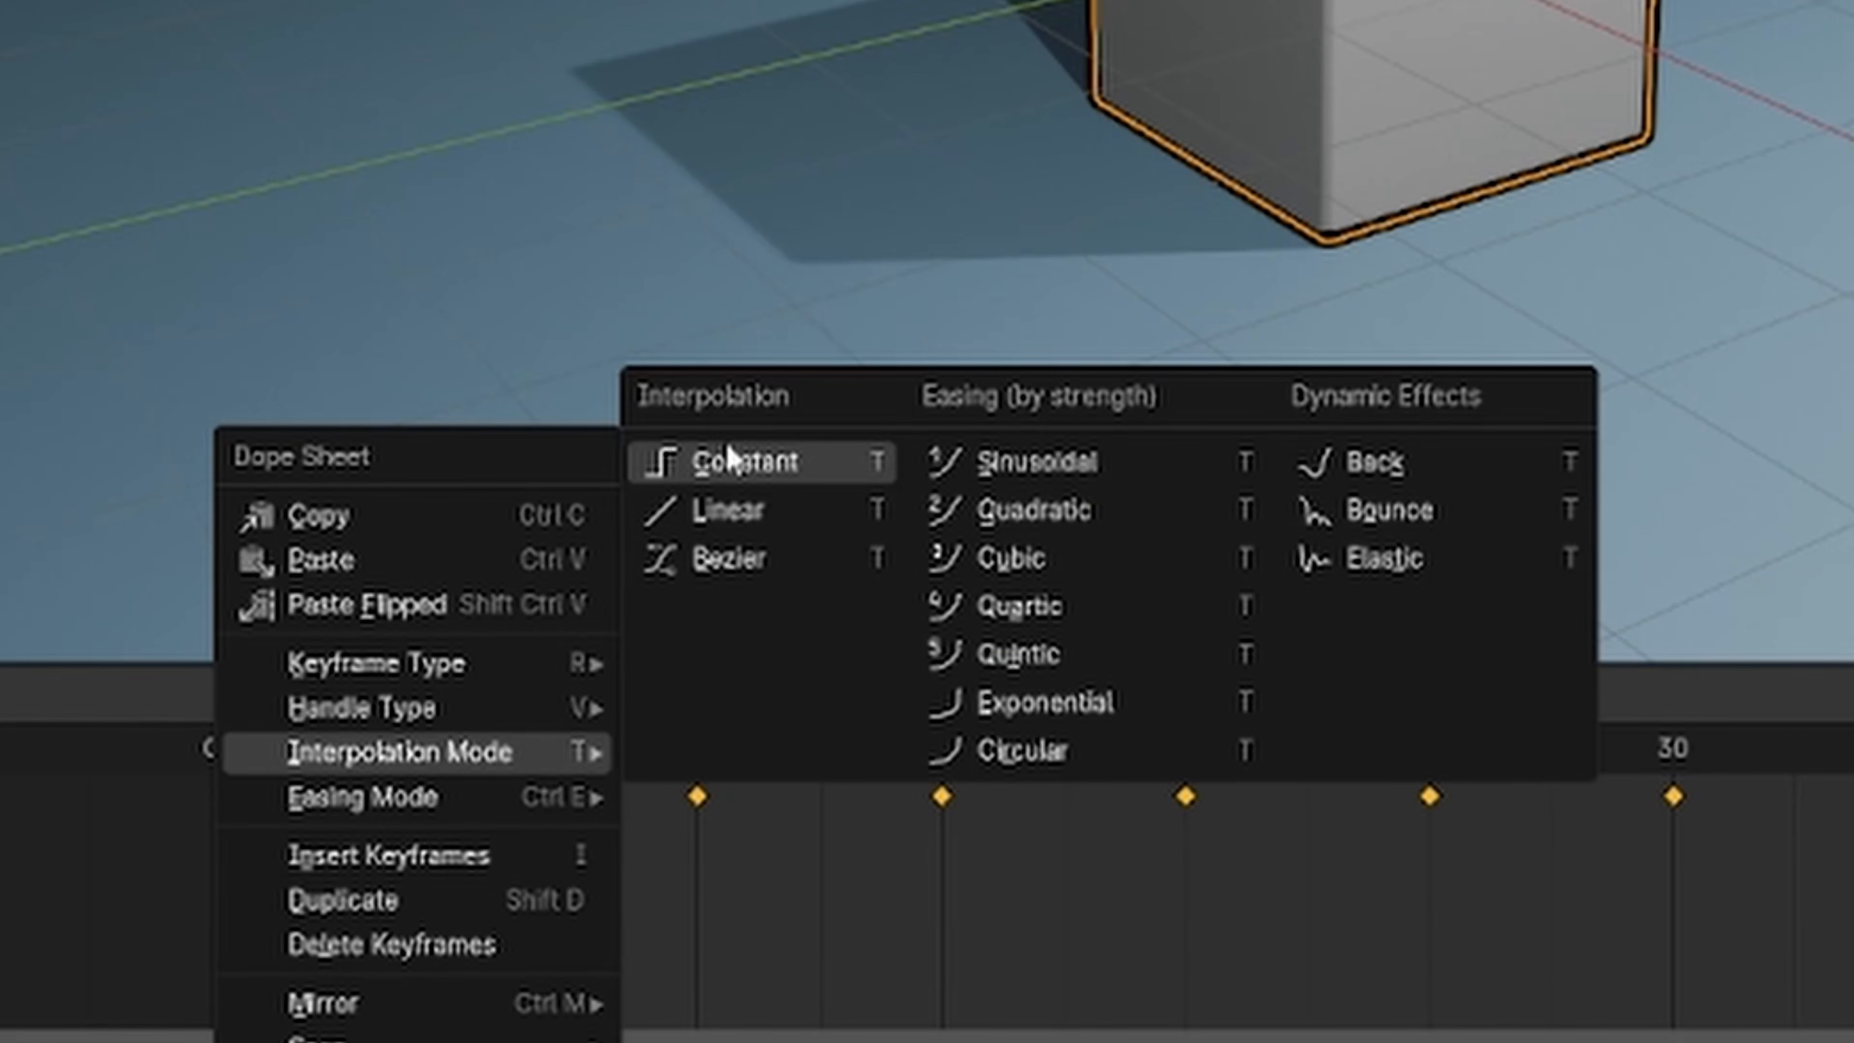
{"action": "left_click", "coordinate": [728, 456]}
{"action": "key", "text": "space"}
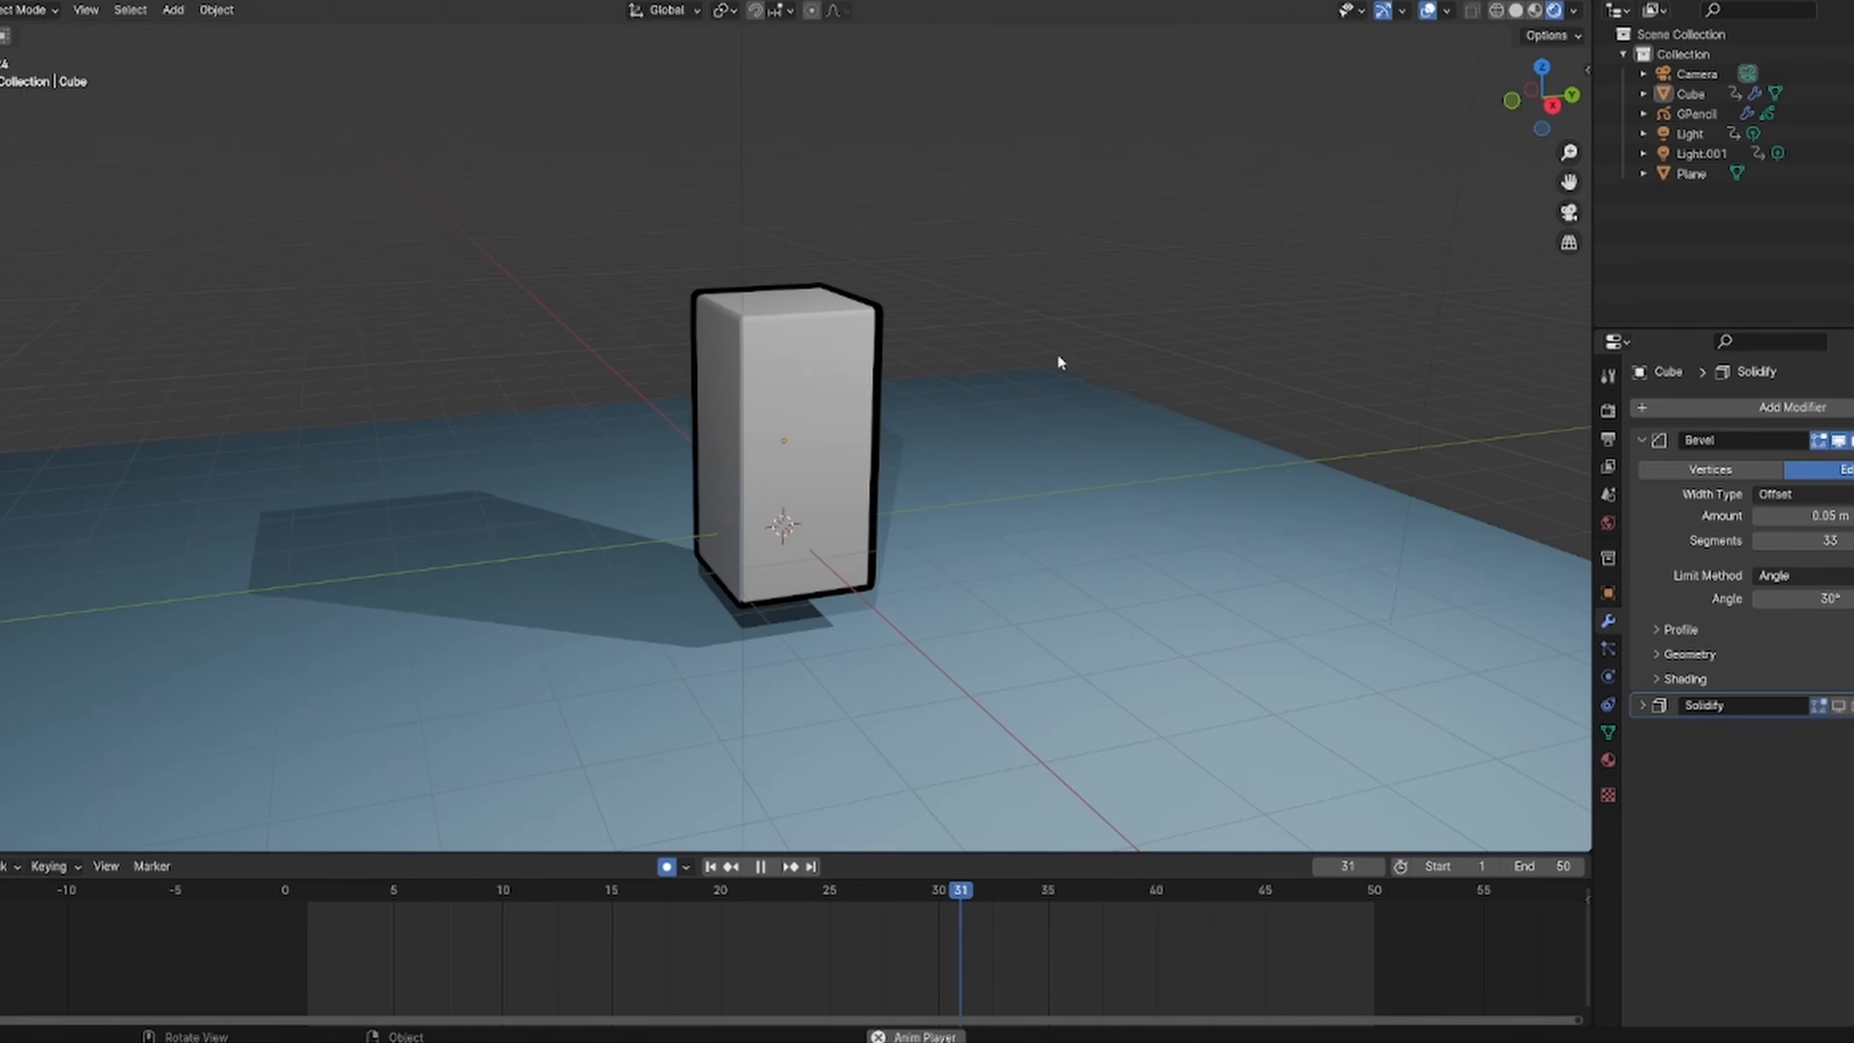
- Keyframe a slightly squashed cube at frame 5 by scaling its height down, and preview the animation
{"action": "left_click", "coordinate": [845, 525]}
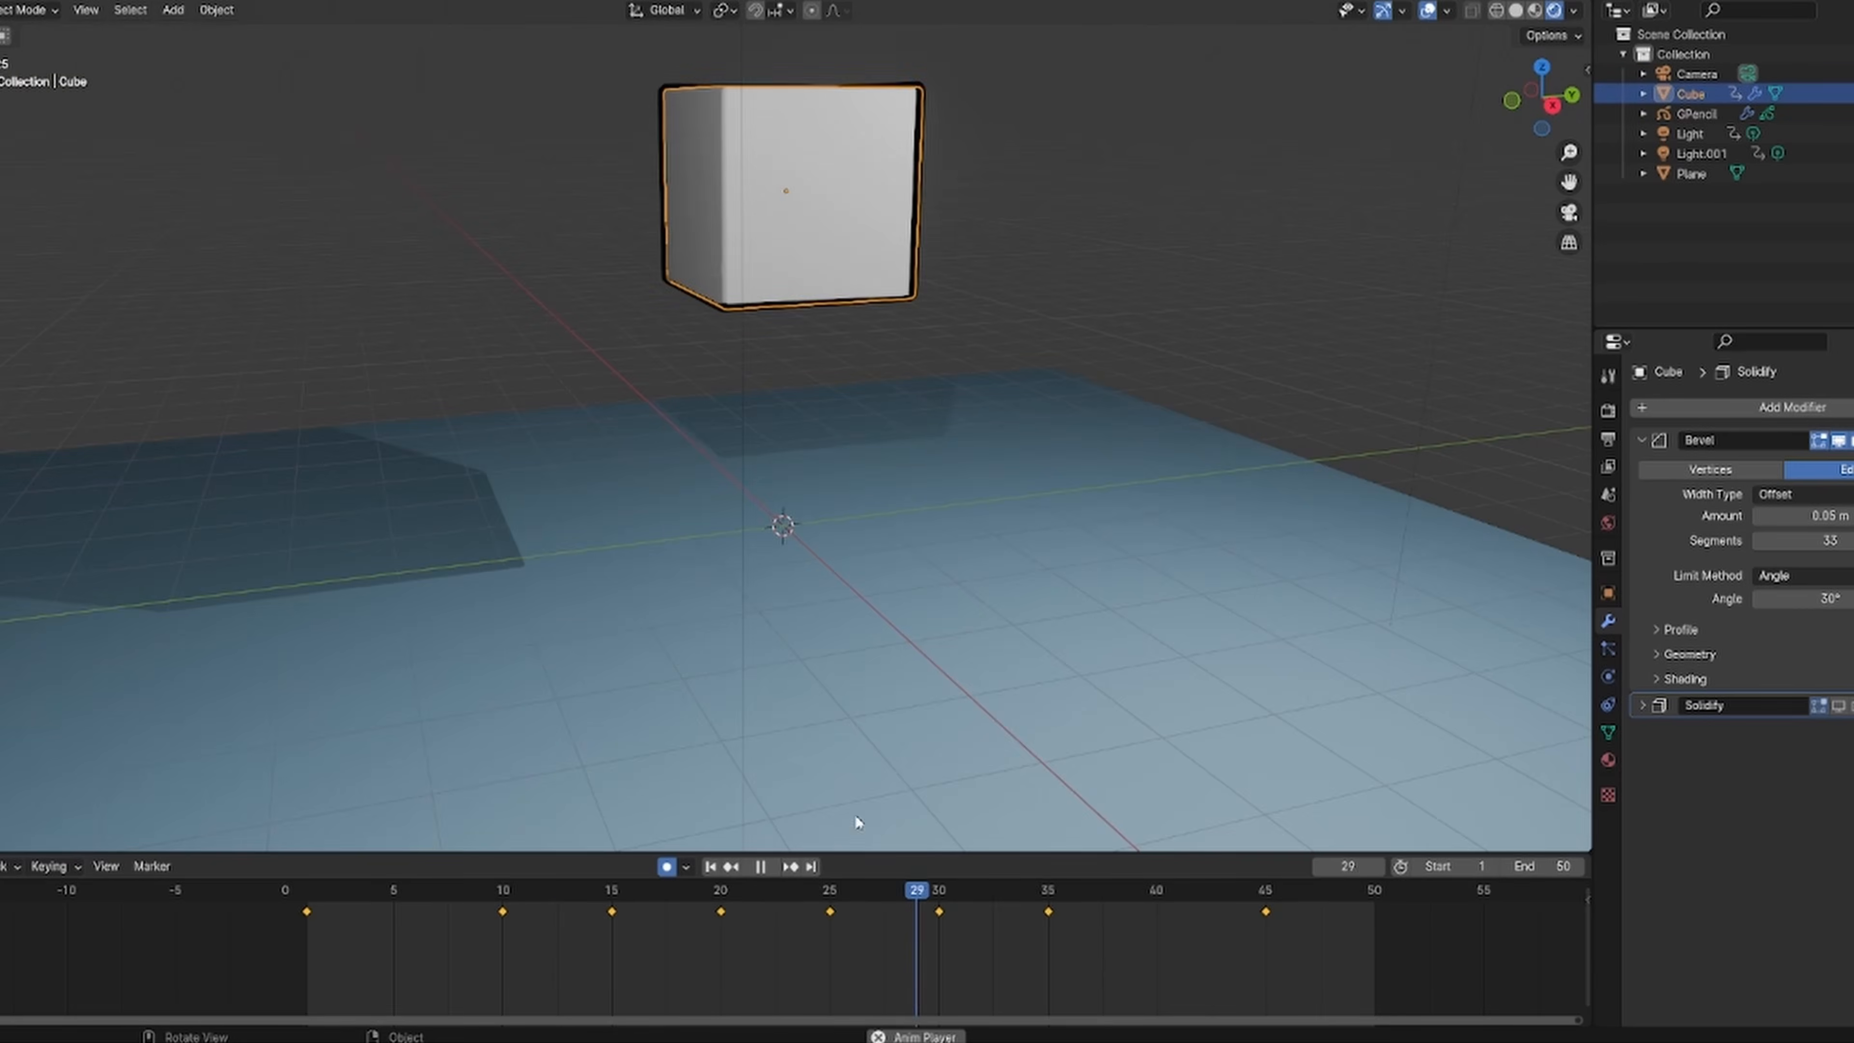
{"action": "mouse_move", "coordinate": [393, 902]}
{"action": "left_mouse_down"}
{"action": "mouse_move", "coordinate": [493, 894]}
{"action": "mouse_move", "coordinate": [392, 893]}
{"action": "left_mouse_up"}
{"action": "key", "text": "s"}
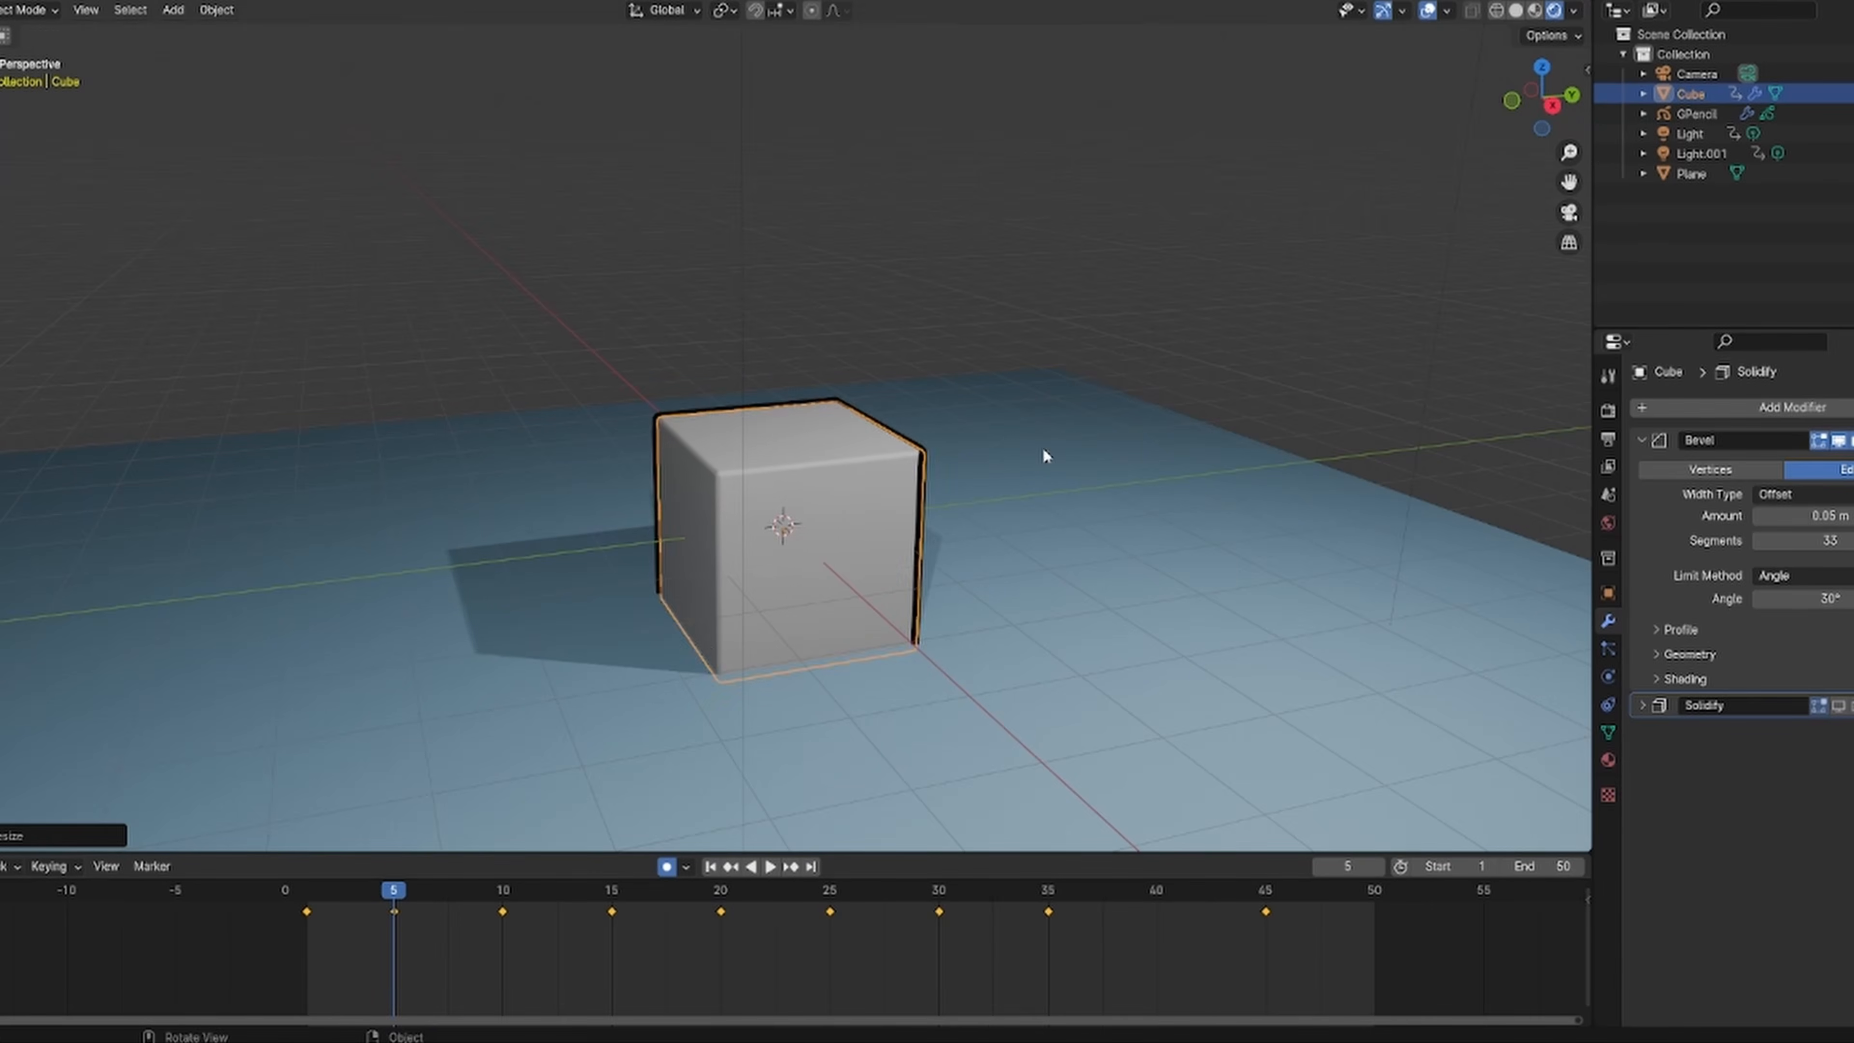
{"action": "key", "text": "s"}
{"action": "key", "text": "y"}
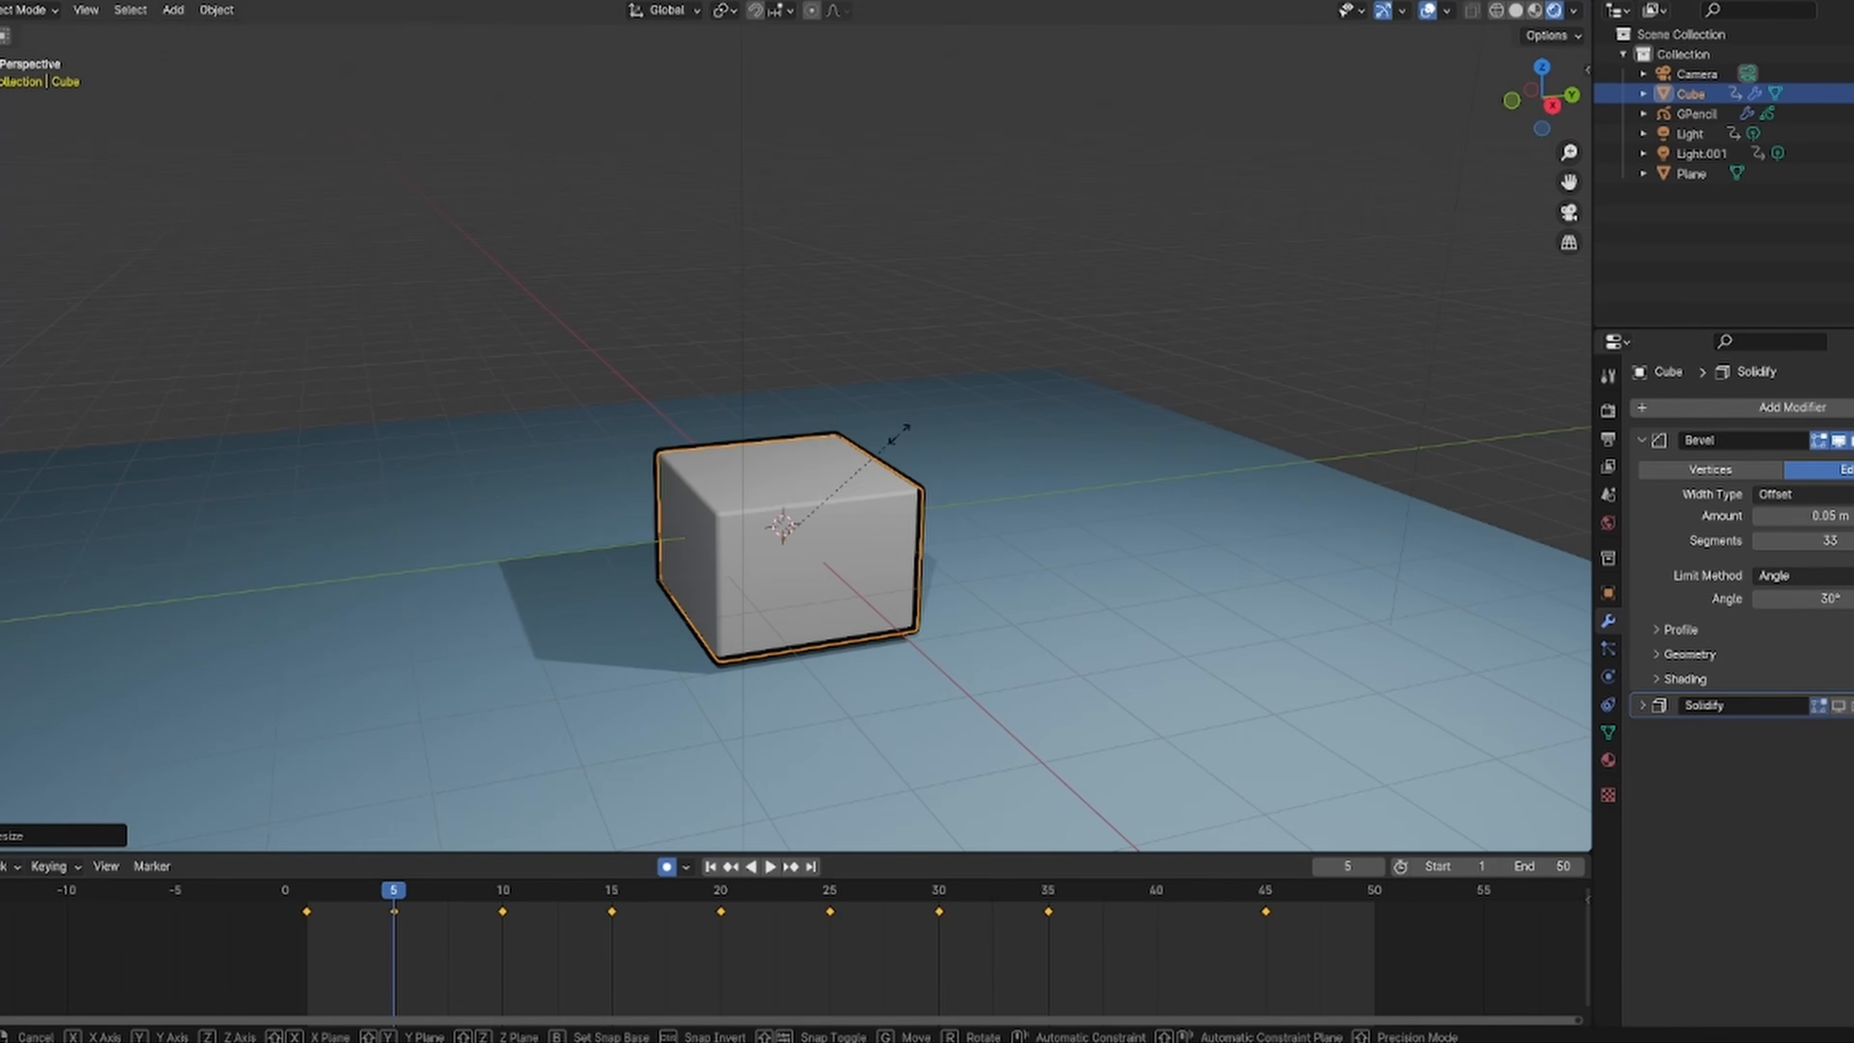
{"action": "left_click", "coordinate": [930, 441]}
{"action": "left_click_drag", "start_coordinate": [466, 889], "coordinate": [296, 886]}
{"action": "key", "text": "space"}
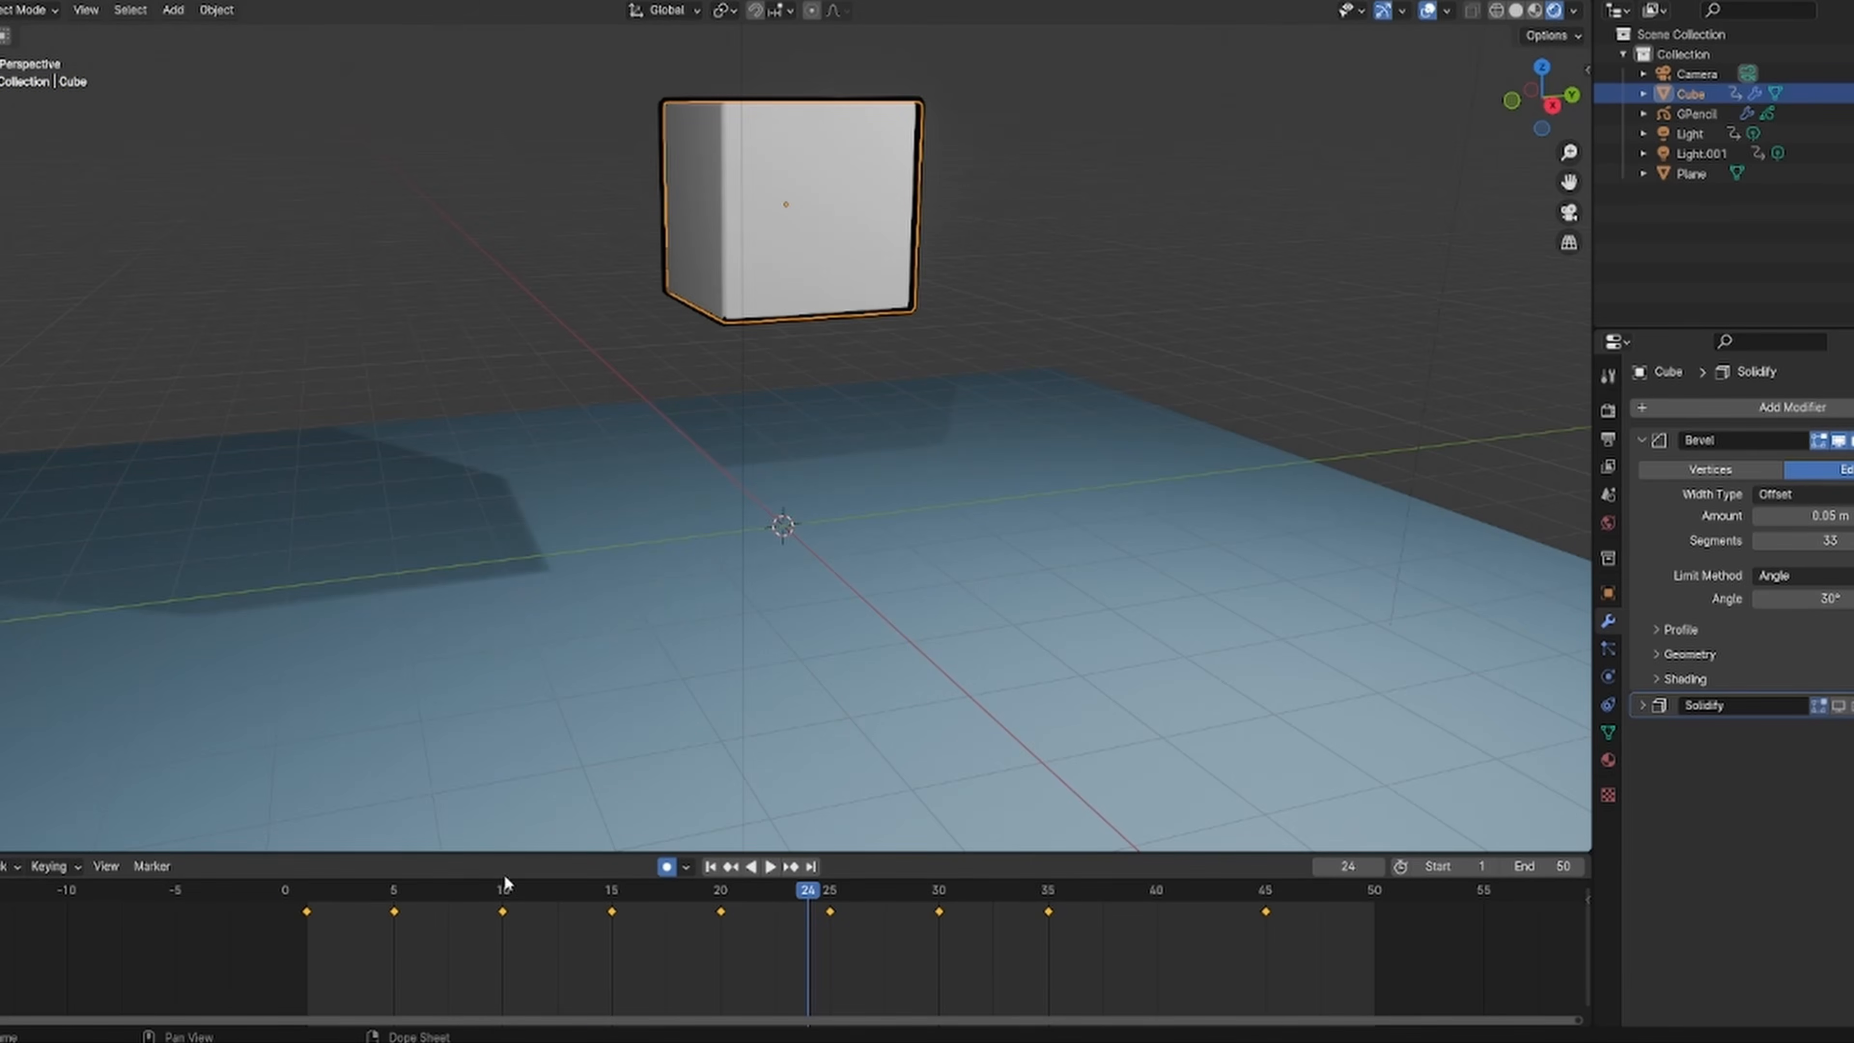
- Try an extra in-between pose at frame 13 by rescaling the cube and shifting it along Z
{"action": "left_click", "coordinate": [479, 890]}
{"action": "left_click_drag", "start_coordinate": [515, 890], "coordinate": [568, 892]}
{"action": "key", "text": "s"}
{"action": "left_click", "coordinate": [838, 514]}
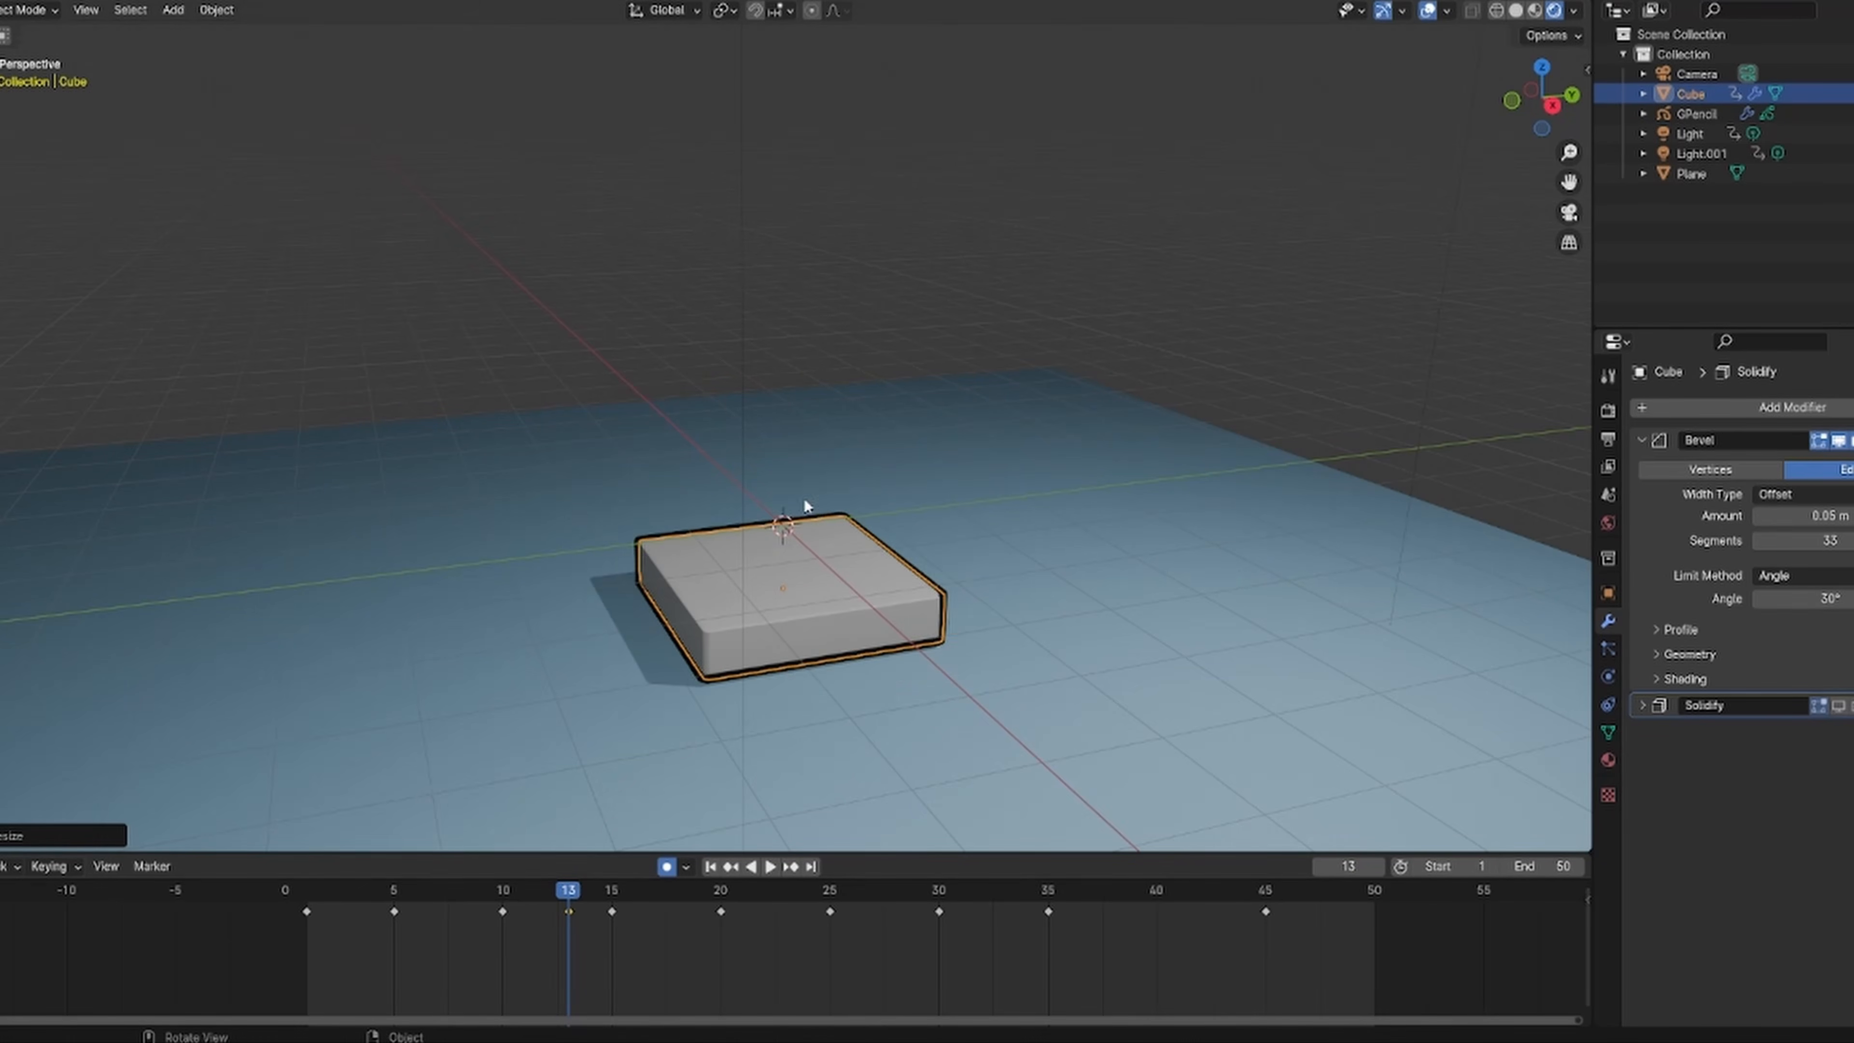
{"action": "key", "text": "s"}
{"action": "key", "text": "z"}
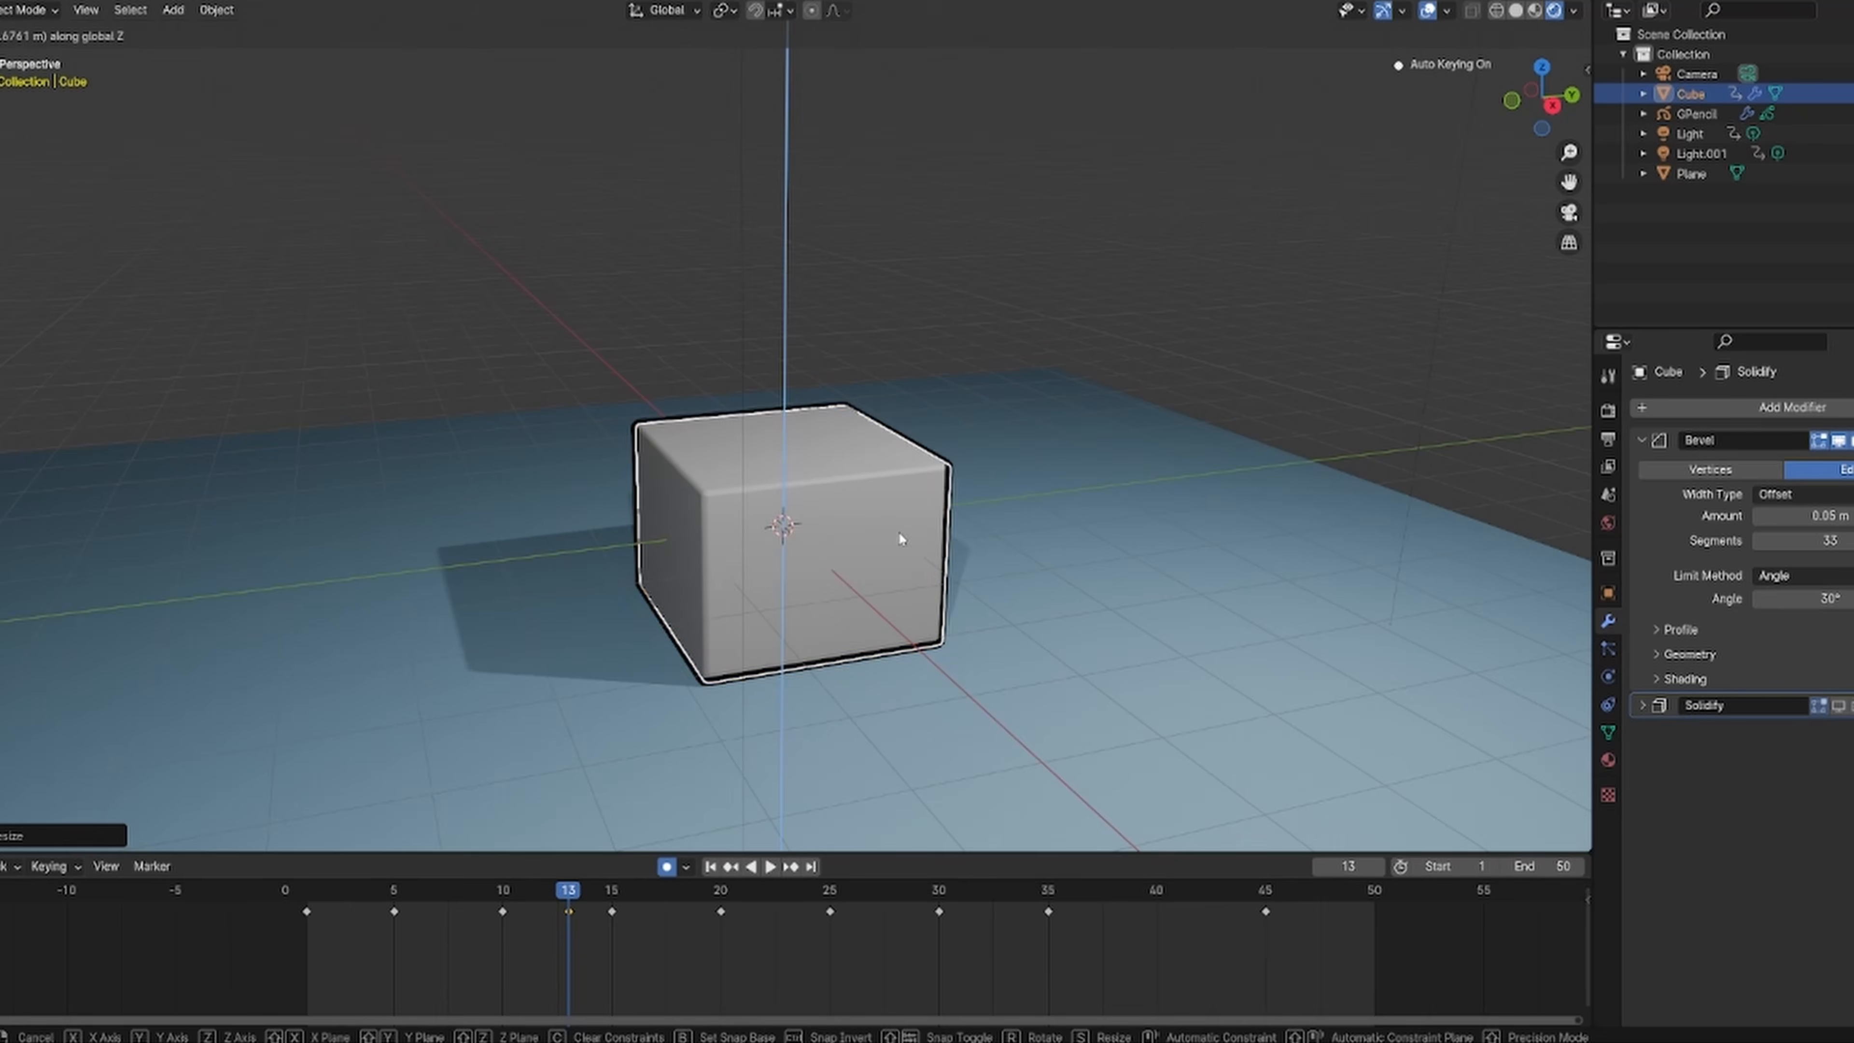
{"action": "left_click", "coordinate": [899, 532]}
{"action": "left_click_drag", "start_coordinate": [467, 892], "coordinate": [277, 890]}
{"action": "key", "text": "space"}
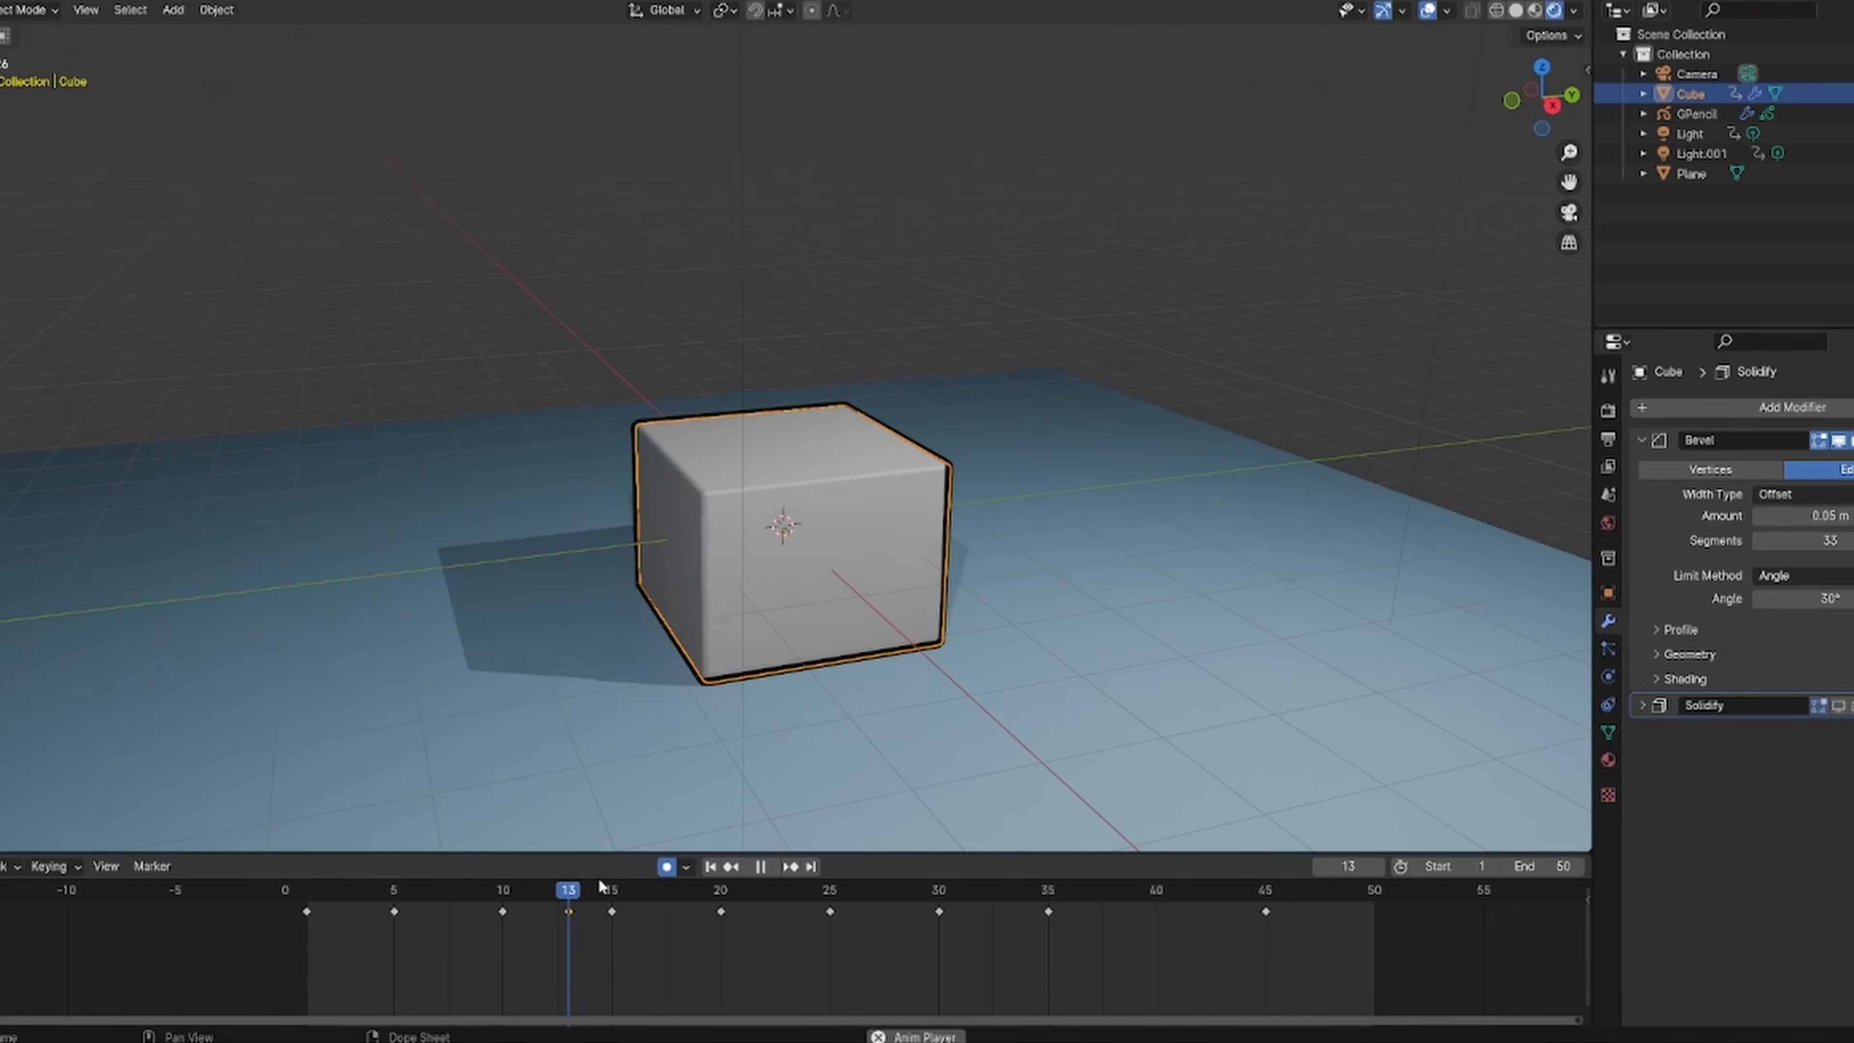
- Delete the extra keyframe at frame 13 and replay the animation
{"action": "key", "text": "space"}
{"action": "key", "text": "Delete"}
{"action": "left_click_drag", "start_coordinate": [467, 888], "coordinate": [295, 869]}
{"action": "key", "text": "space"}
{"action": "key", "text": "space"}
- Scale the cube along Z at frame 40 to keyframe a recovery pose, and preview the animation
{"action": "left_click_drag", "start_coordinate": [651, 888], "coordinate": [943, 900]}
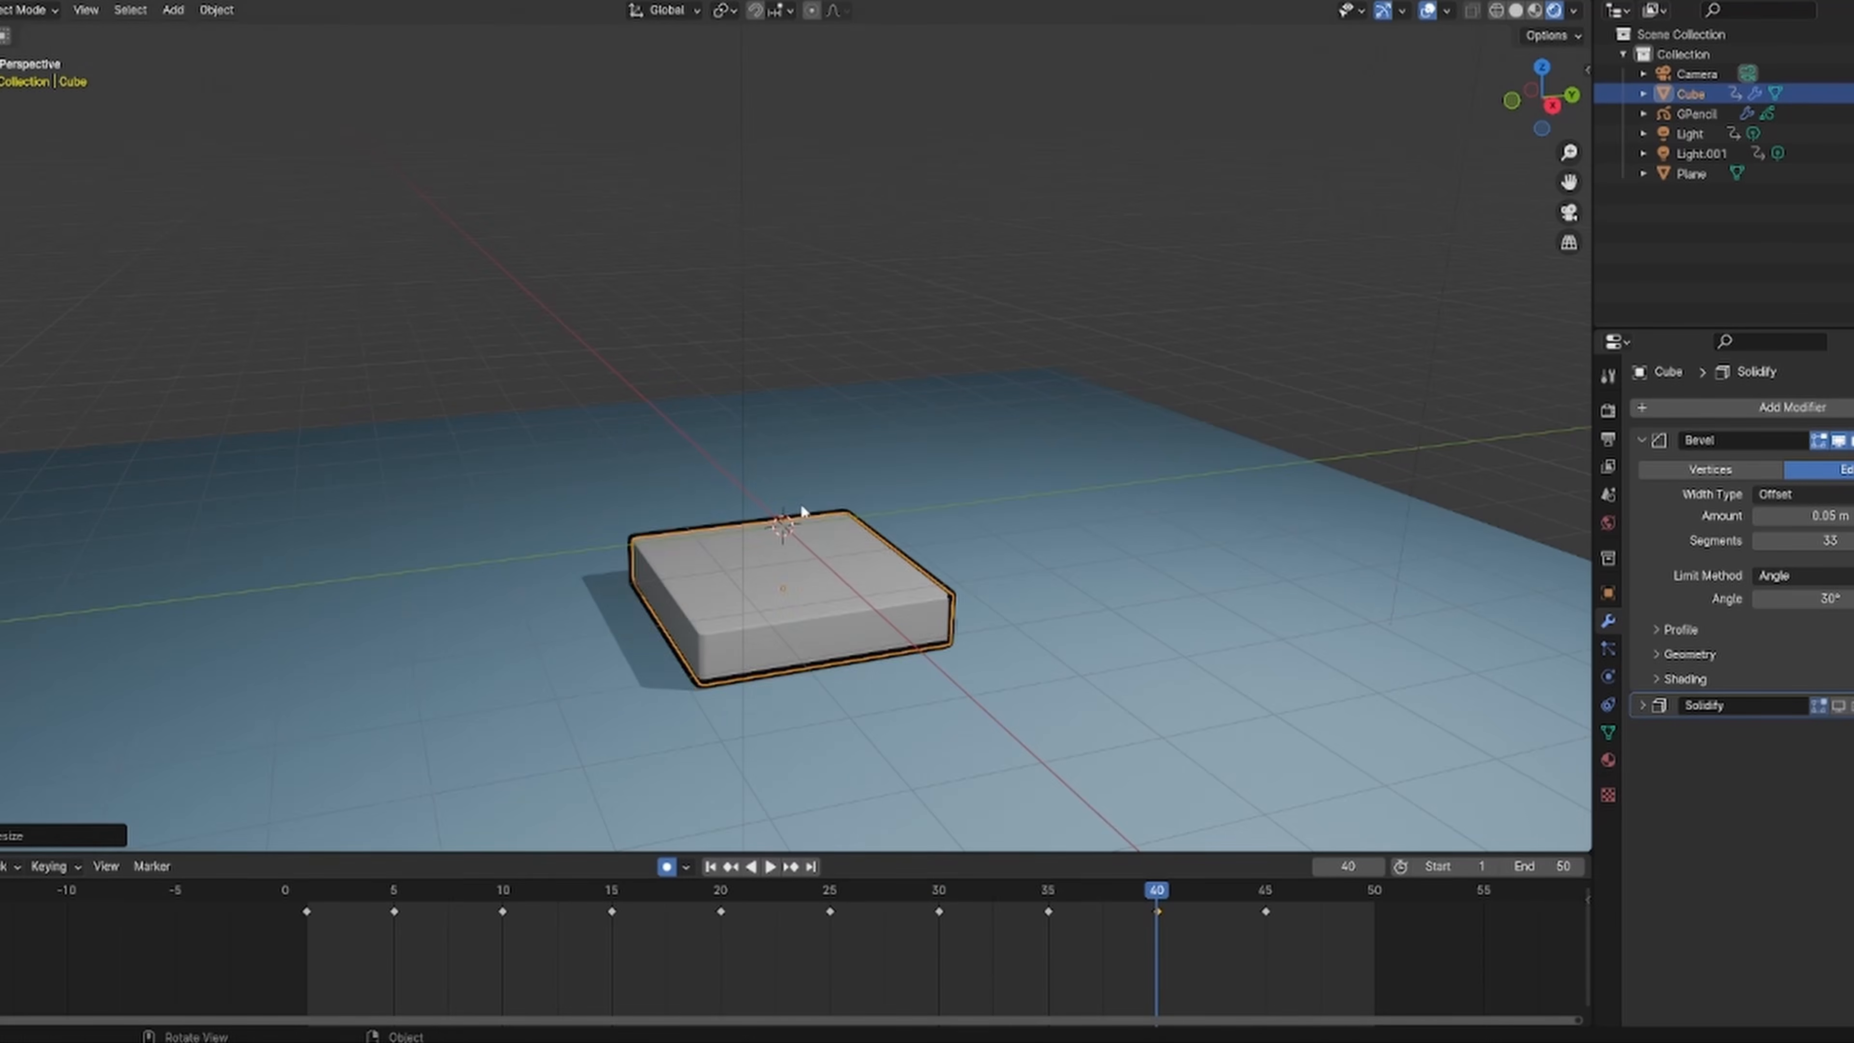
{"action": "key", "text": "s"}
{"action": "key", "text": "z"}
{"action": "left_click", "coordinate": [794, 385]}
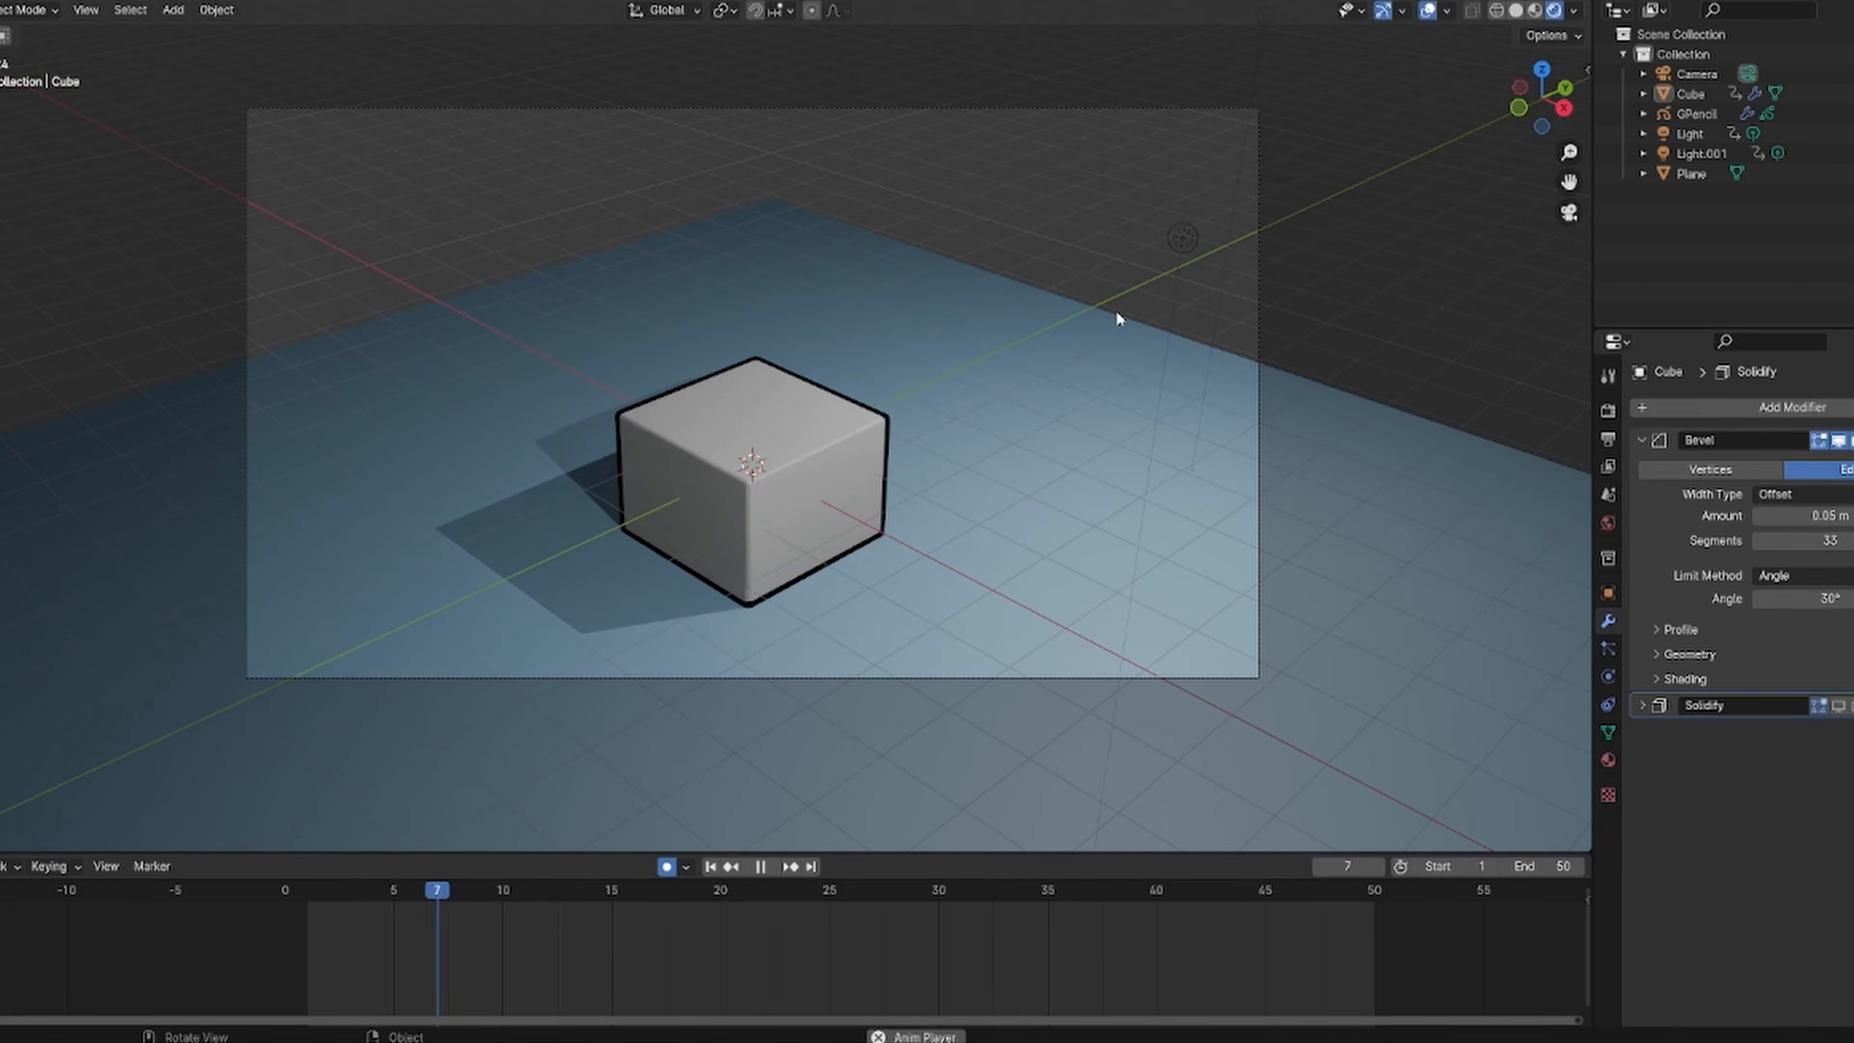
{"action": "key", "text": "space"}
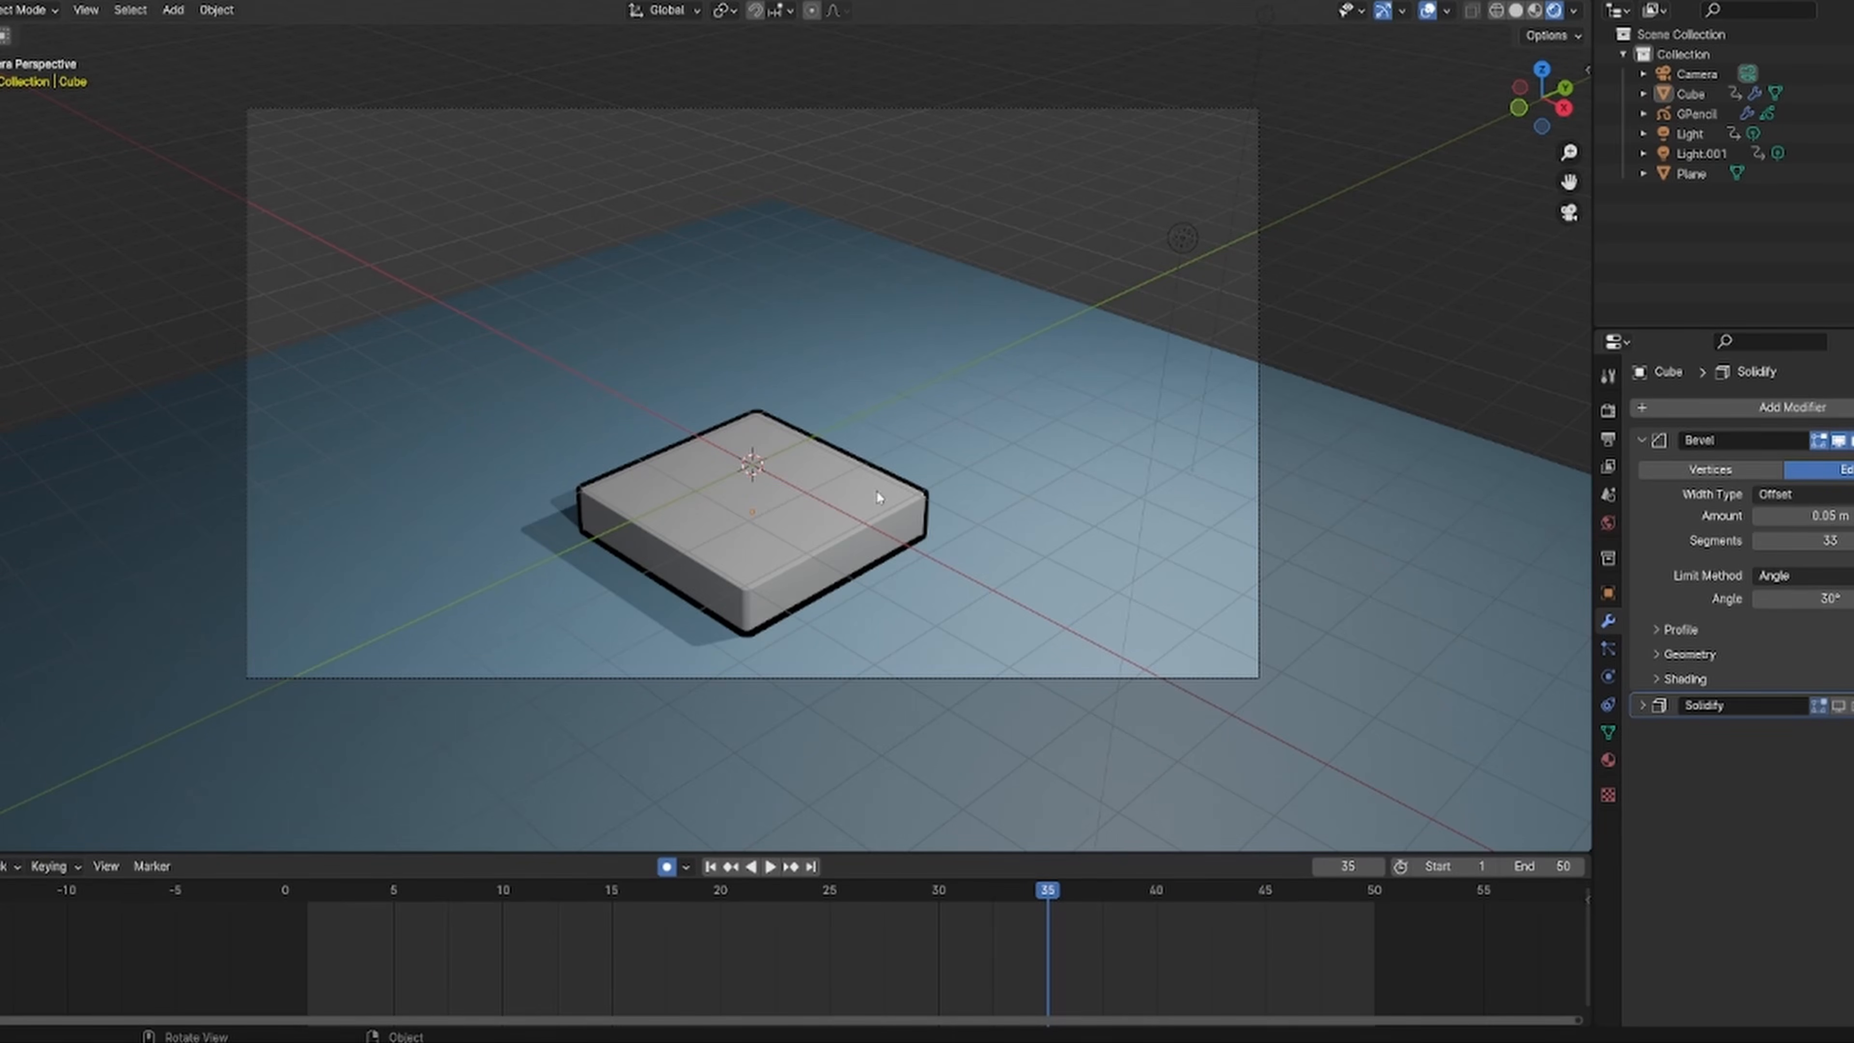
{"action": "left_click", "coordinate": [347, 889]}
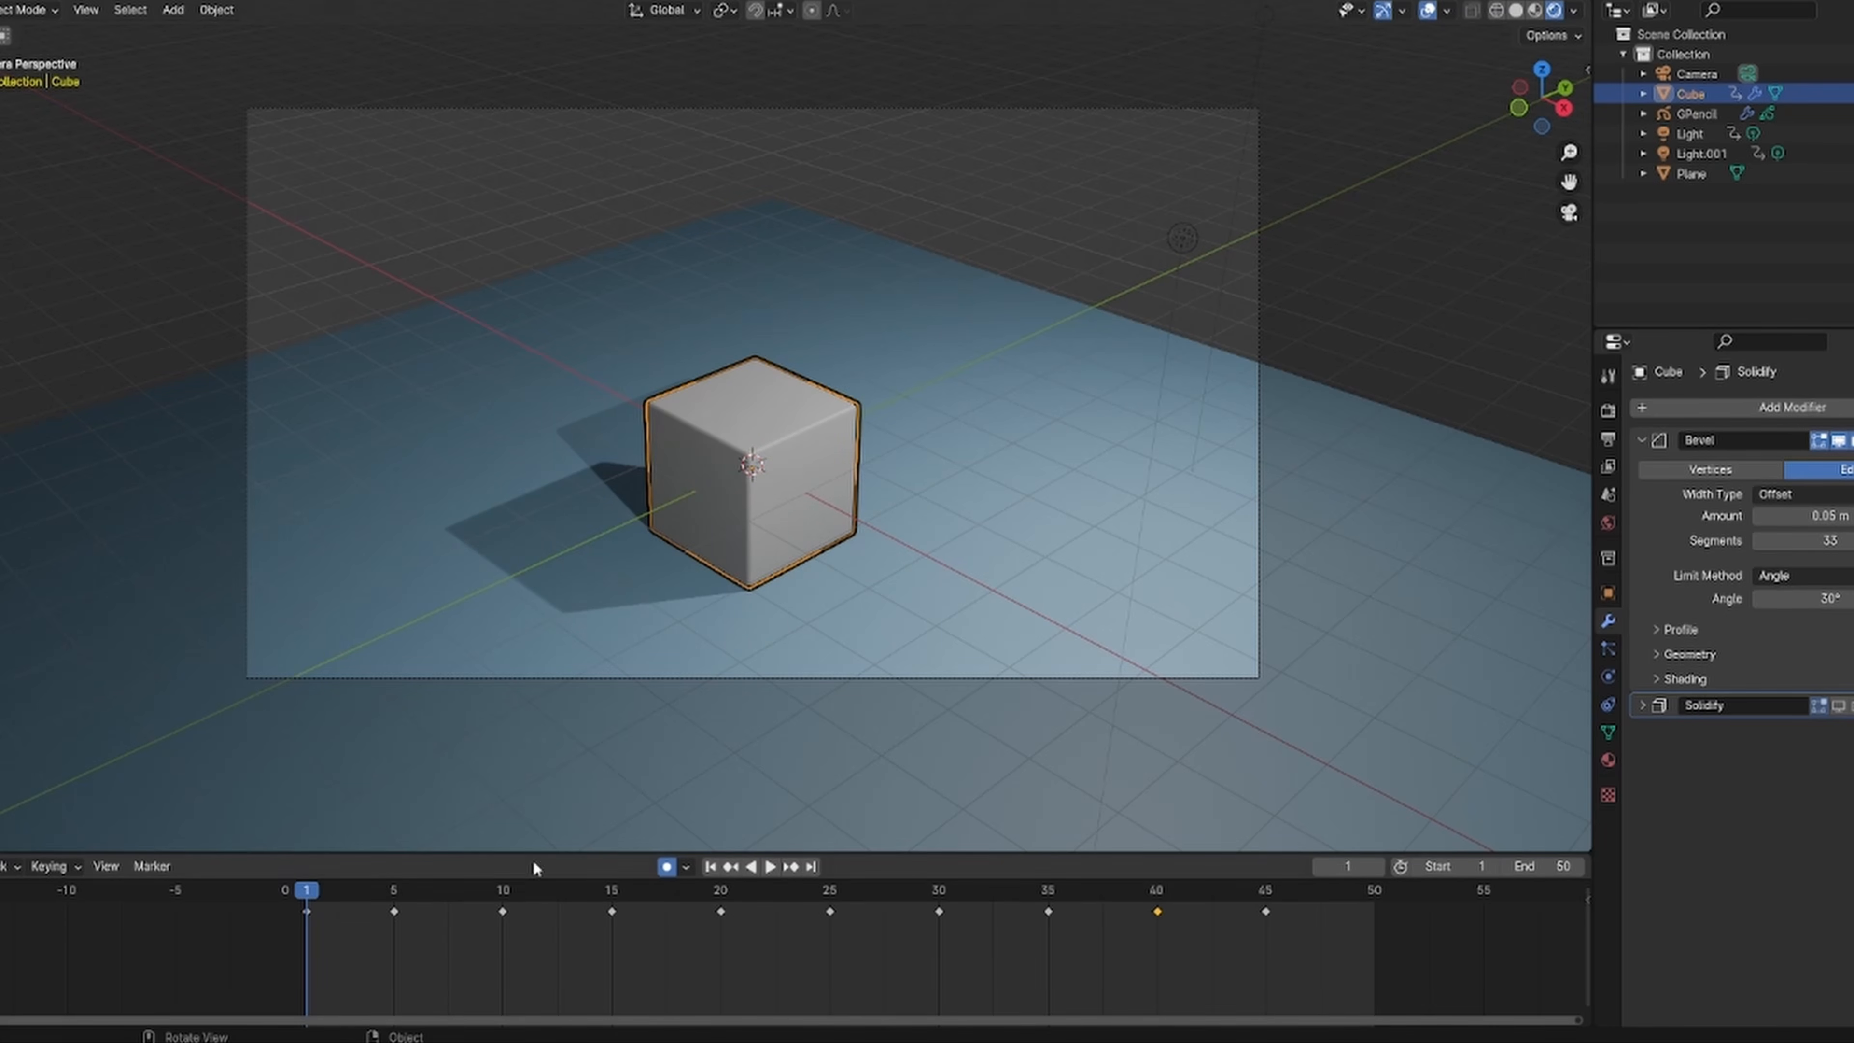
- Set the transform orientation to Global for animating the cube
{"action": "left_click_drag", "start_coordinate": [435, 909], "coordinate": [435, 911]}
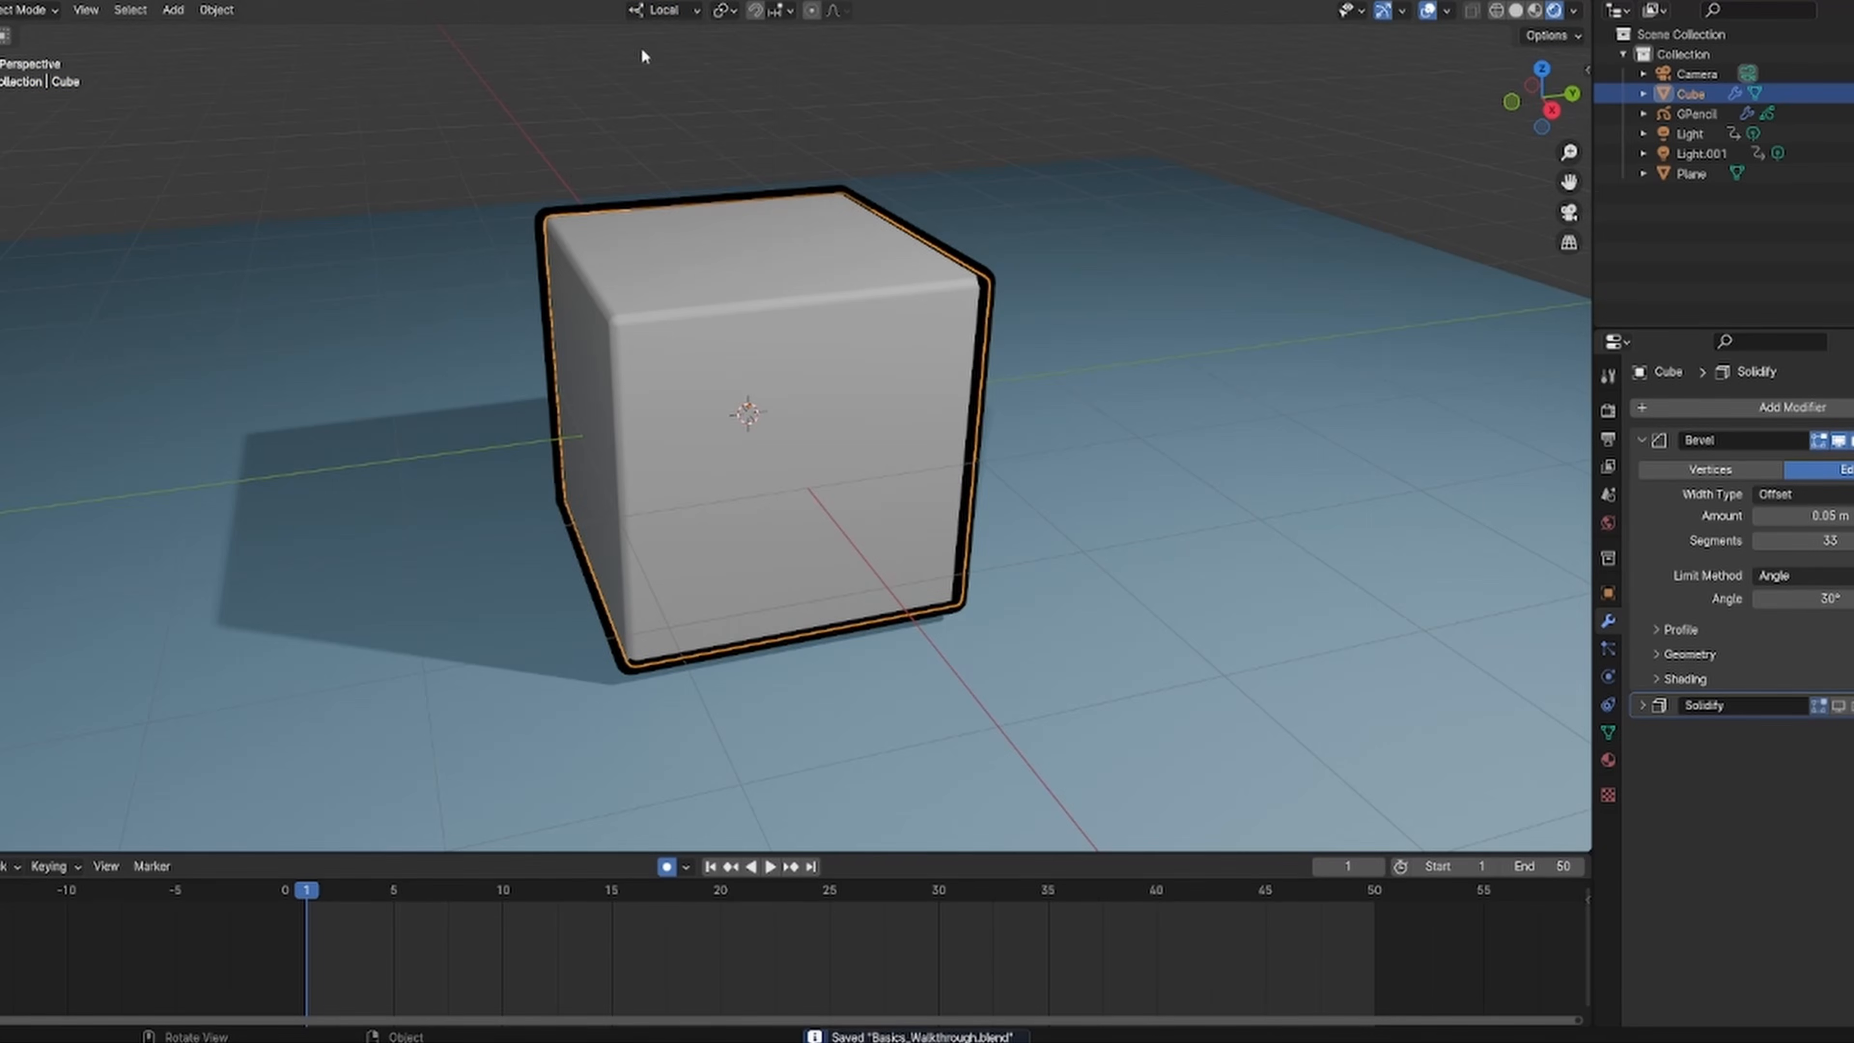
{"action": "left_click", "coordinate": [661, 10]}
{"action": "left_click", "coordinate": [656, 71]}
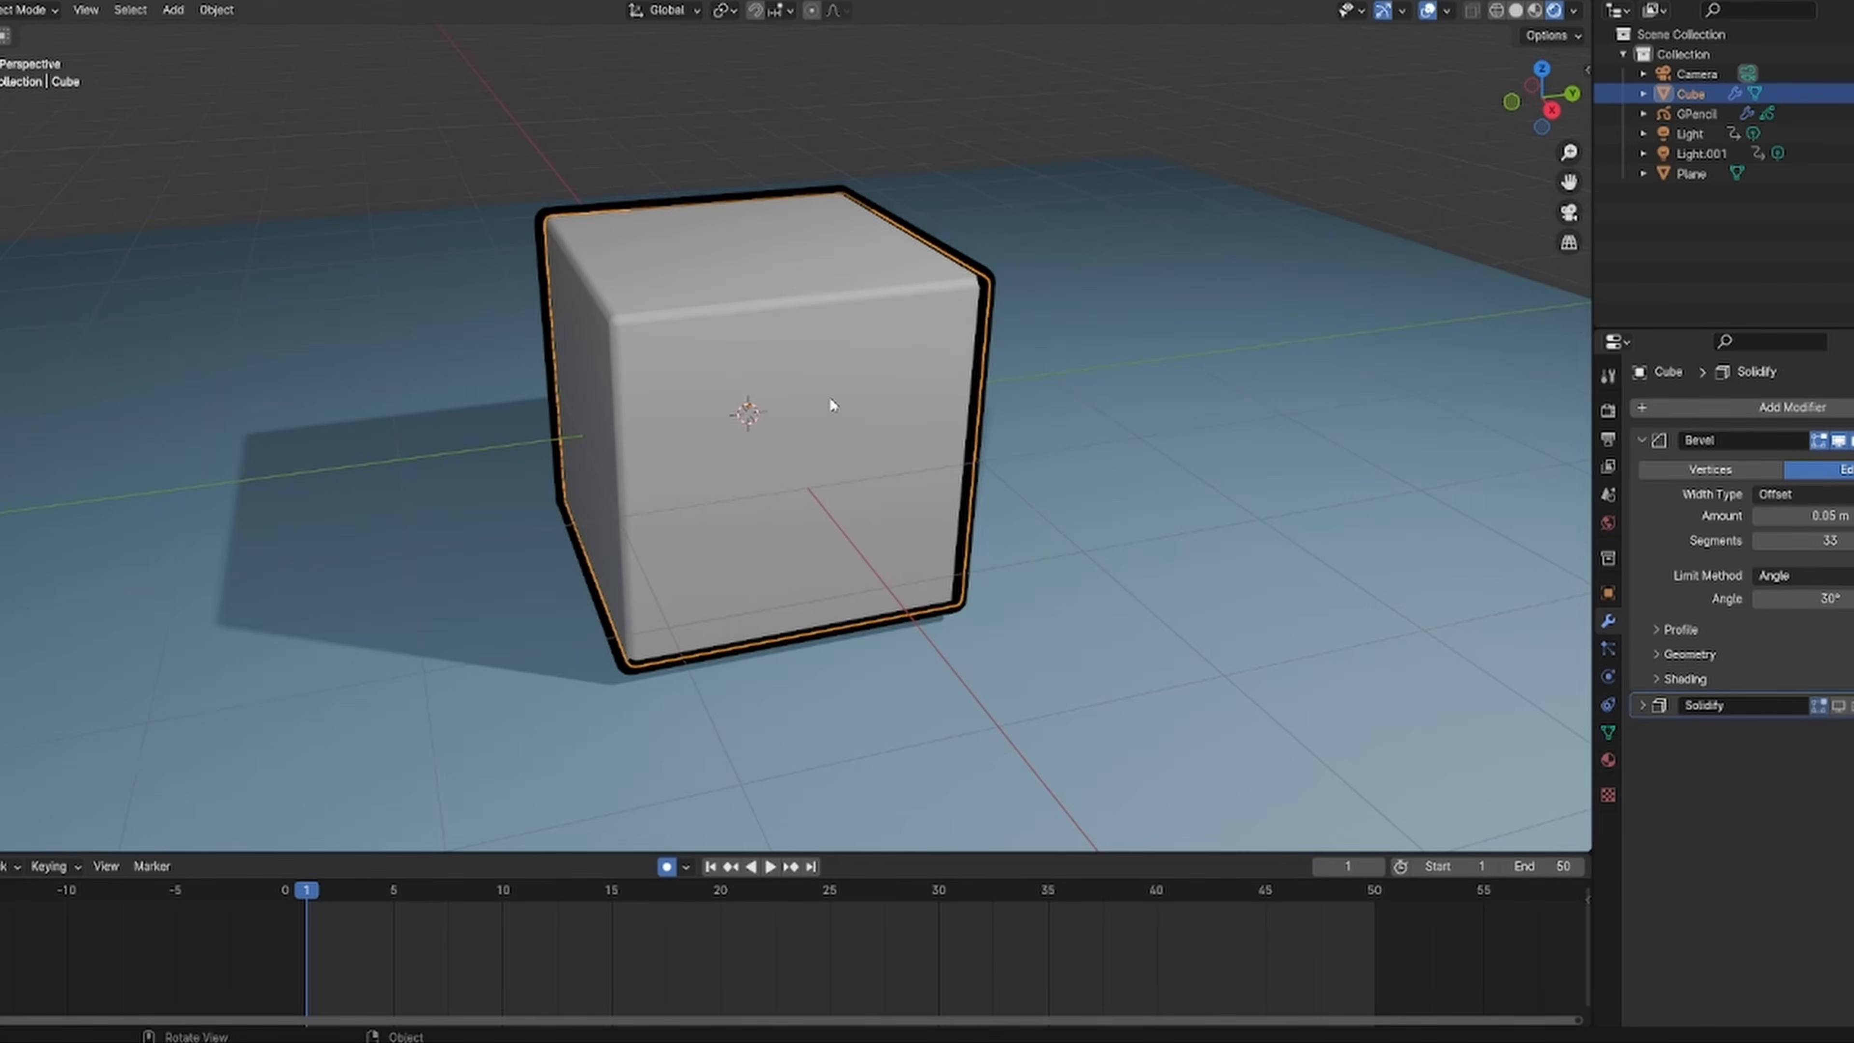
- Keyframe the cube's takeoff with a flattened pose at frame 10, a rescaled pose at frame 15 and a raised pose at frame 20
{"action": "key", "text": "g"}
{"action": "key", "text": "z"}
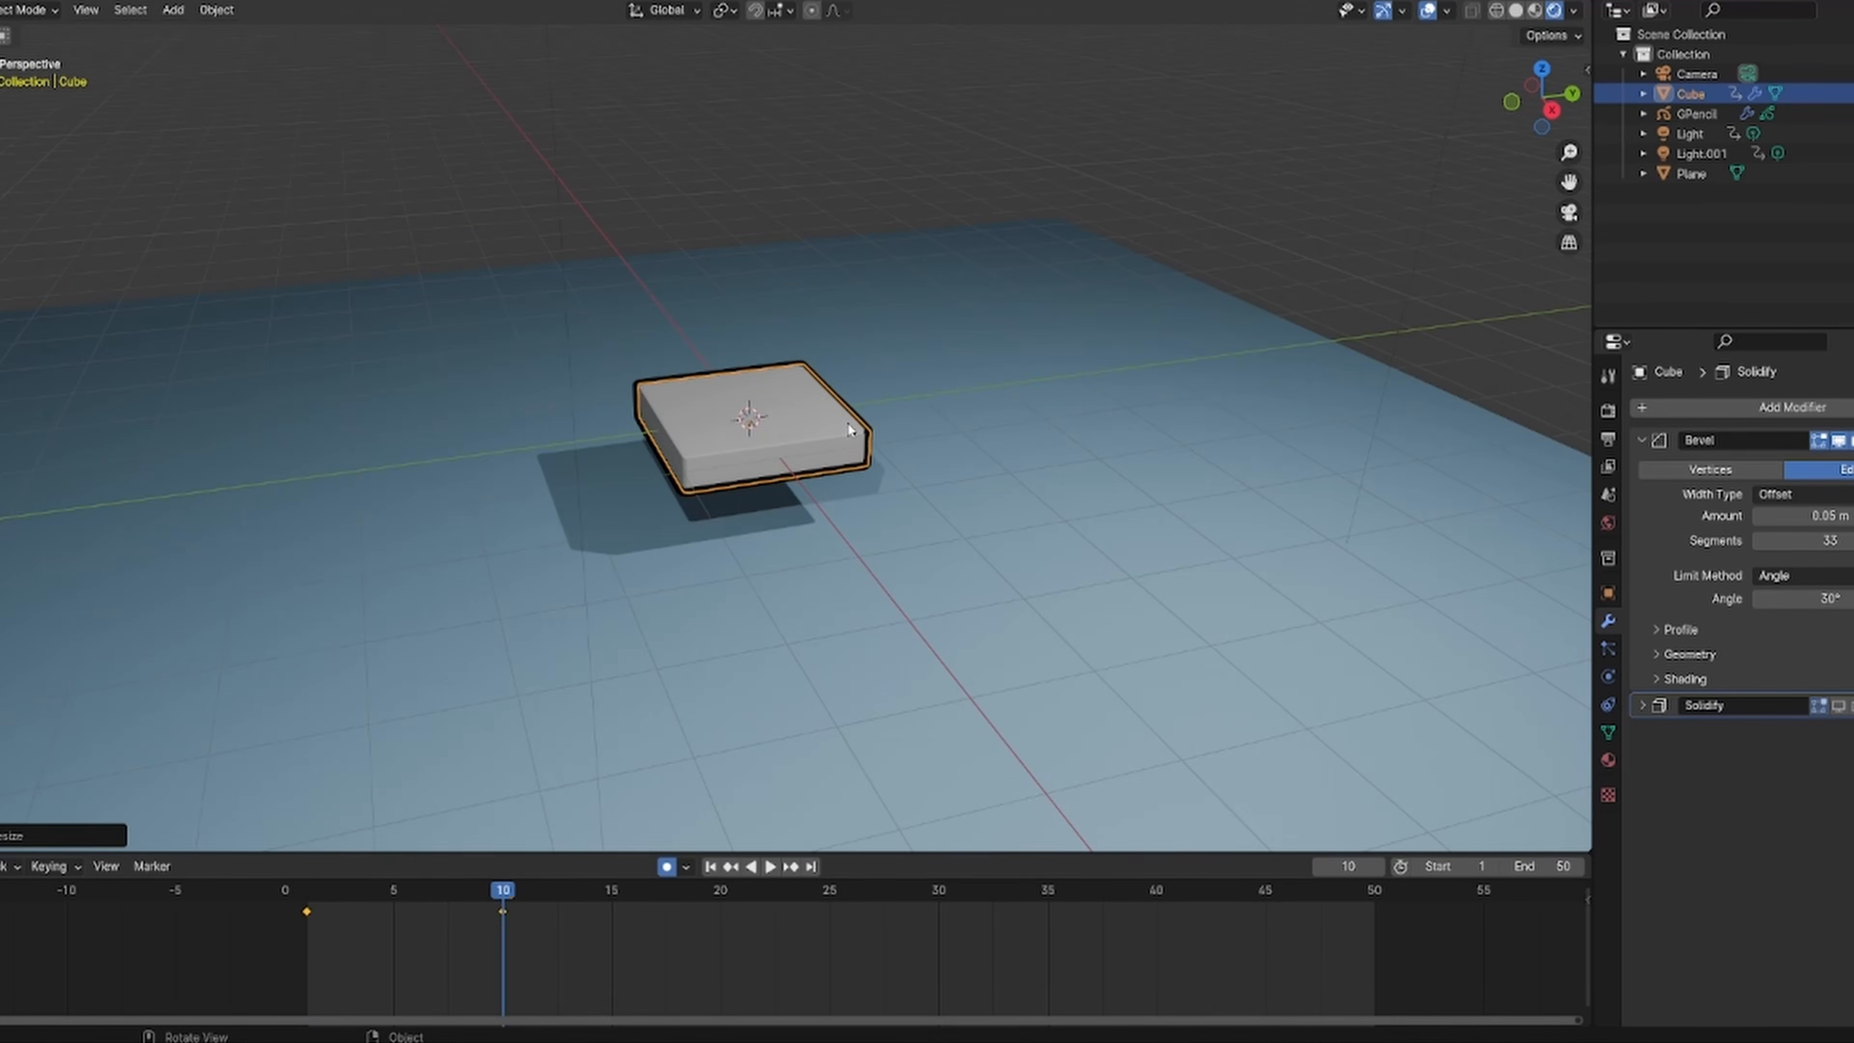
{"action": "key", "text": "s"}
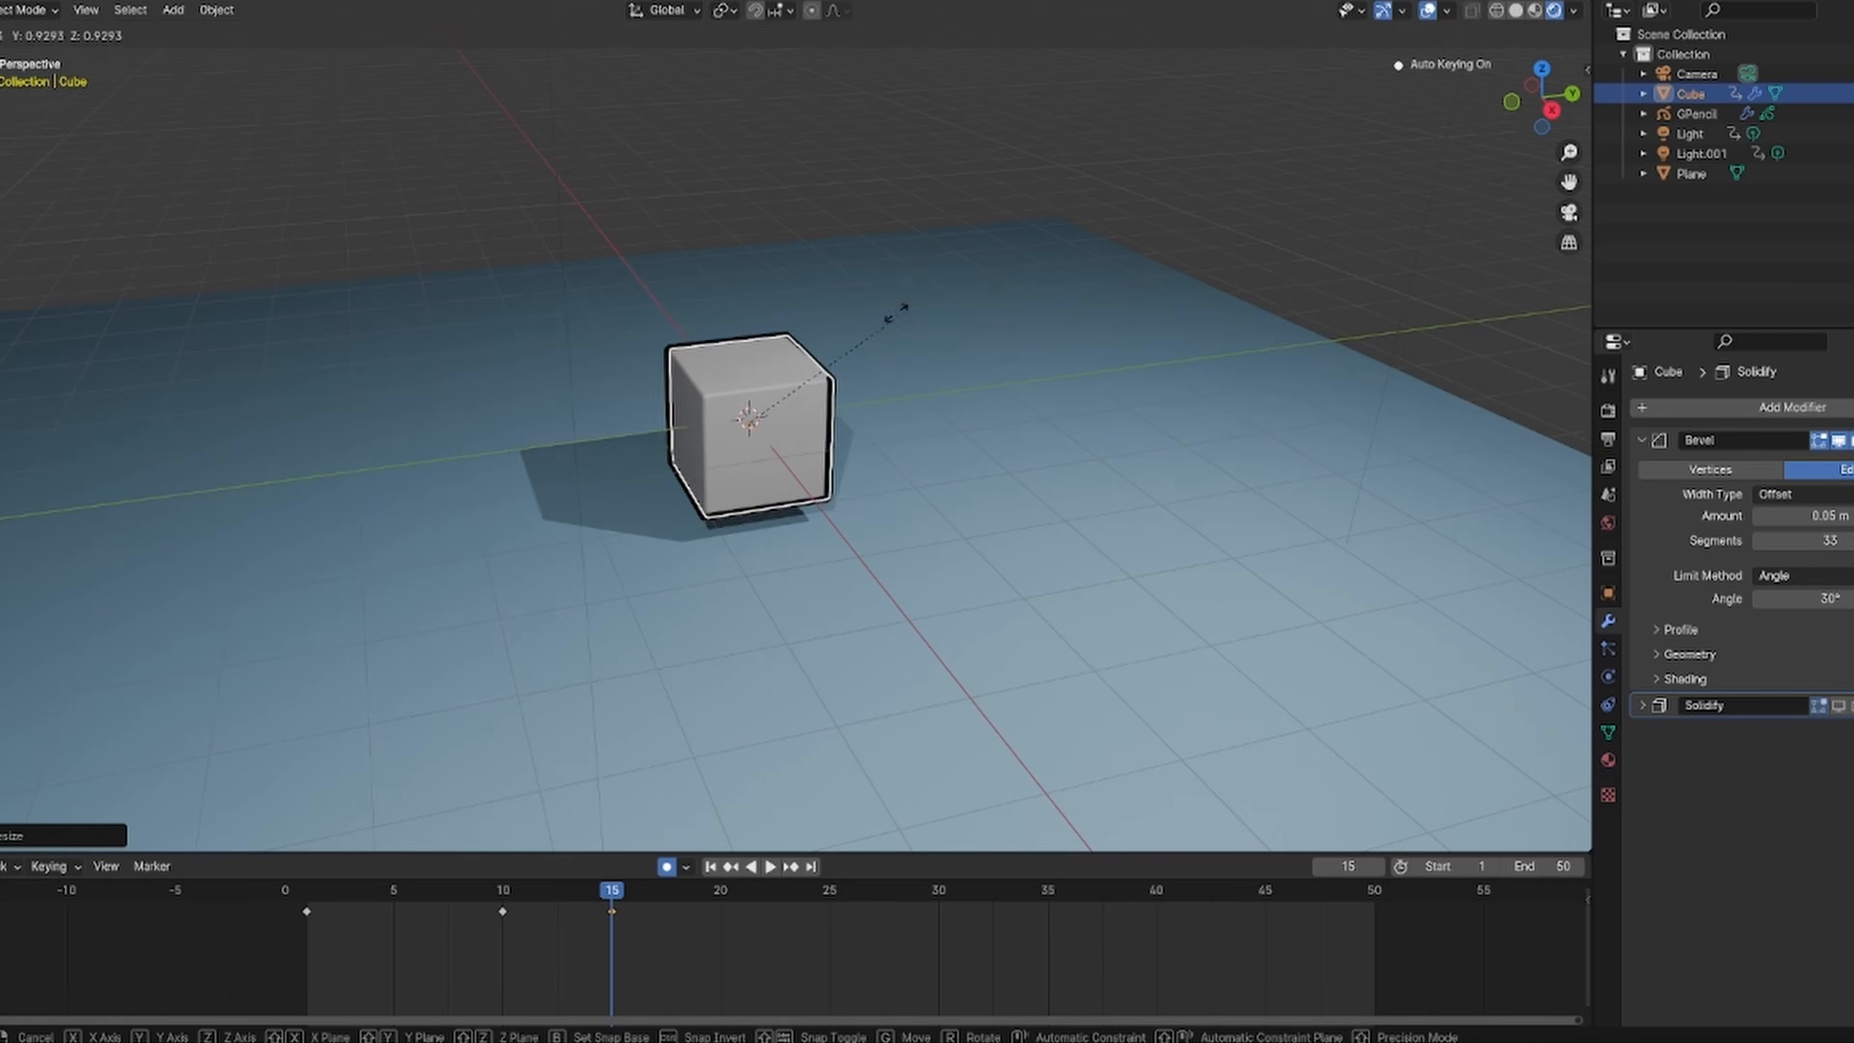
{"action": "key", "text": "z"}
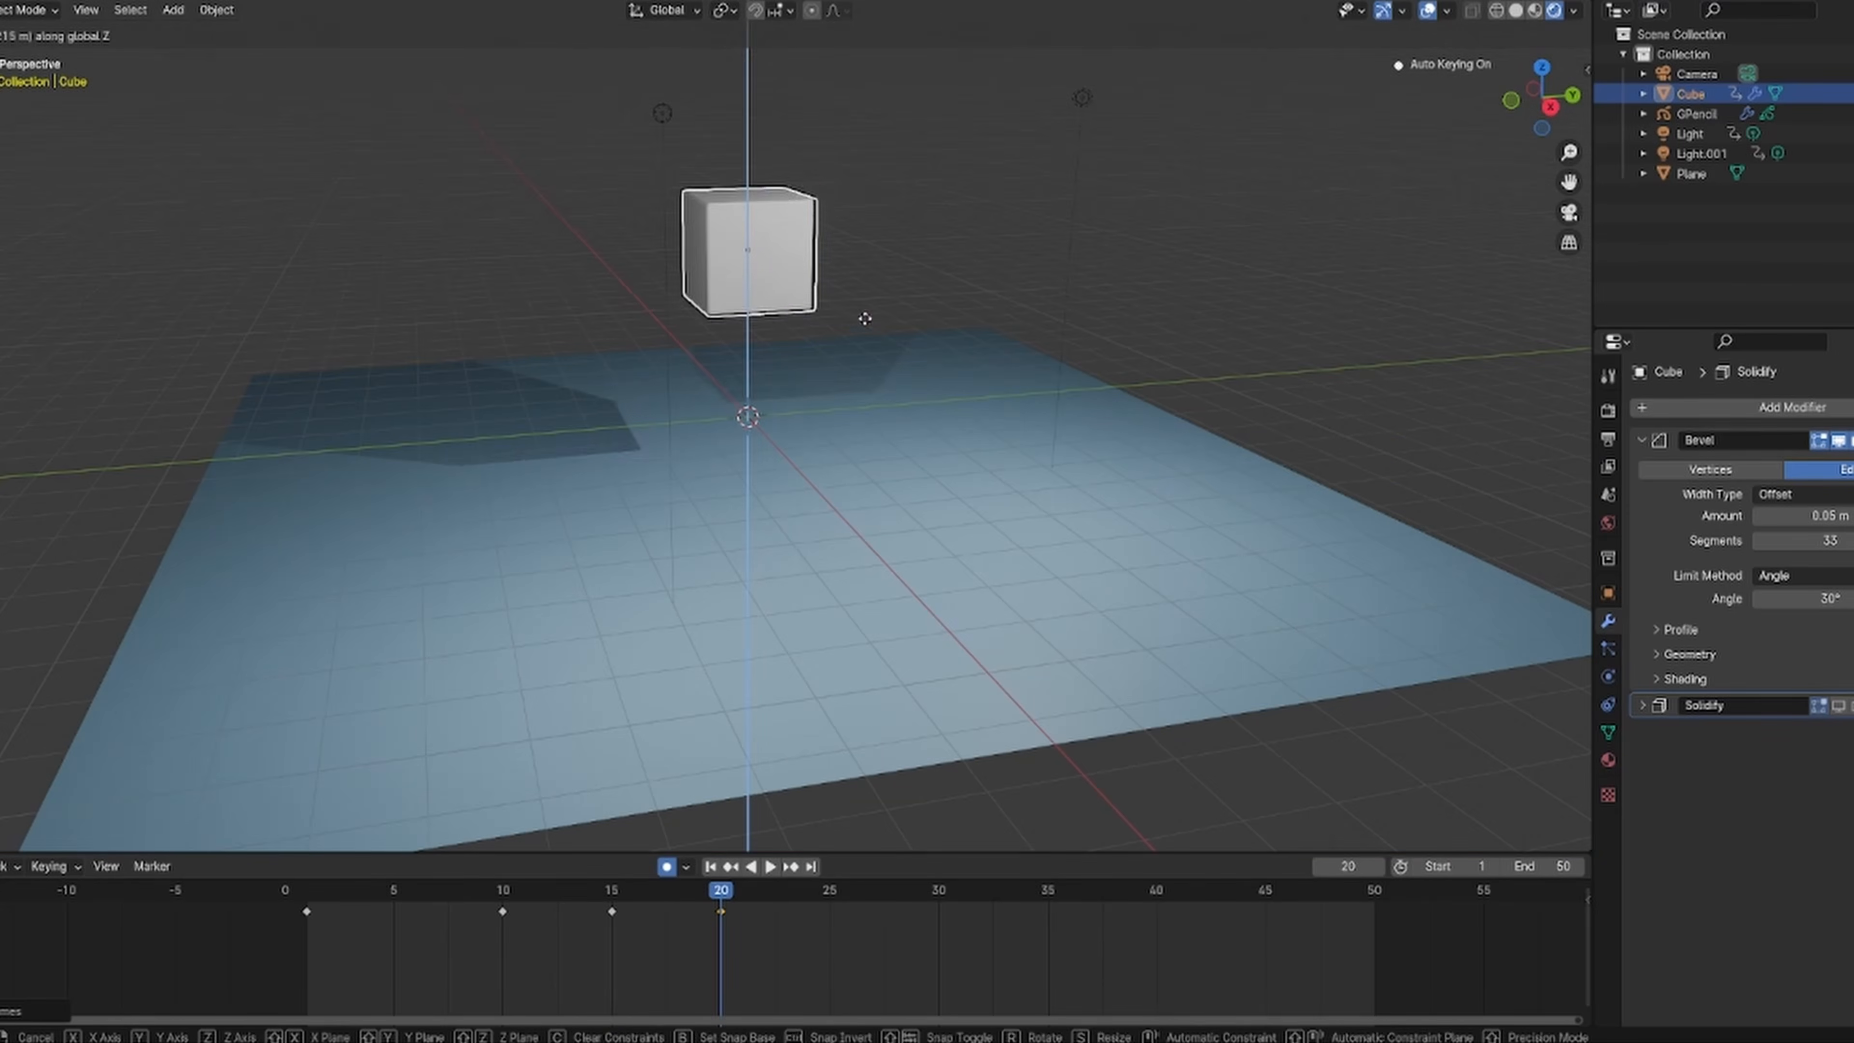
{"action": "key", "text": "Return"}
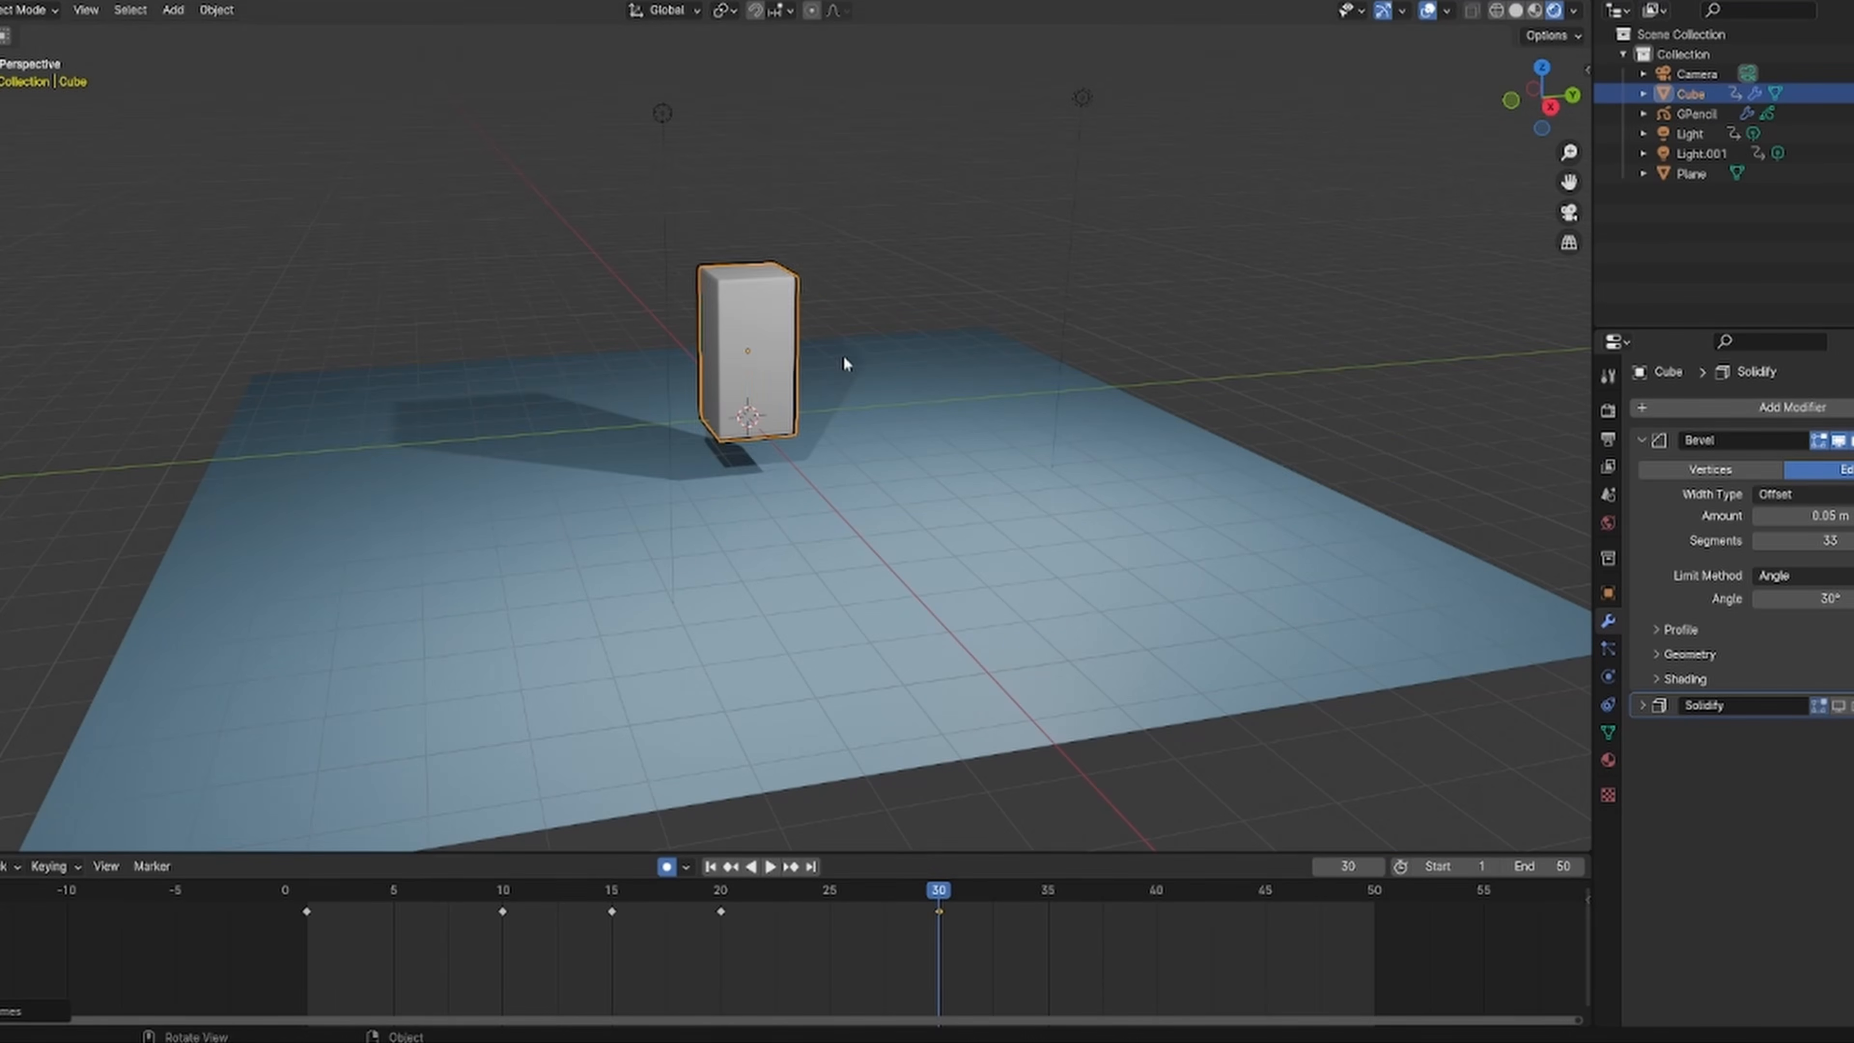
- Keyframe the cube's landing with a stretched pose at frame 30, a flattened pose at frame 35 and its original pose at frame 45
{"action": "key", "text": "s"}
{"action": "key", "text": "z"}
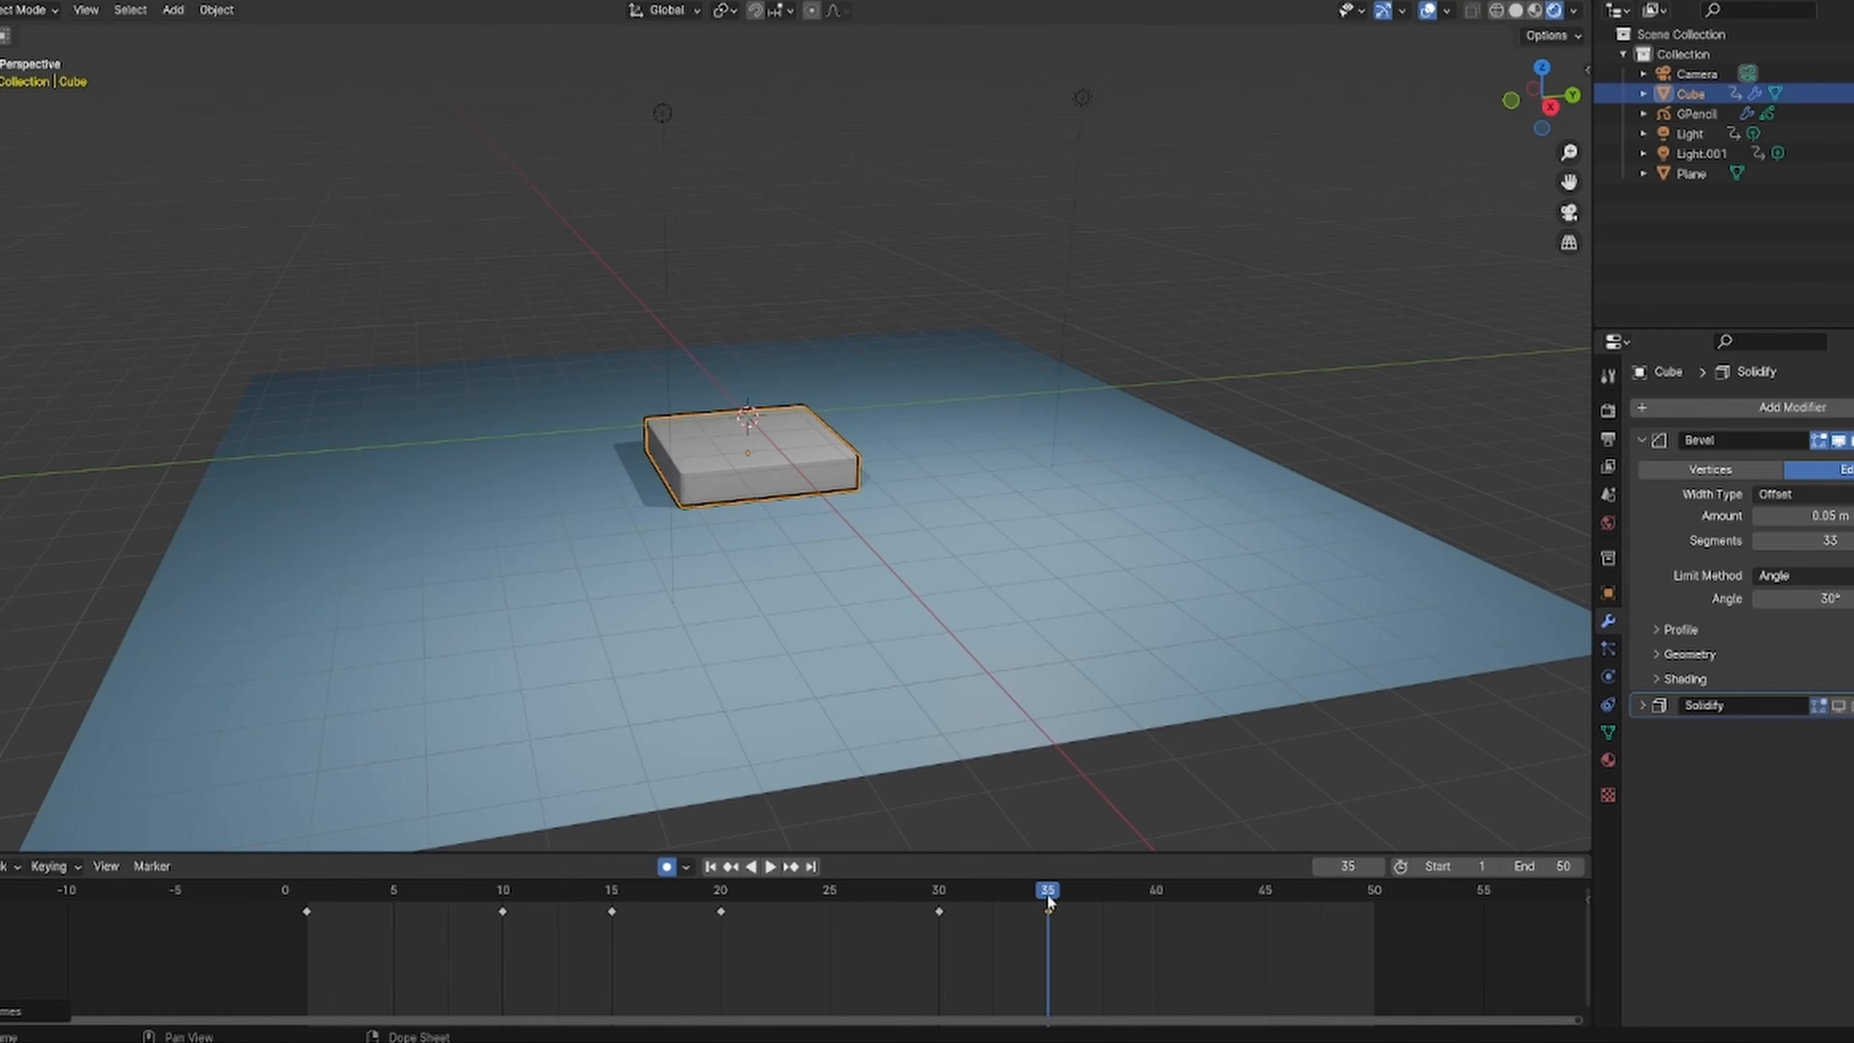
{"action": "left_click", "coordinate": [1255, 893]}
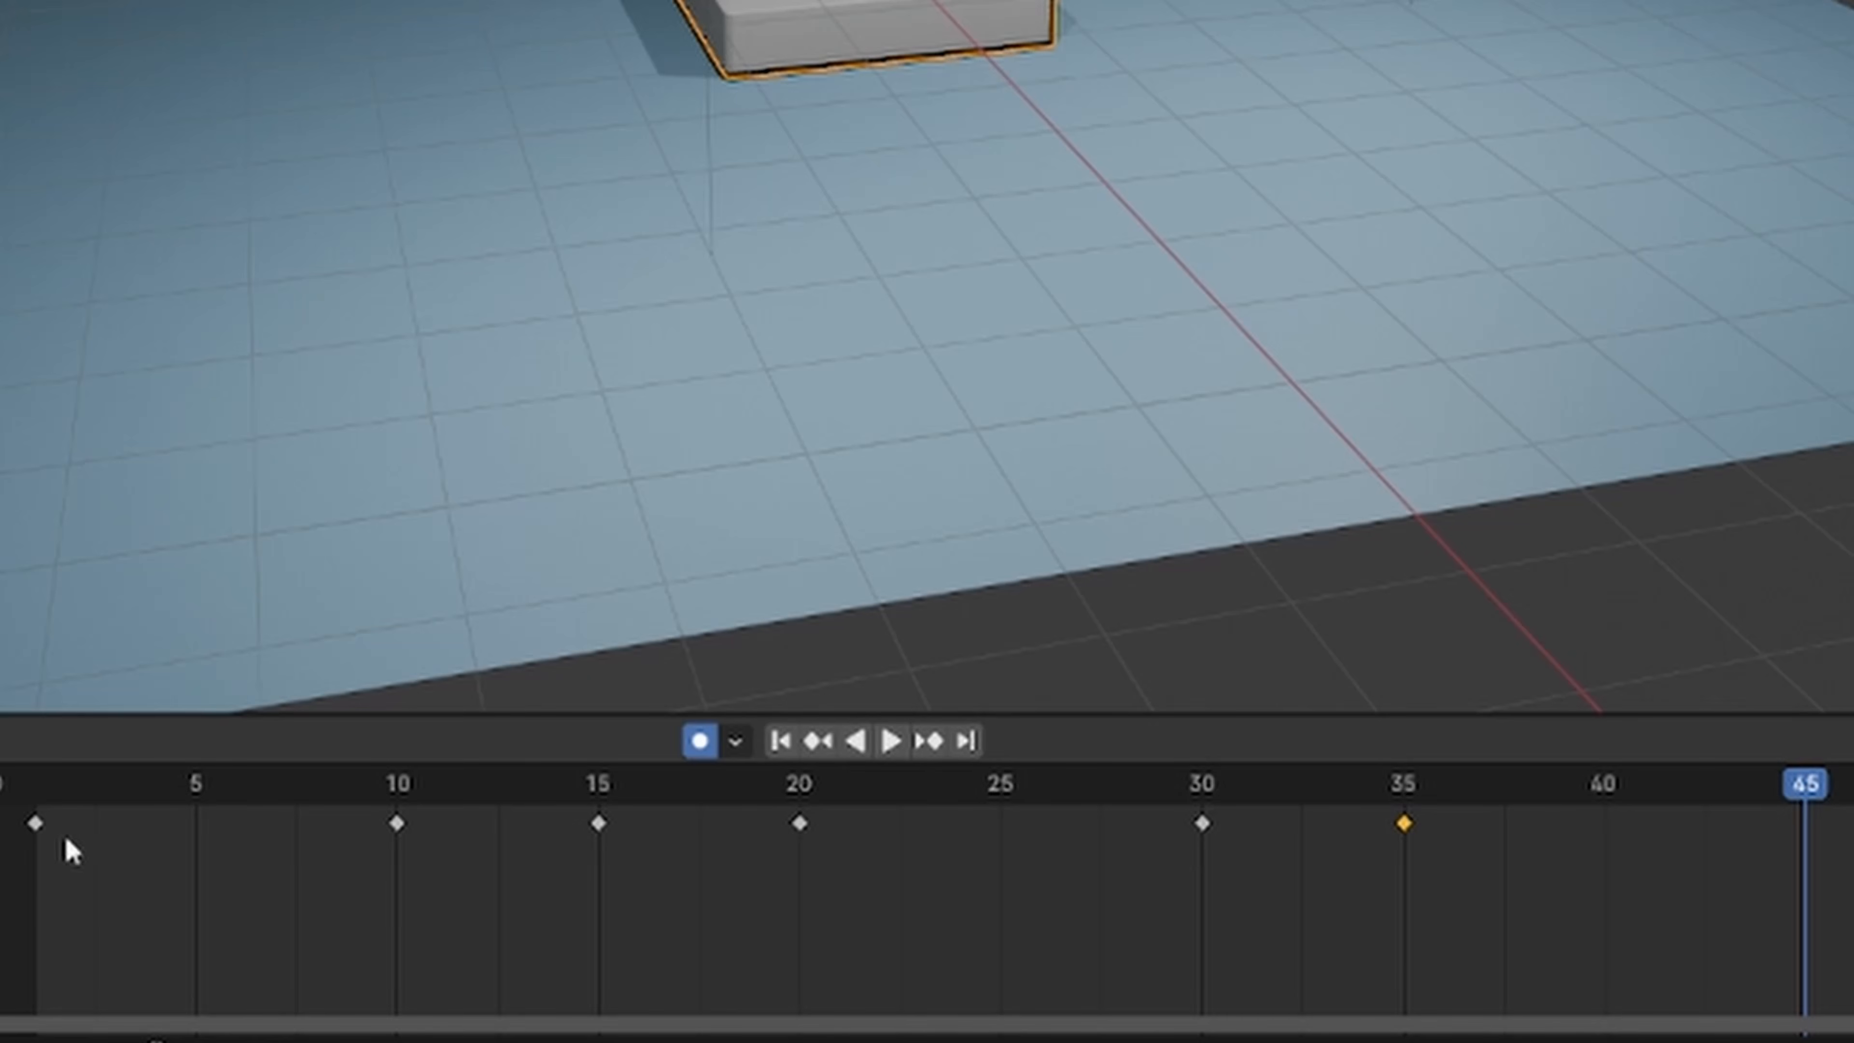
- Play back the jump animation and examine the cube's motion from a closer, higher angle
{"action": "key", "text": "space"}
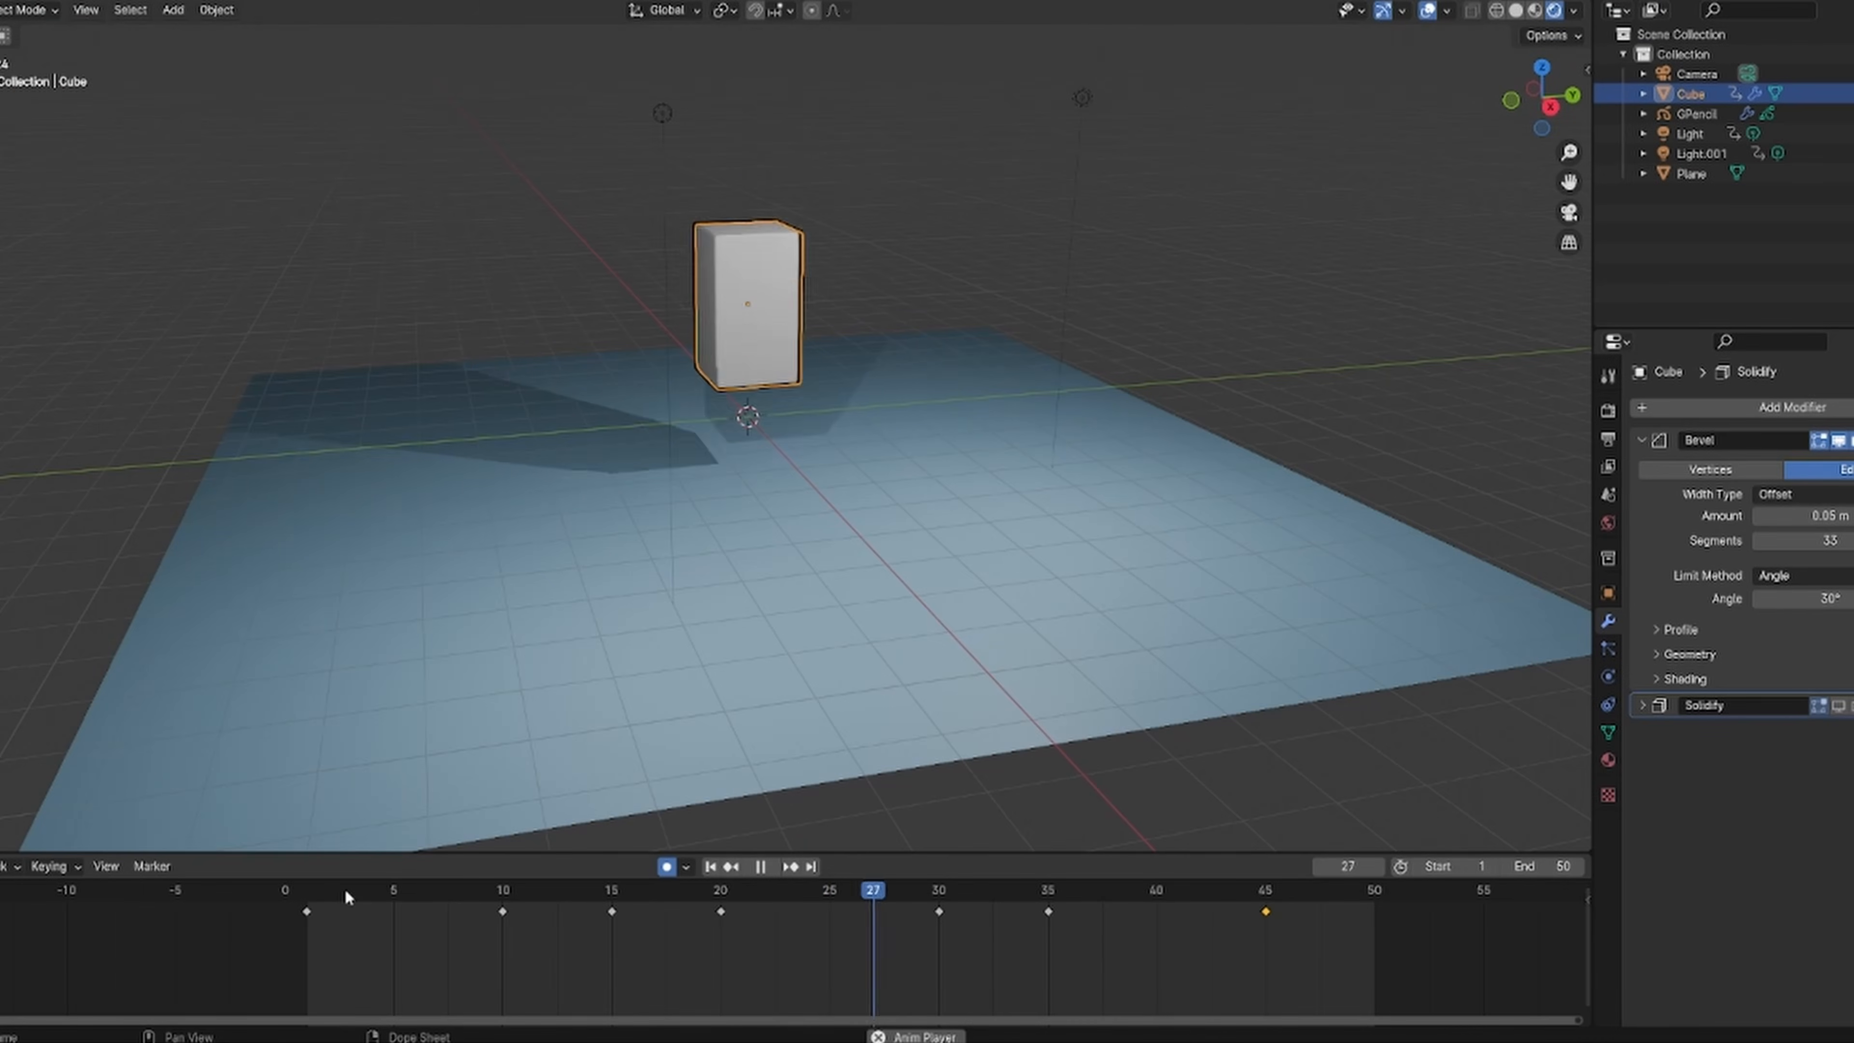
{"action": "scroll", "coordinate": [1042, 283], "scroll_direction": "up", "scroll_amount": 4}
{"action": "middle_click_drag", "start_coordinate": [1041, 282], "coordinate": [978, 560]}
{"action": "key", "text": "space"}
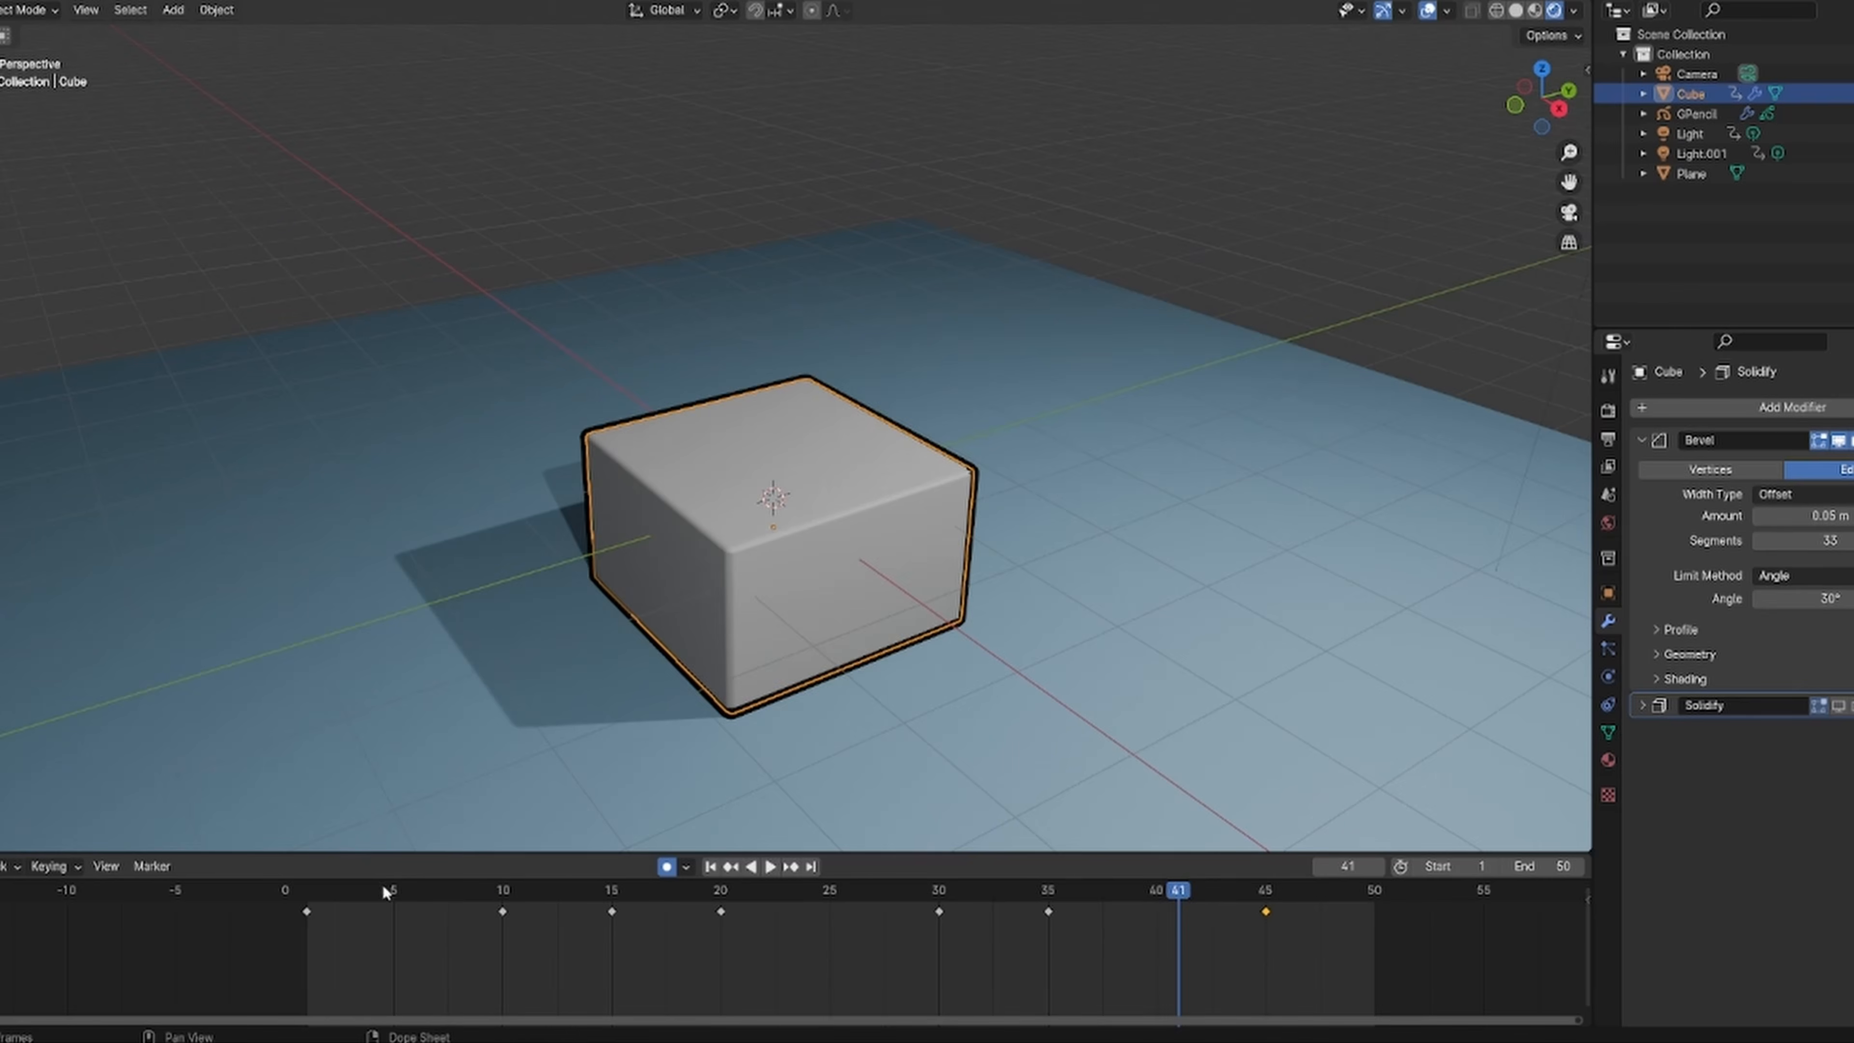
{"action": "key", "text": "space"}
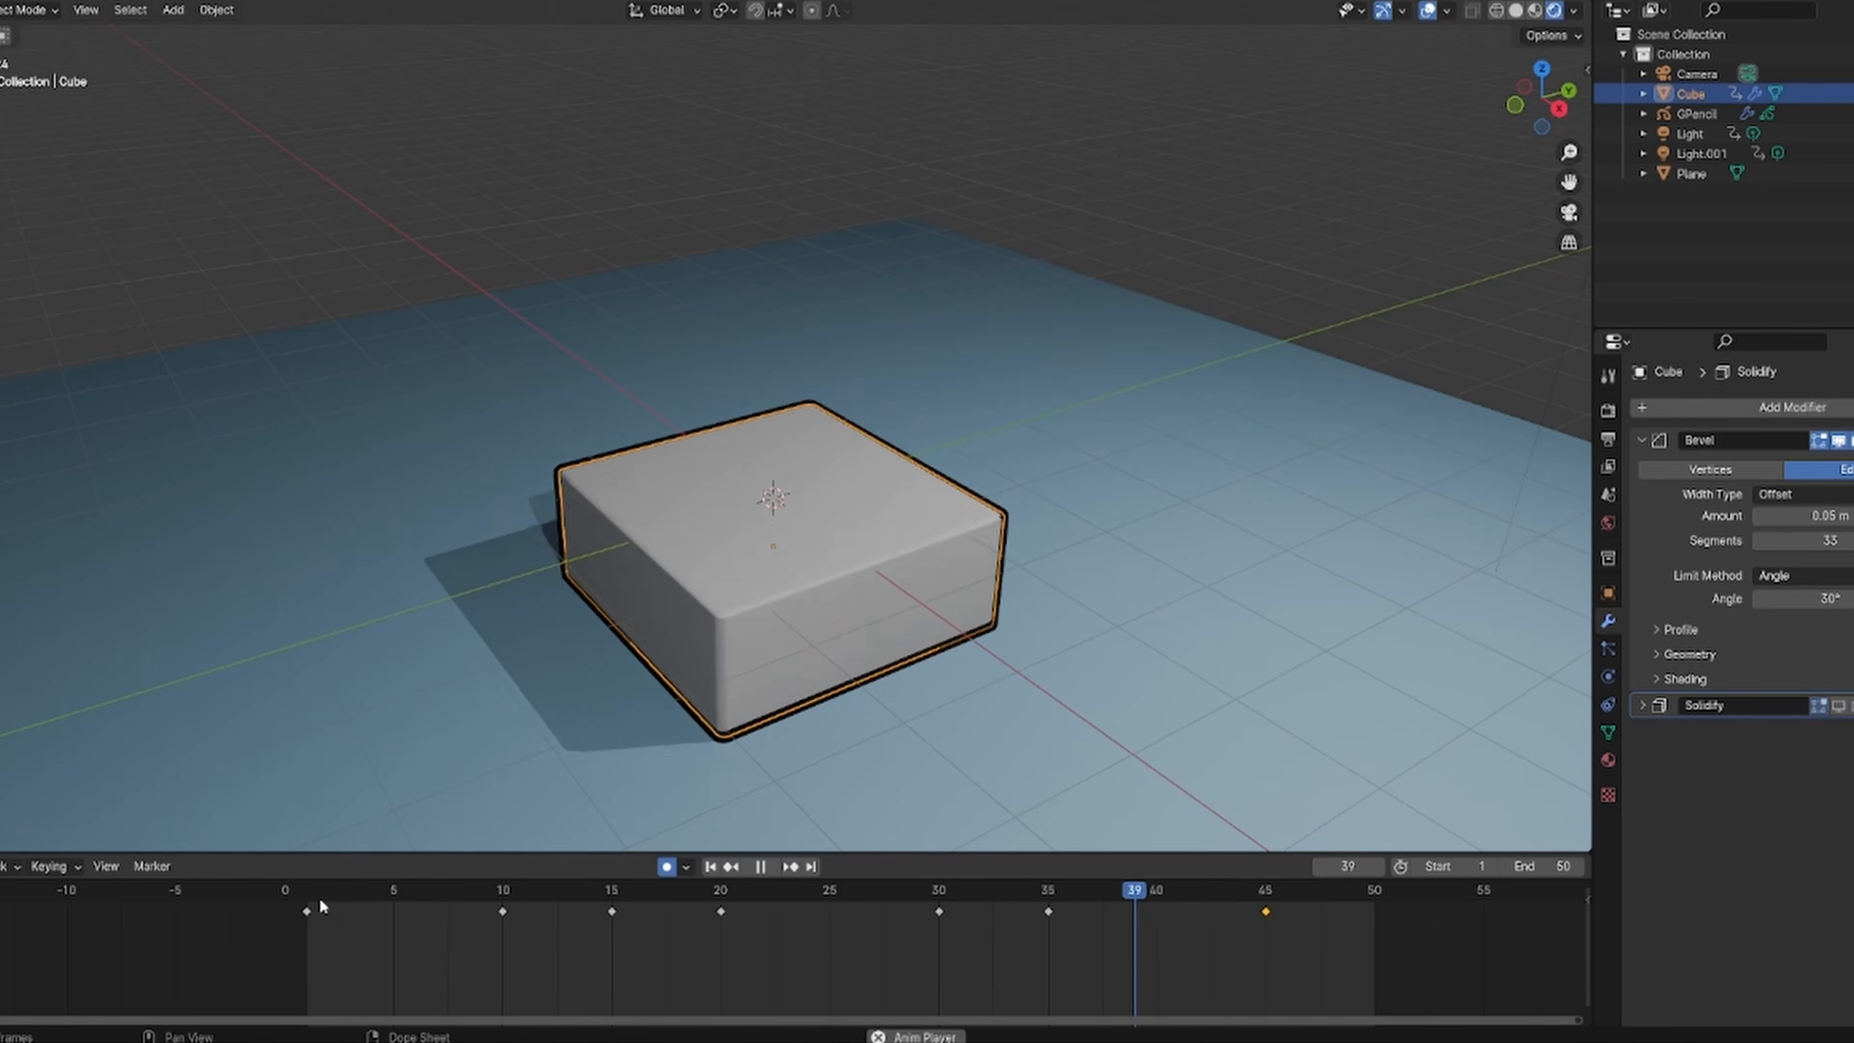
- Hold the jump's peak pose with a keyframe at frame 25 and replay the animation
{"action": "key", "text": "space"}
{"action": "left_click_drag", "start_coordinate": [719, 889], "coordinate": [828, 890]}
{"action": "key", "text": "space"}
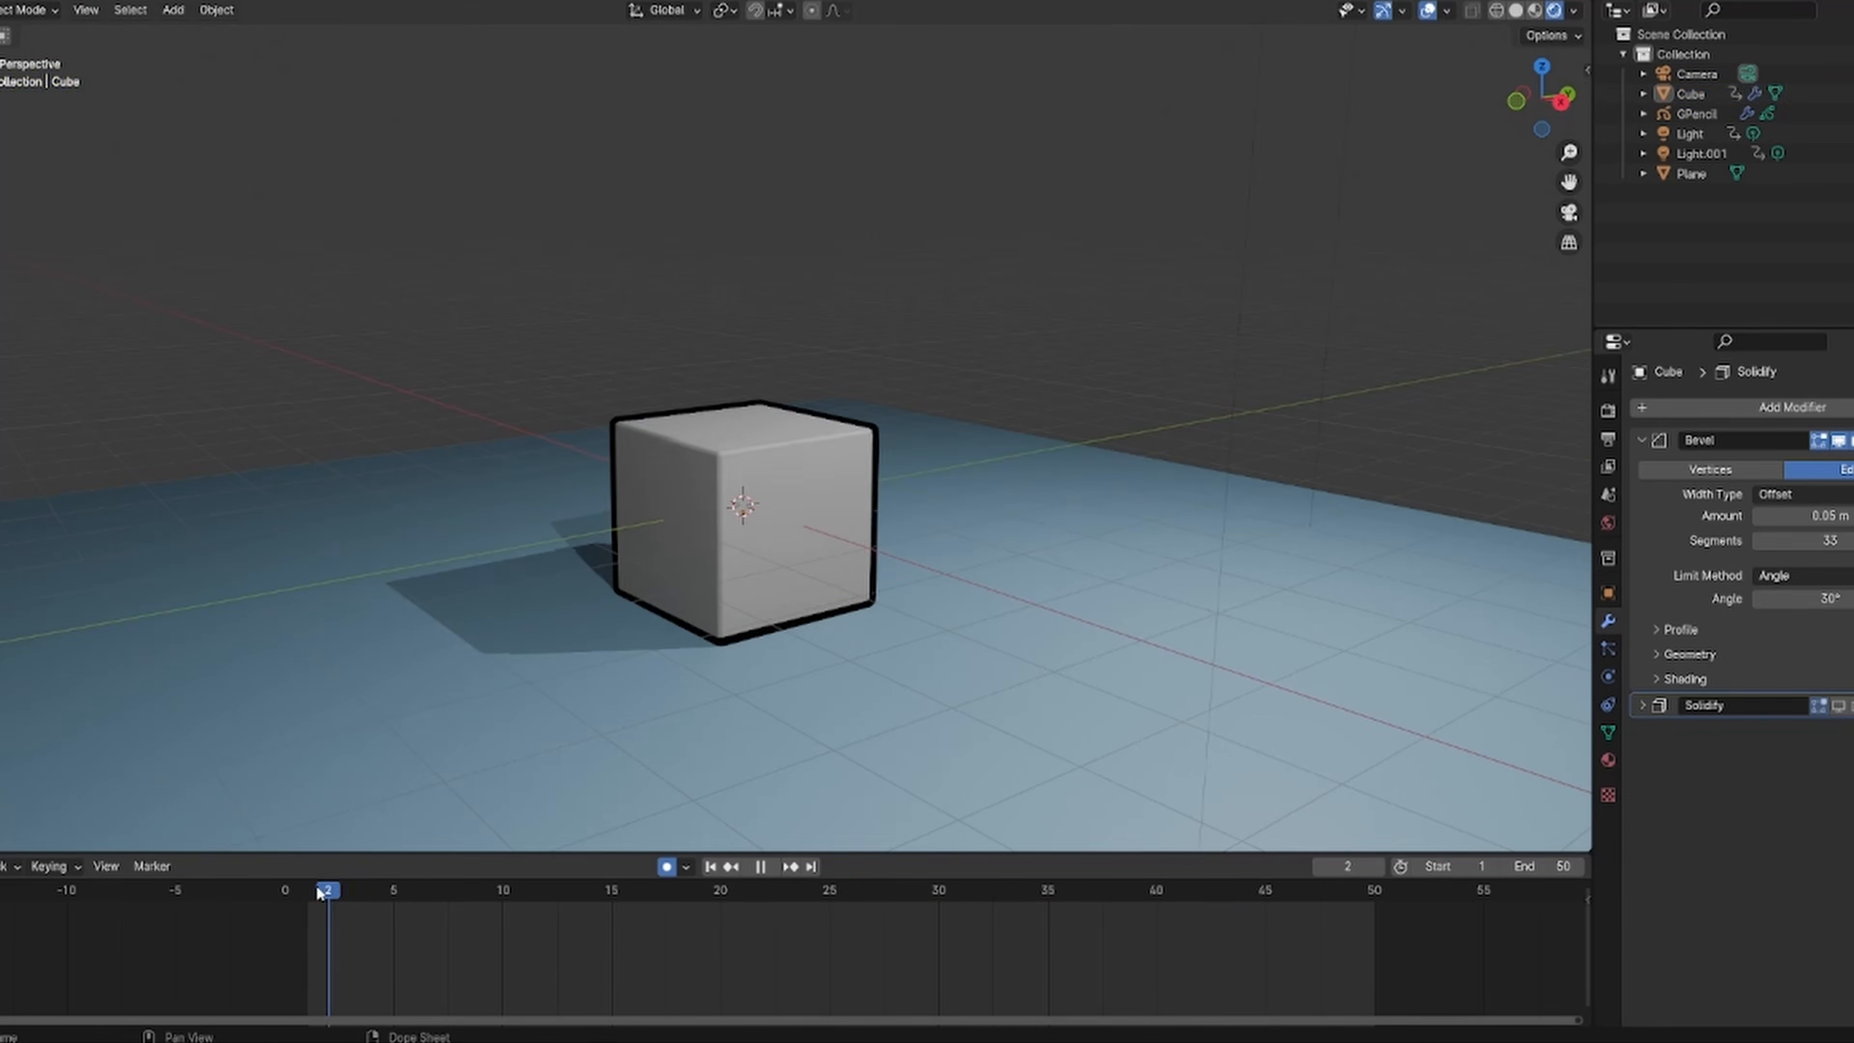
- Return to frame 1 and show the cube's animation curves in the Graph Editor of the Animation workspace
{"action": "left_click_drag", "start_coordinate": [318, 888], "coordinate": [308, 889]}
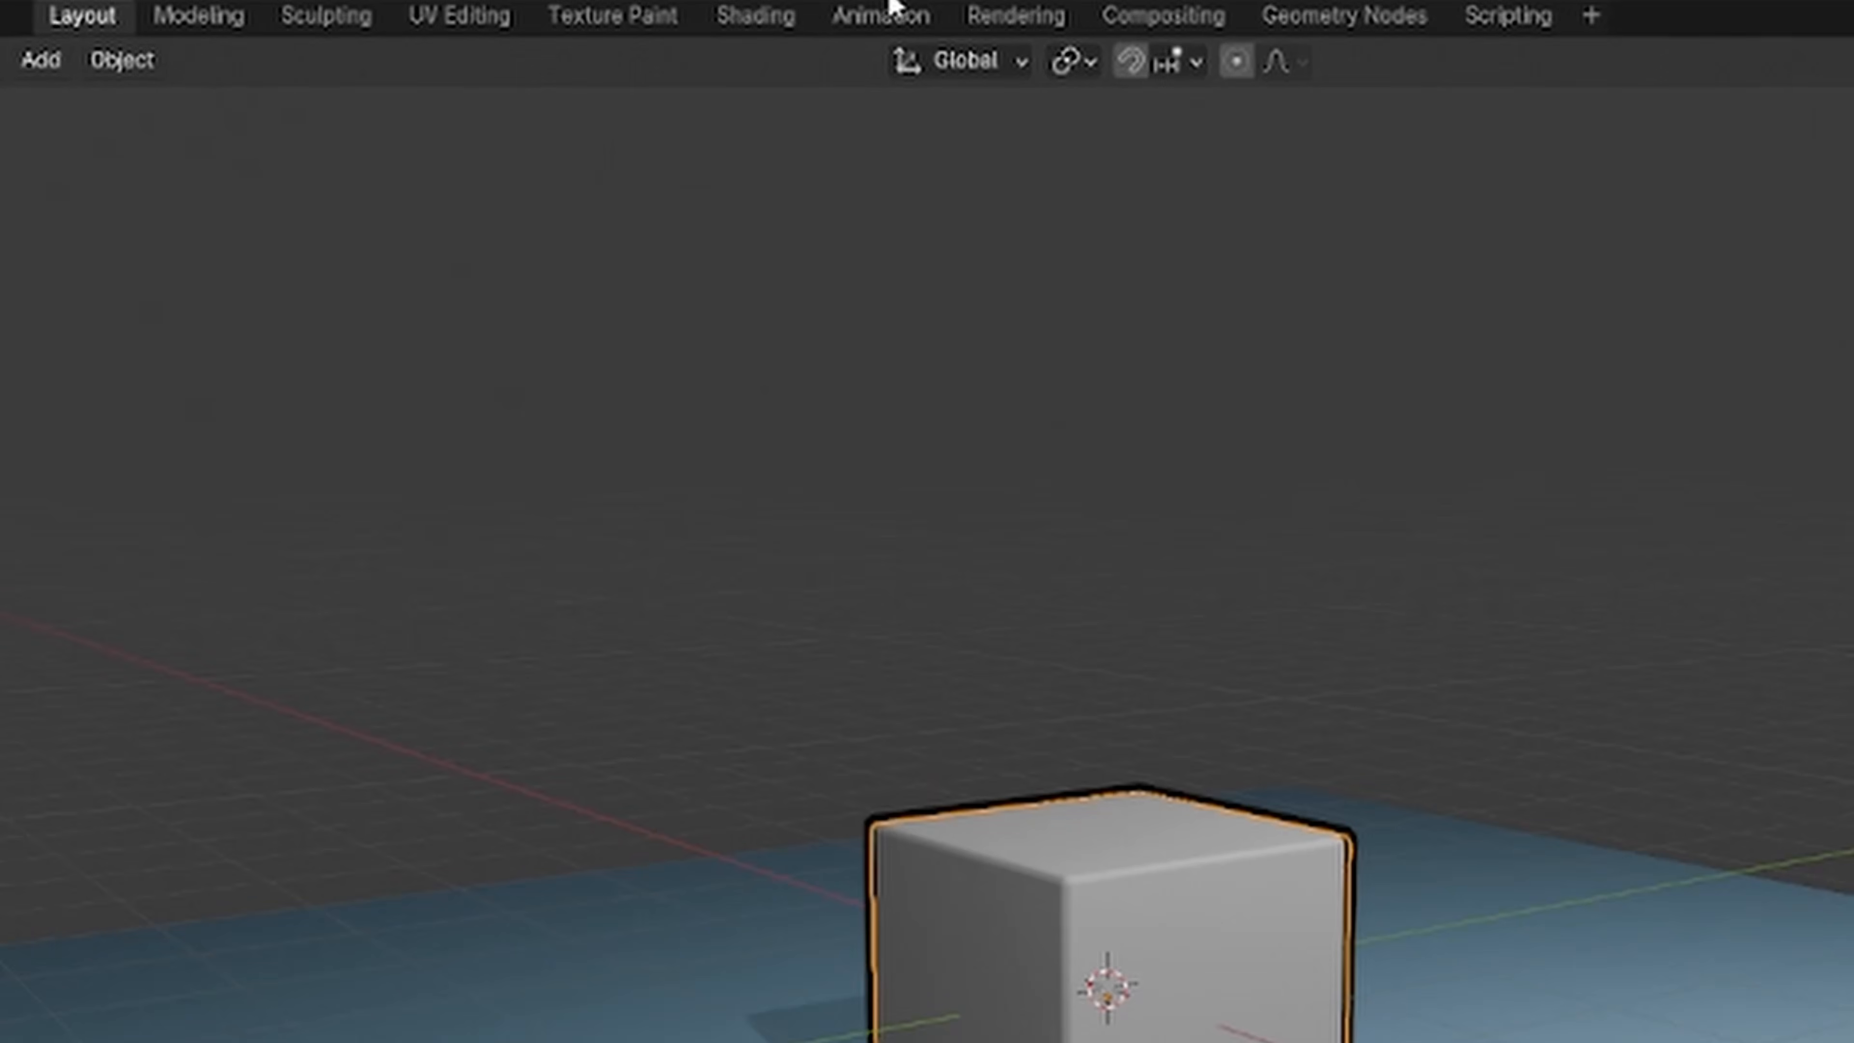
{"action": "left_click", "coordinate": [889, 11]}
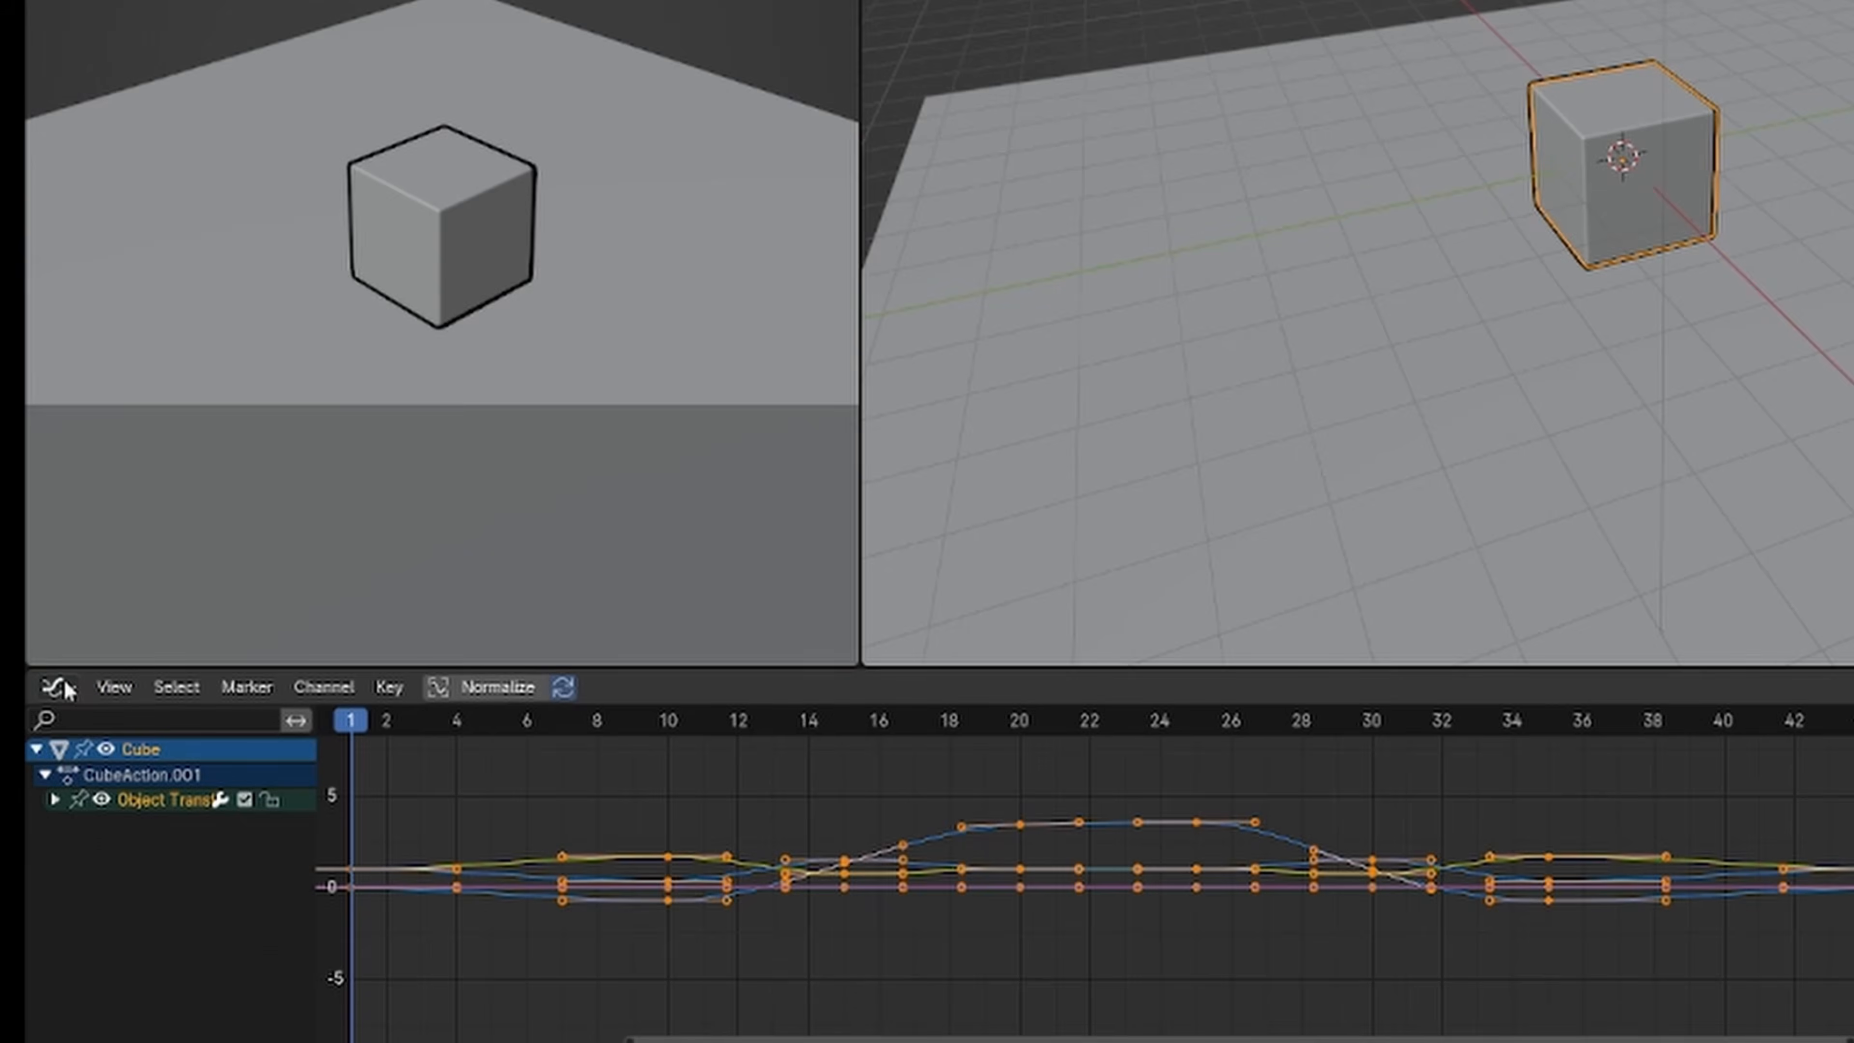
{"action": "left_click", "coordinate": [59, 688]}
{"action": "left_click", "coordinate": [51, 690]}
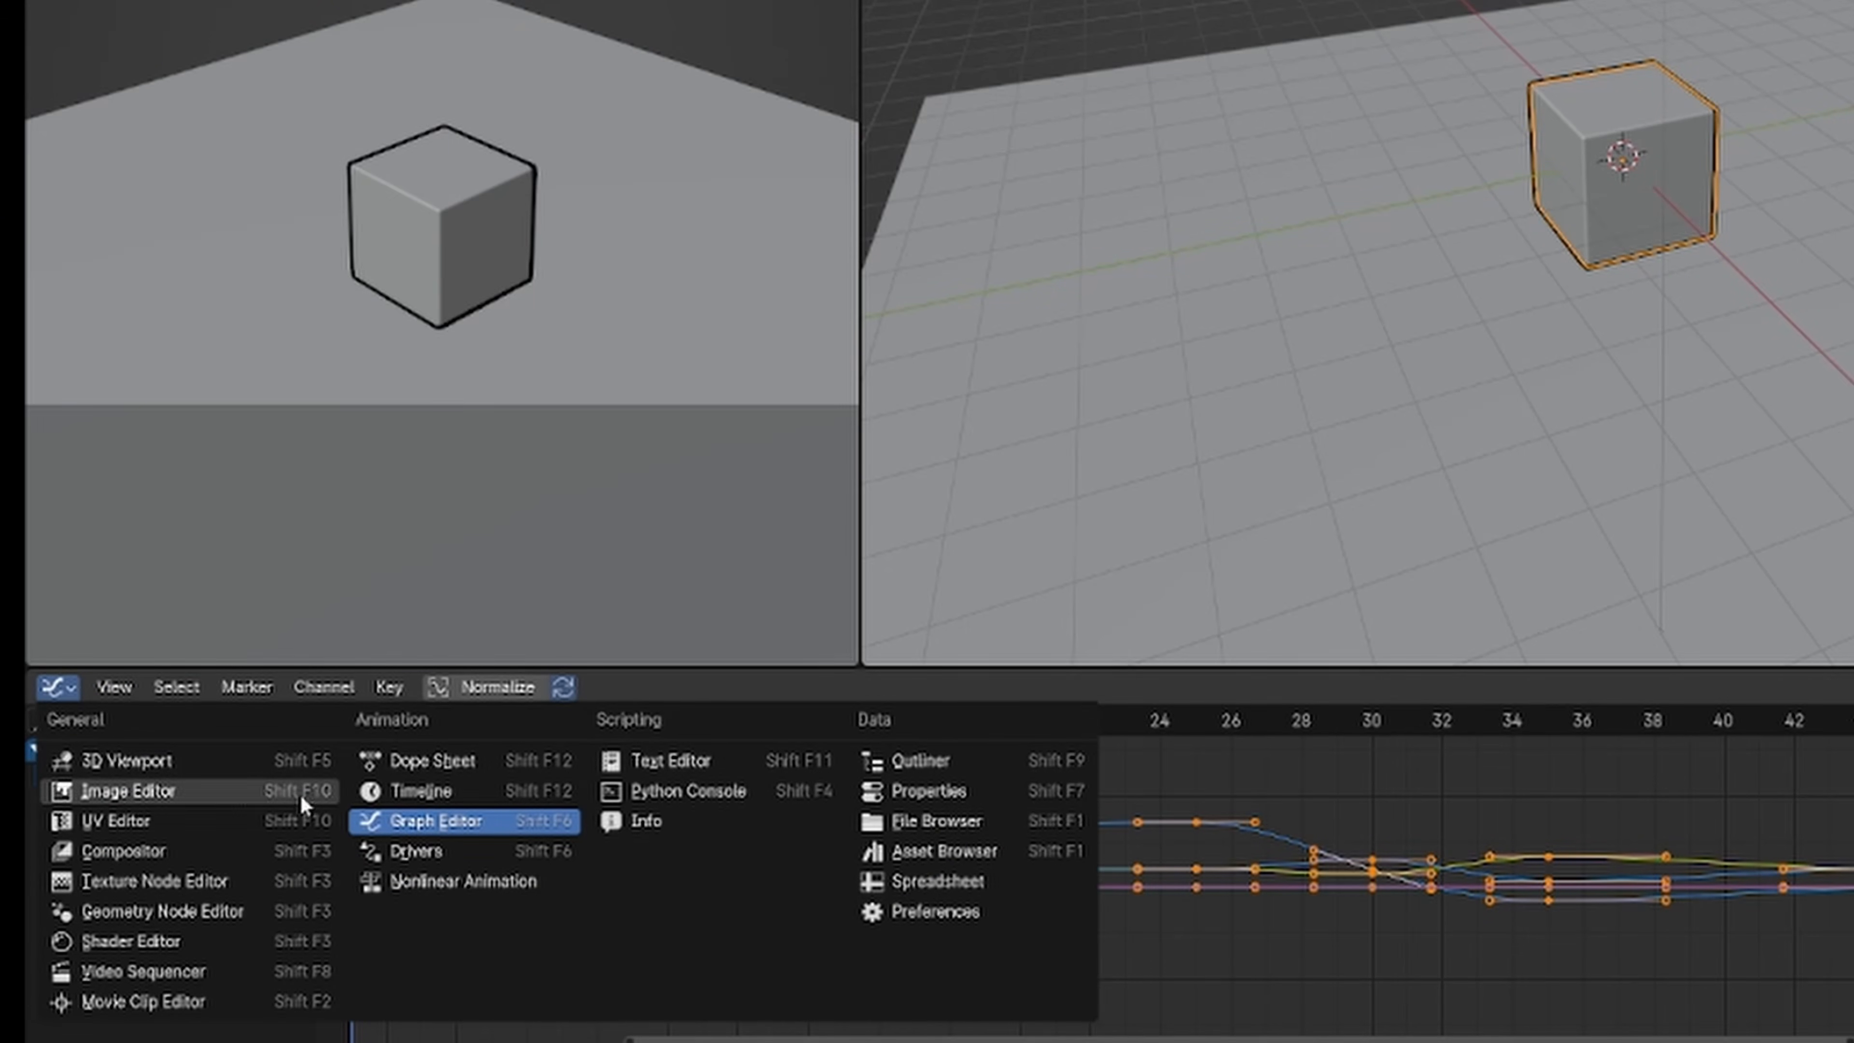
{"action": "left_click", "coordinate": [409, 822]}
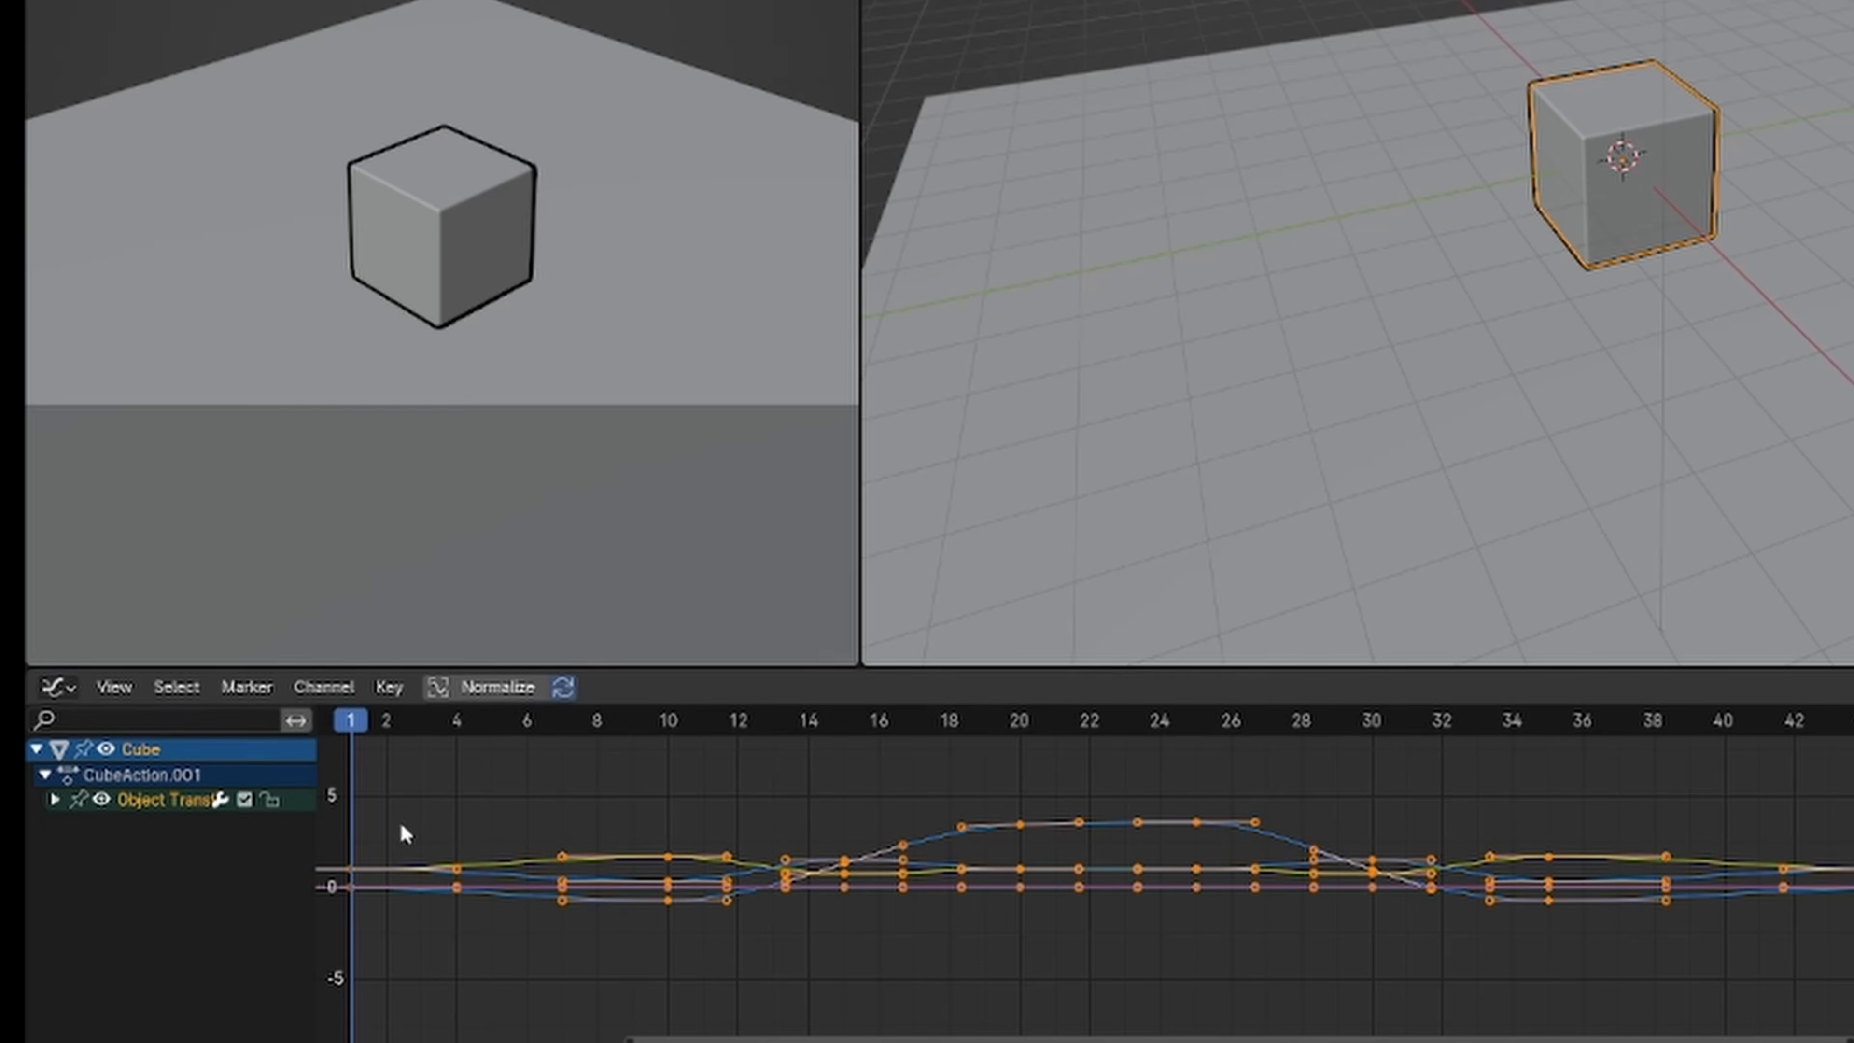
- Expand the cube's Object Transforms channels and add an F-curve modifier to its animation curve
{"action": "left_click", "coordinate": [56, 799]}
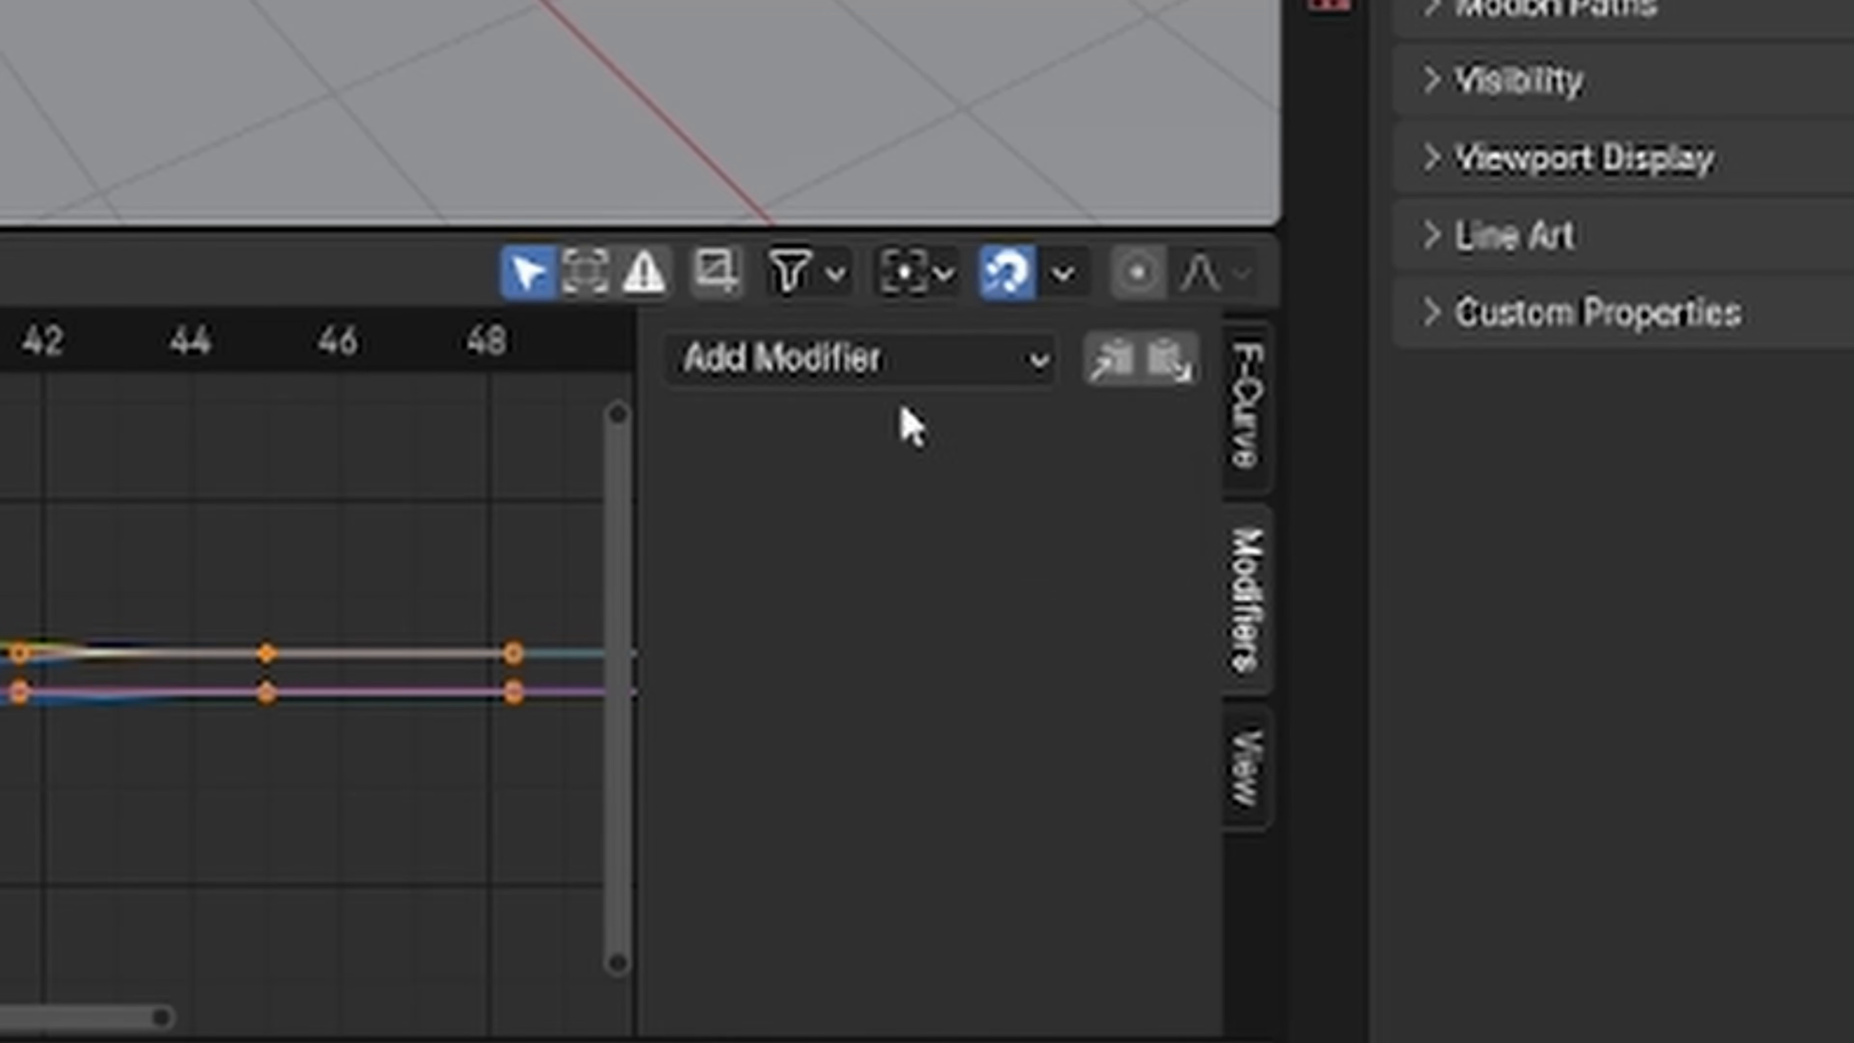
{"action": "left_click", "coordinate": [865, 361]}
{"action": "left_click", "coordinate": [873, 805]}
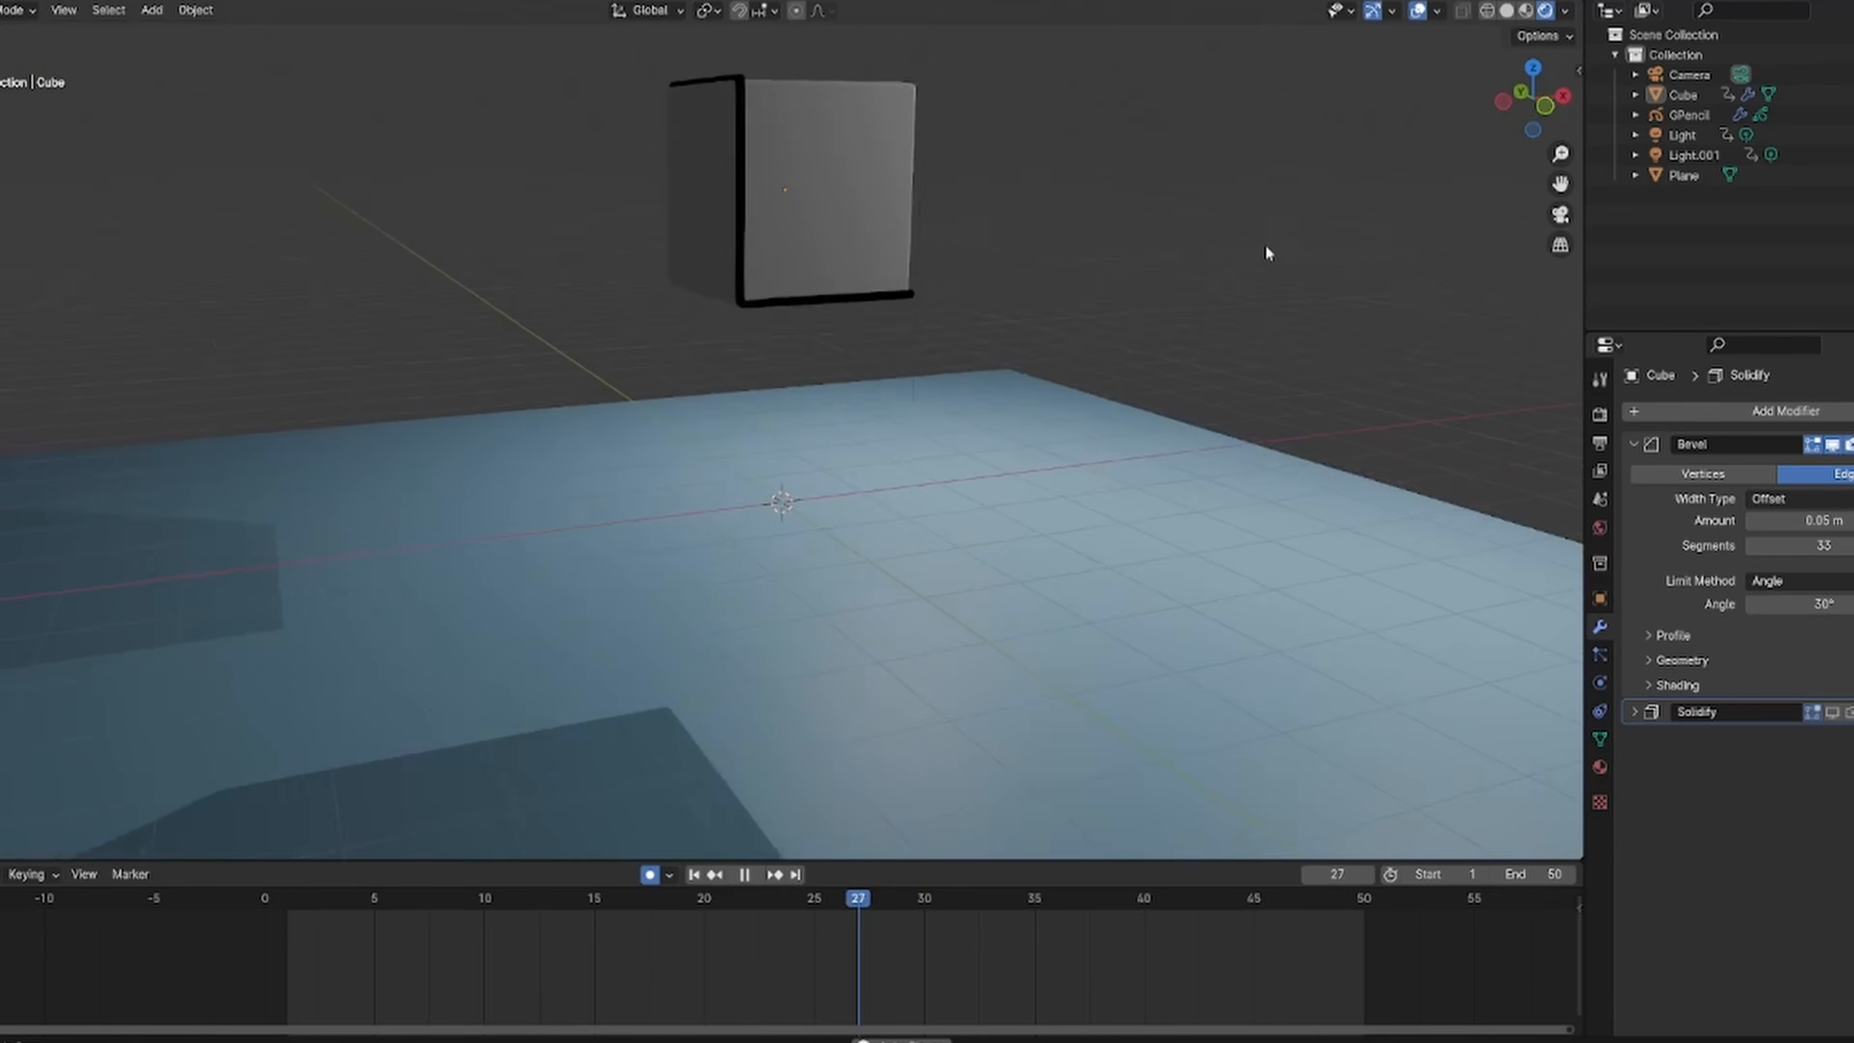
- Review the looping jump animation from different angles and through the camera
{"action": "middle_click_drag", "start_coordinate": [1267, 247], "coordinate": [1058, 272]}
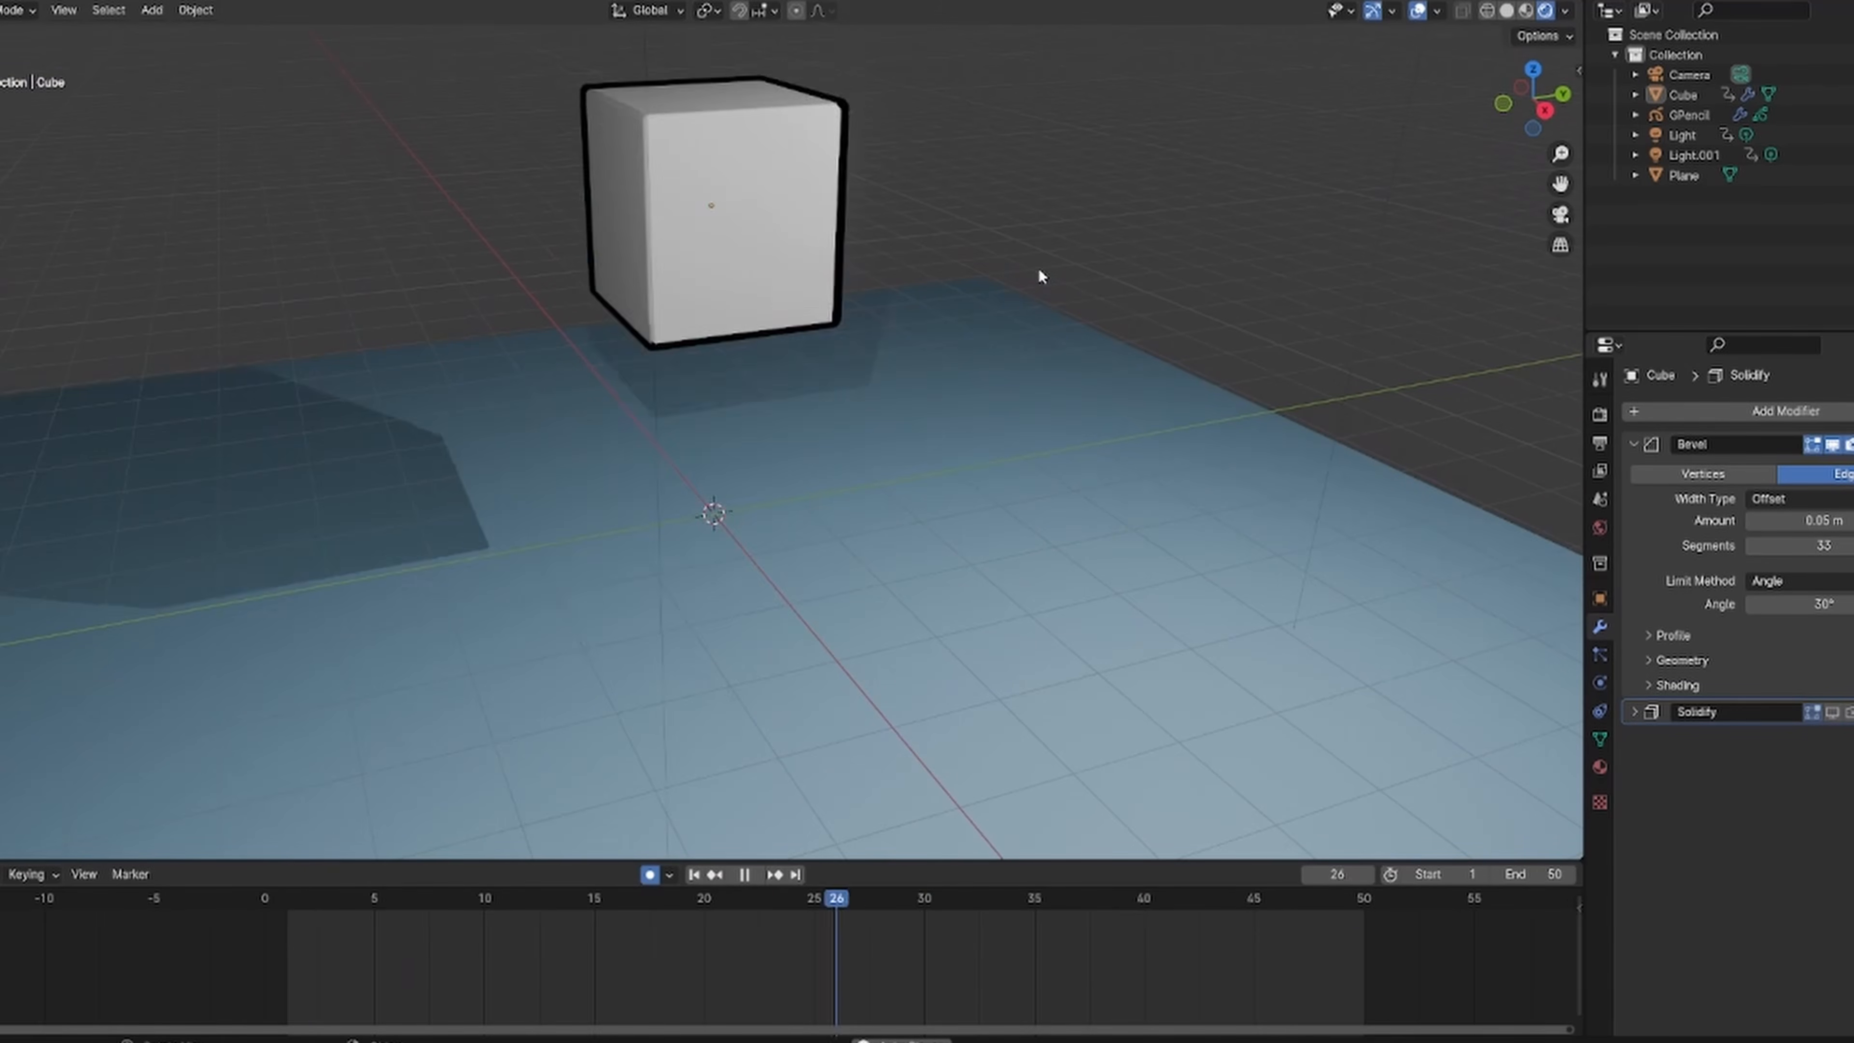
{"action": "left_click", "coordinate": [1560, 214]}
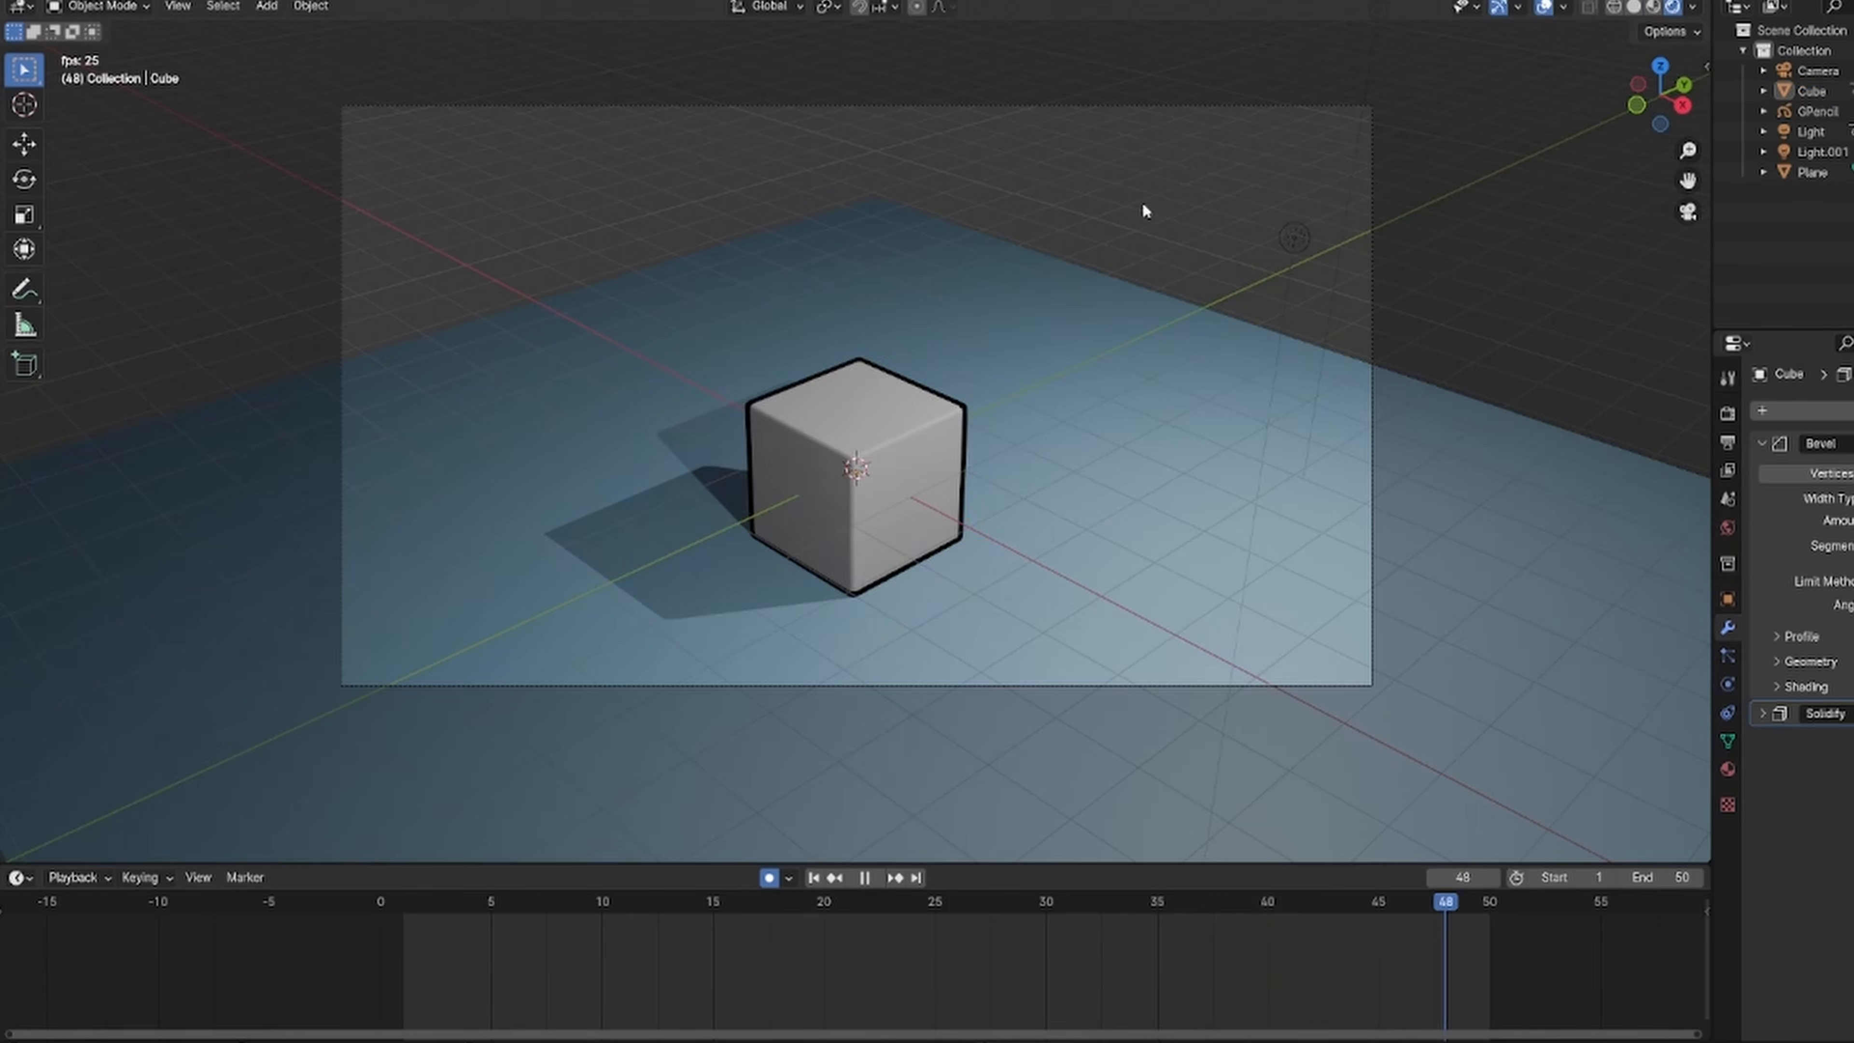
{"action": "middle_click_drag", "start_coordinate": [1142, 202], "coordinate": [1402, 245]}
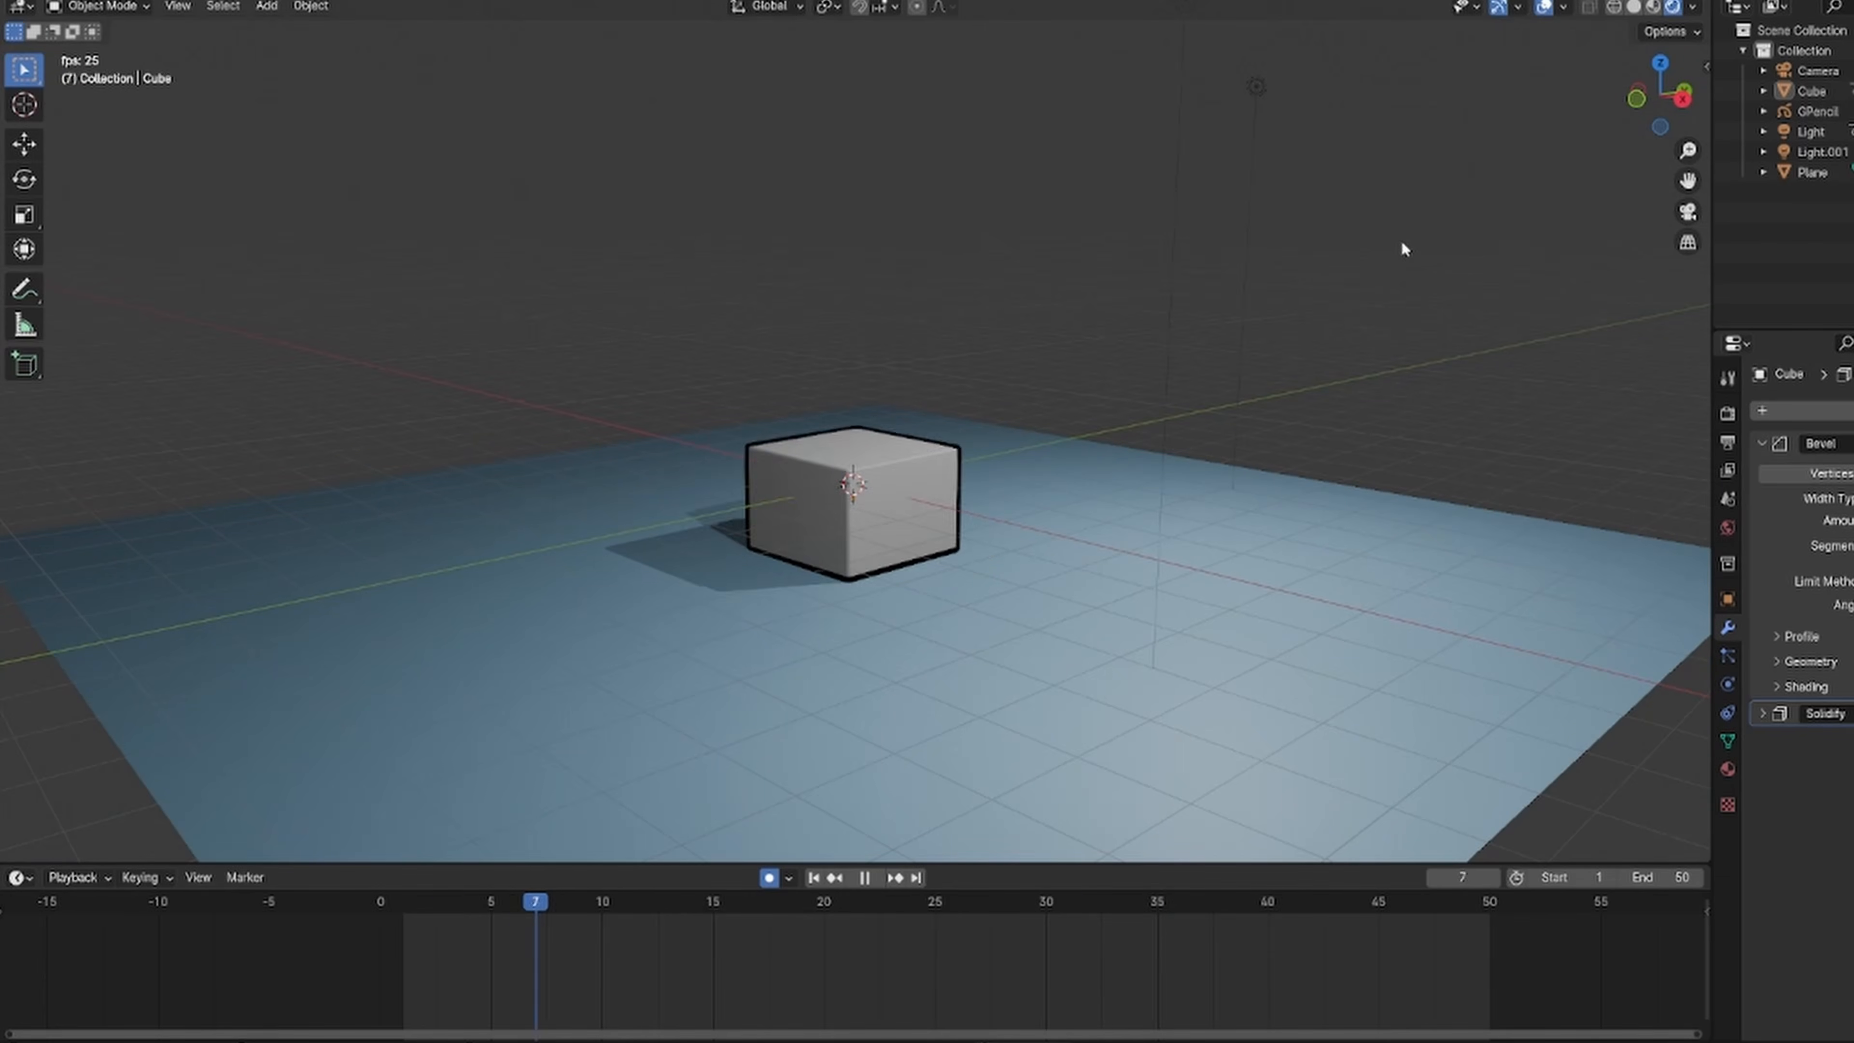
{"action": "left_click", "coordinate": [1687, 212]}
- Check the camera view without viewport overlays, restore them, stop the playback and return to frame 1
{"action": "left_click", "coordinate": [1544, 8]}
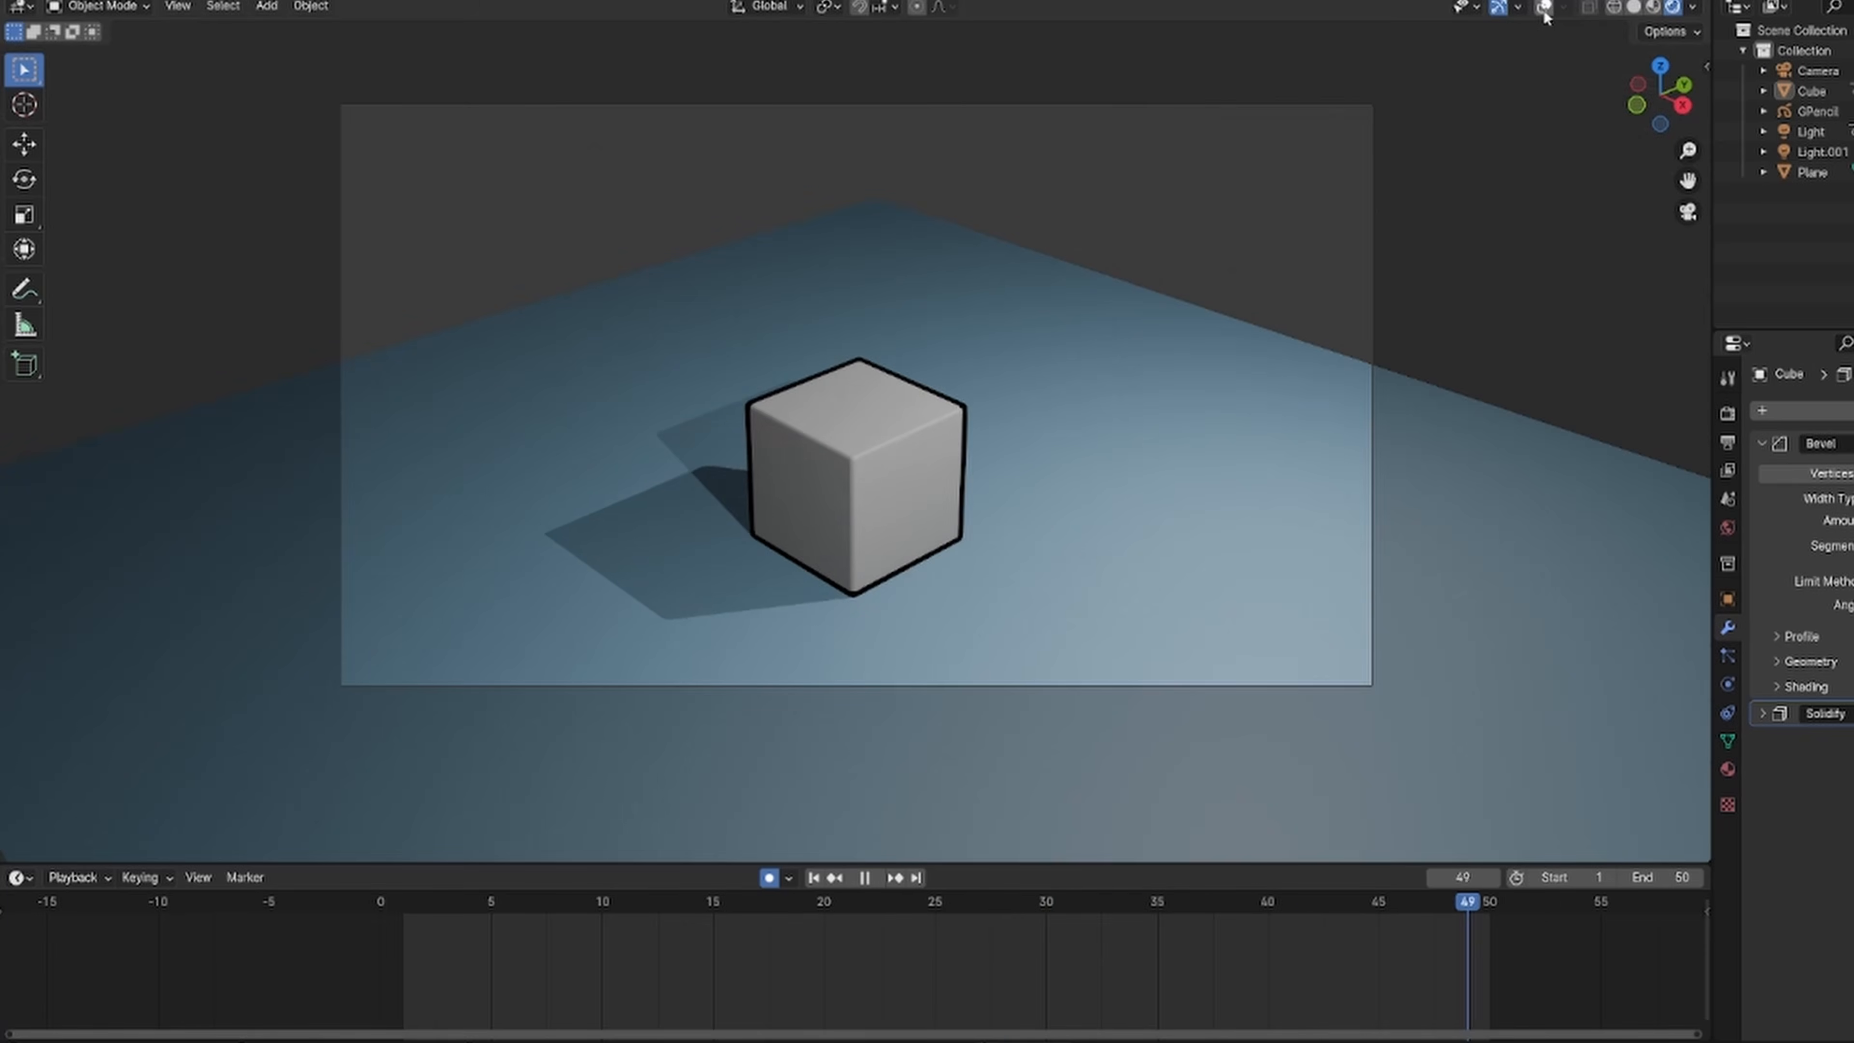
{"action": "left_click", "coordinate": [1545, 9]}
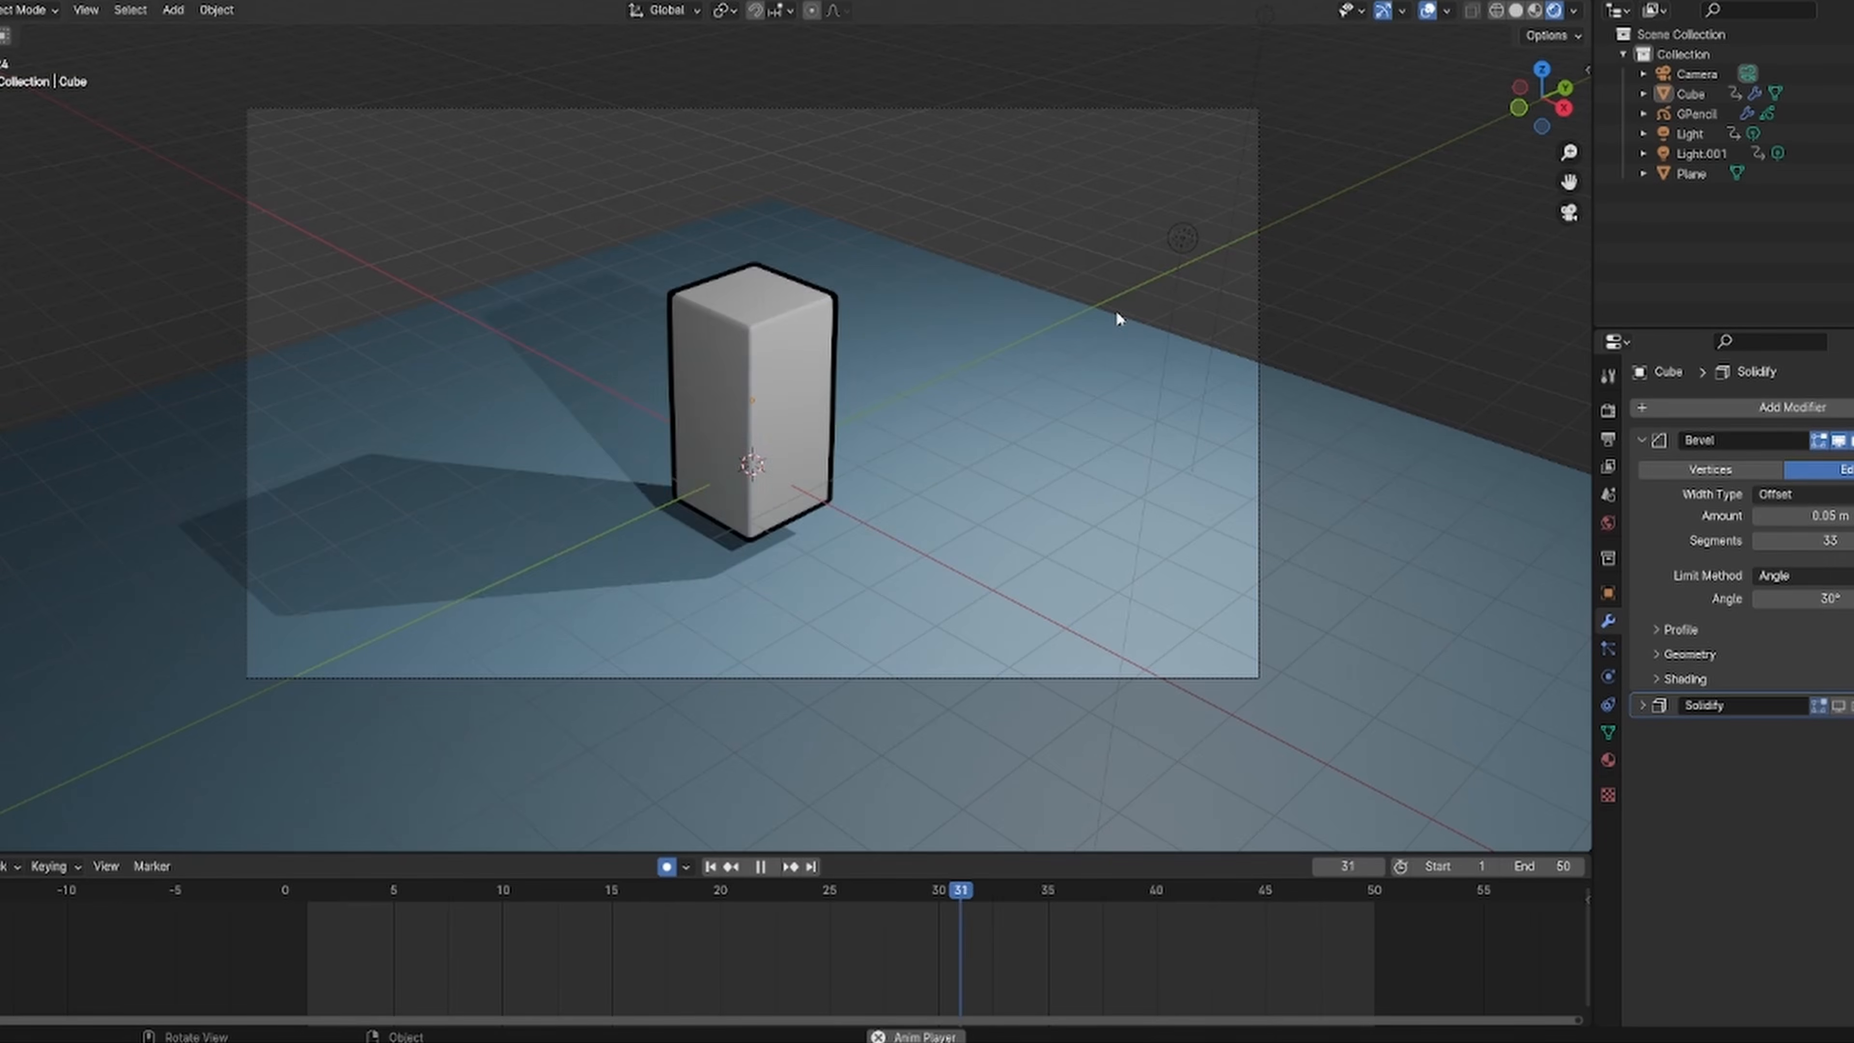
{"action": "key", "text": "space"}
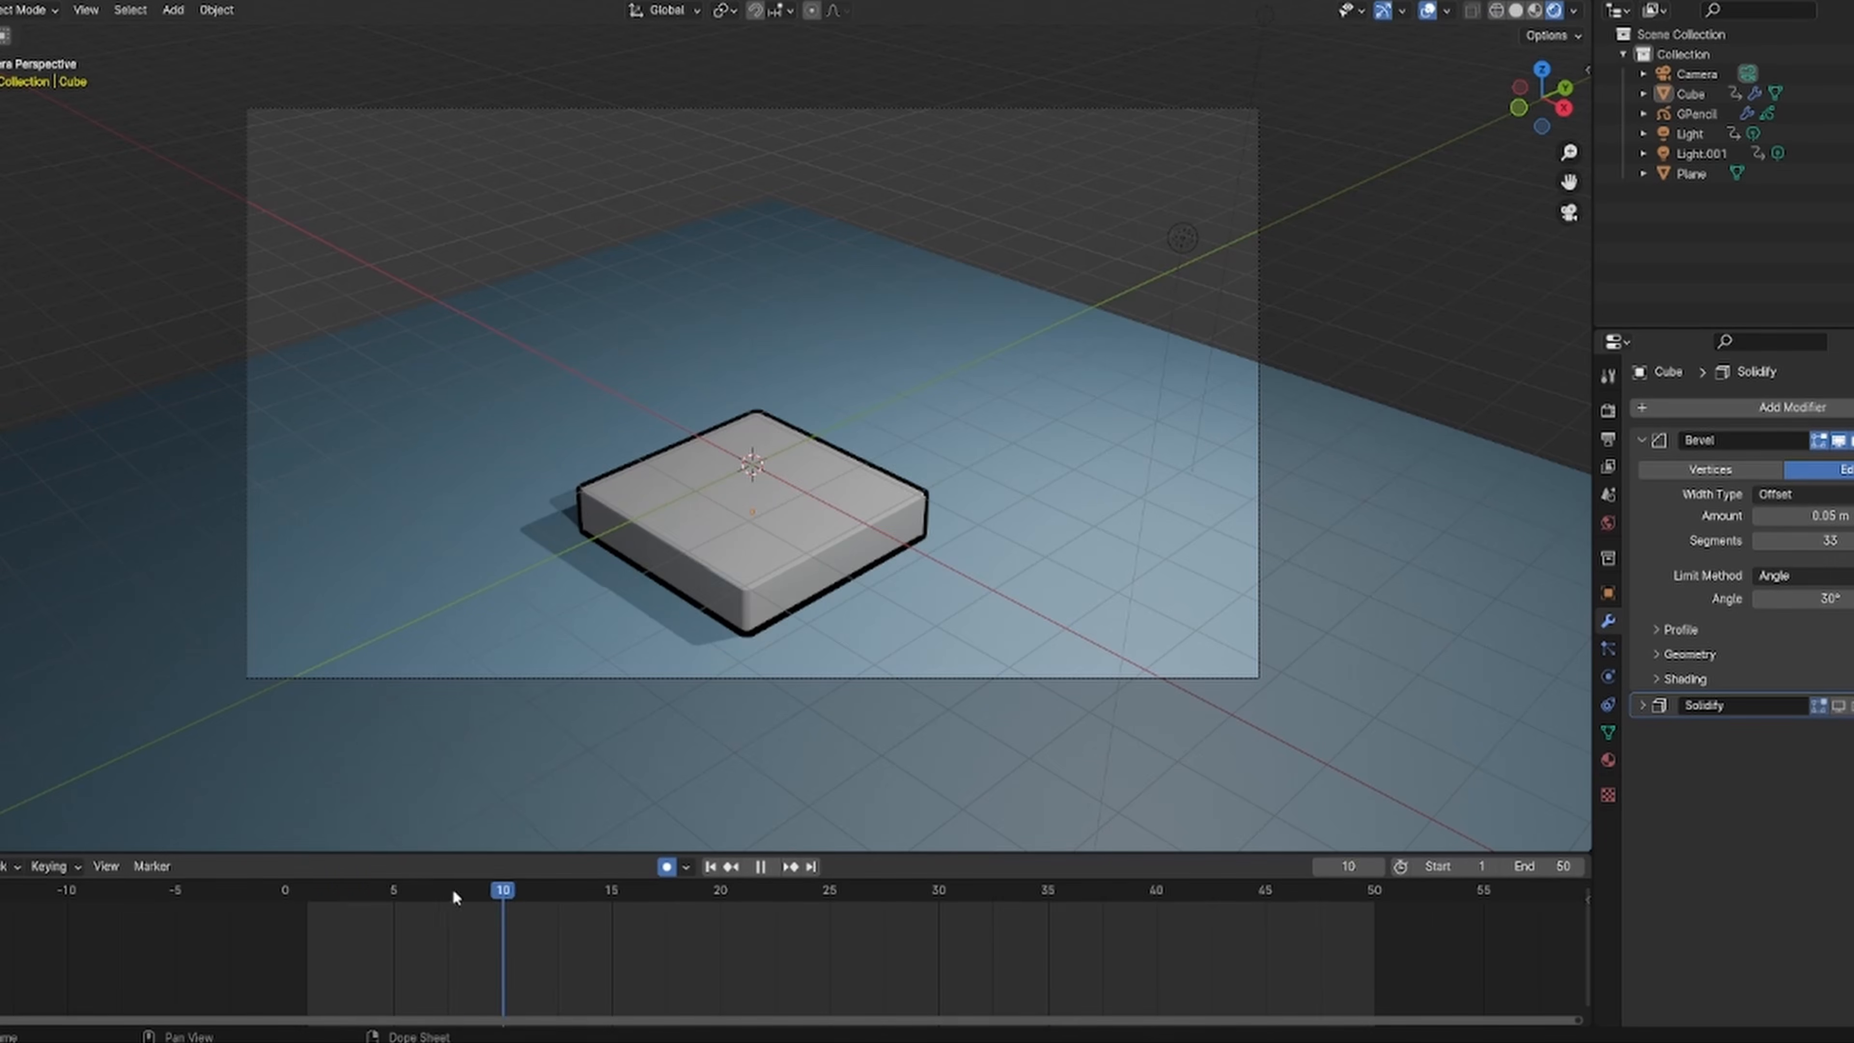
{"action": "left_click_drag", "start_coordinate": [463, 888], "coordinate": [337, 893]}
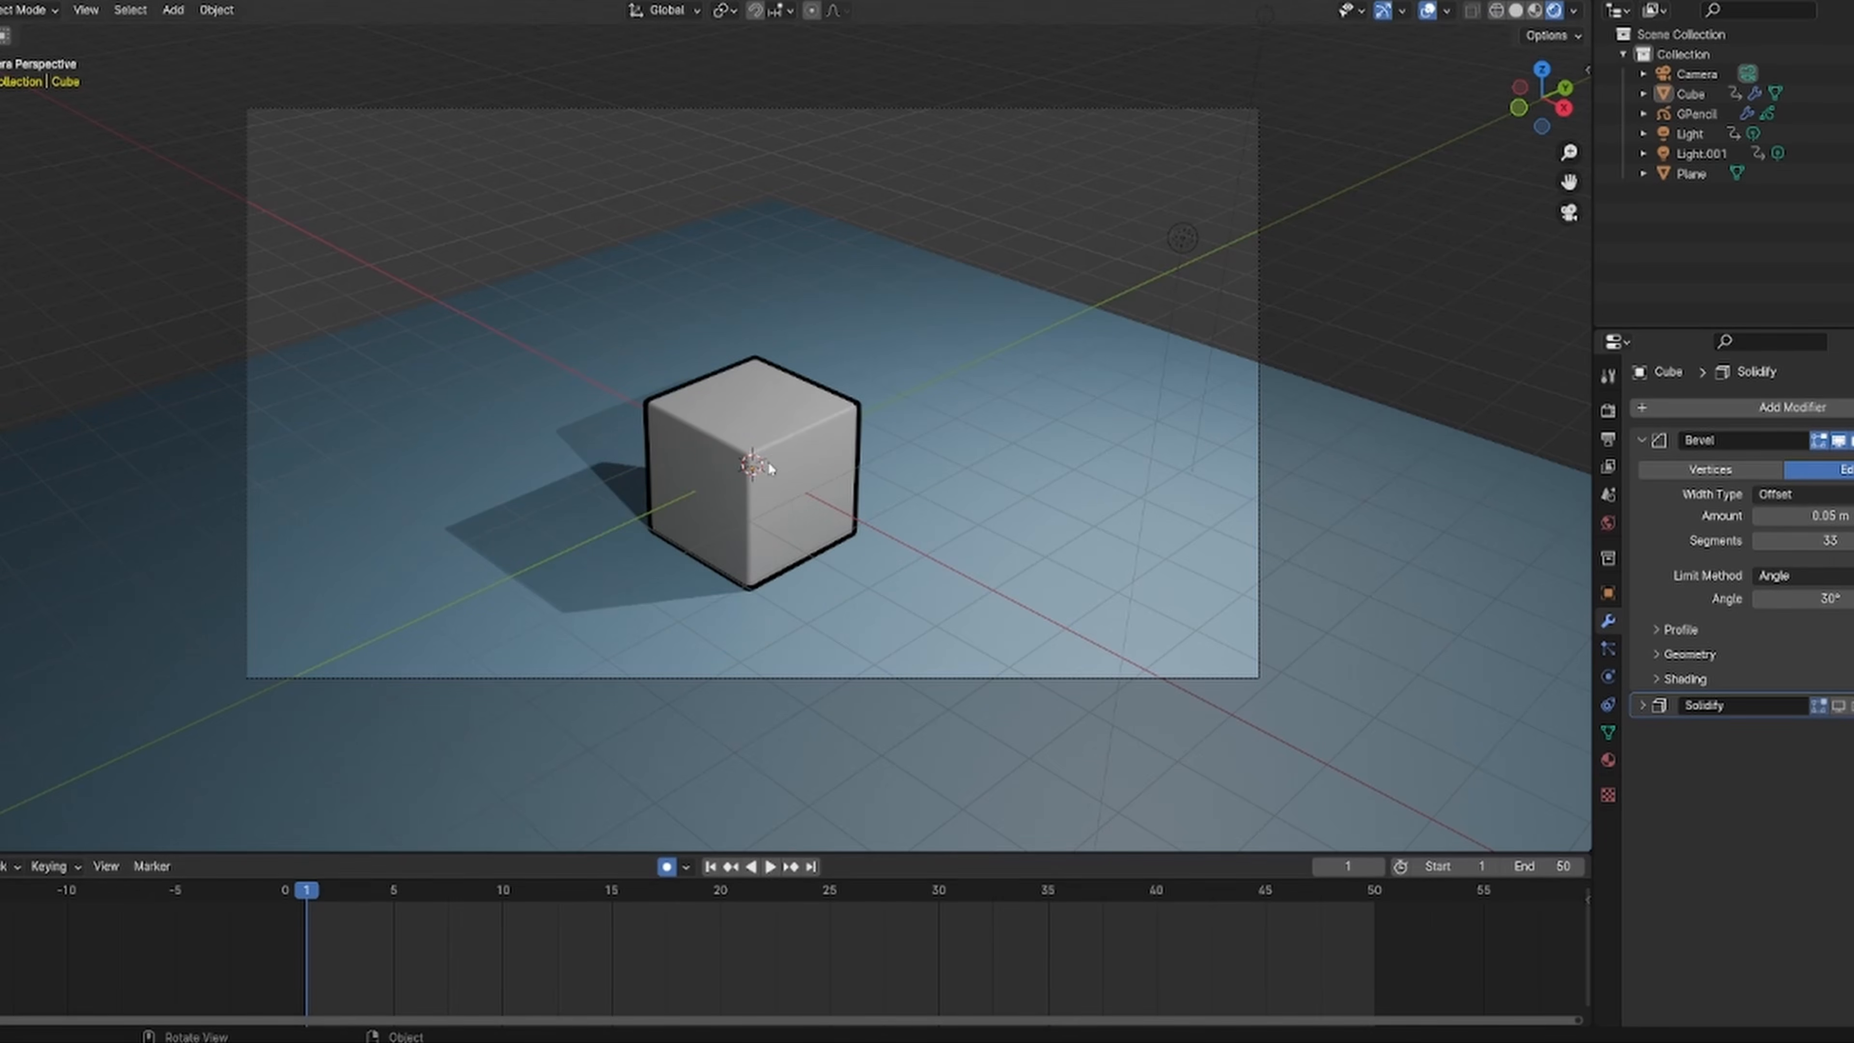